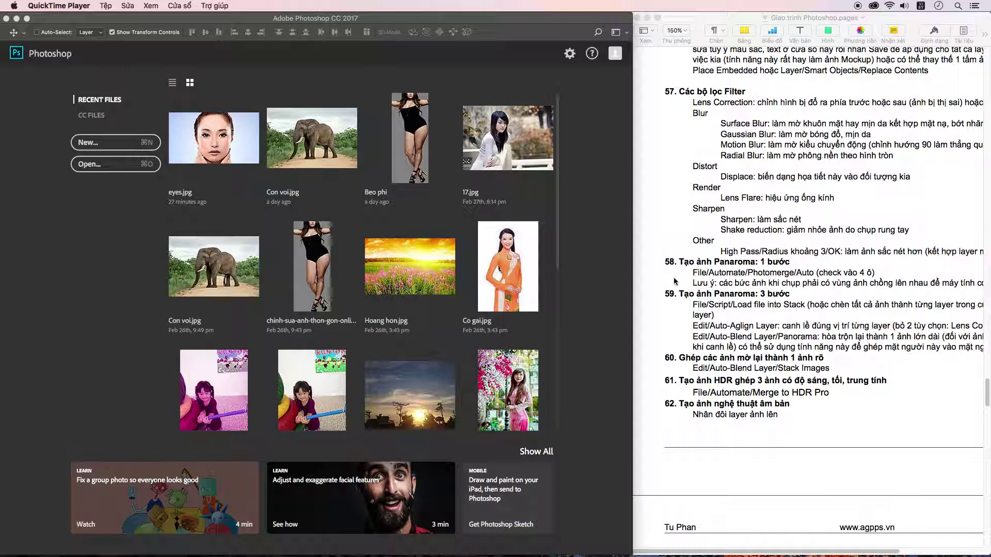
Step: Open the eyes.jpg portrait from Recent Files and zoom in
{"action": "scroll", "coordinate": [673, 279], "scroll_direction": "up", "scroll_amount": 2}
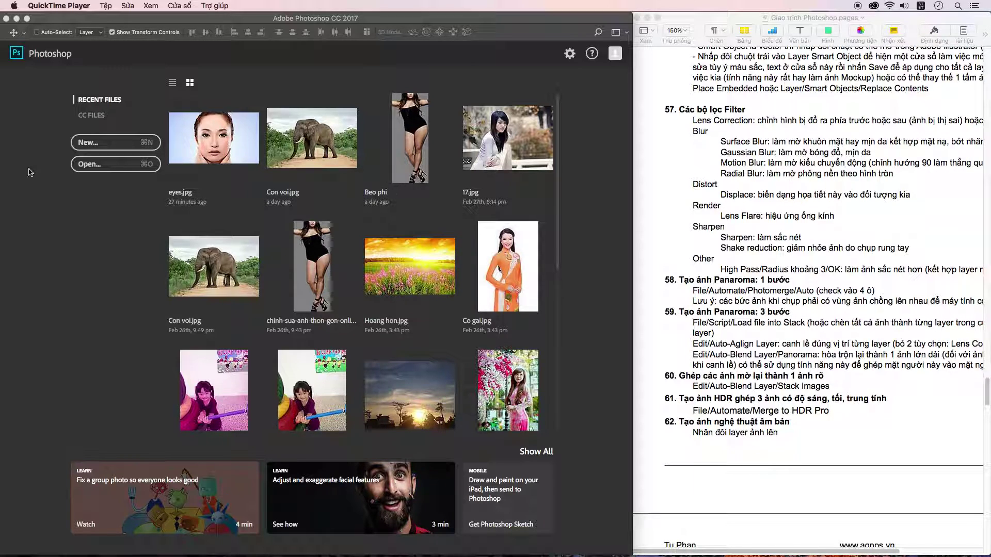
{"action": "left_click", "coordinate": [223, 150]}
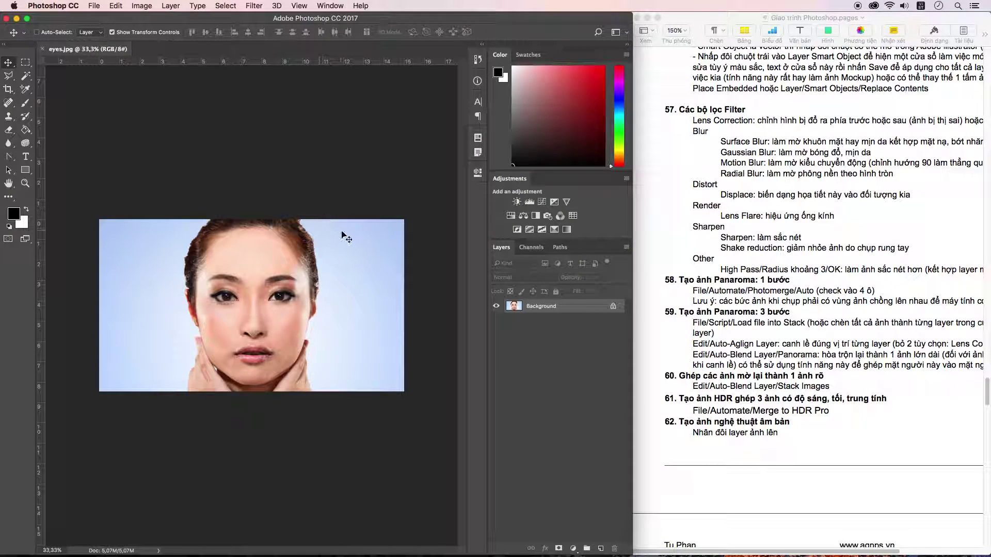
{"action": "scroll", "coordinate": [337, 240], "scroll_direction": "up", "scroll_amount": 2}
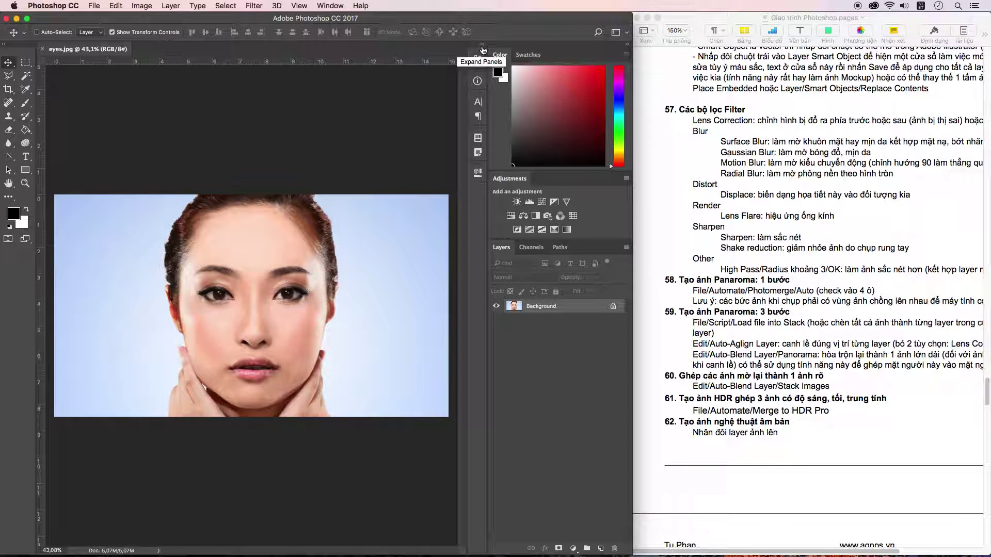
Step: Collapse the side panel docks to icons so the canvas is wider
{"action": "left_click", "coordinate": [483, 46]}
{"action": "left_click", "coordinate": [481, 46]}
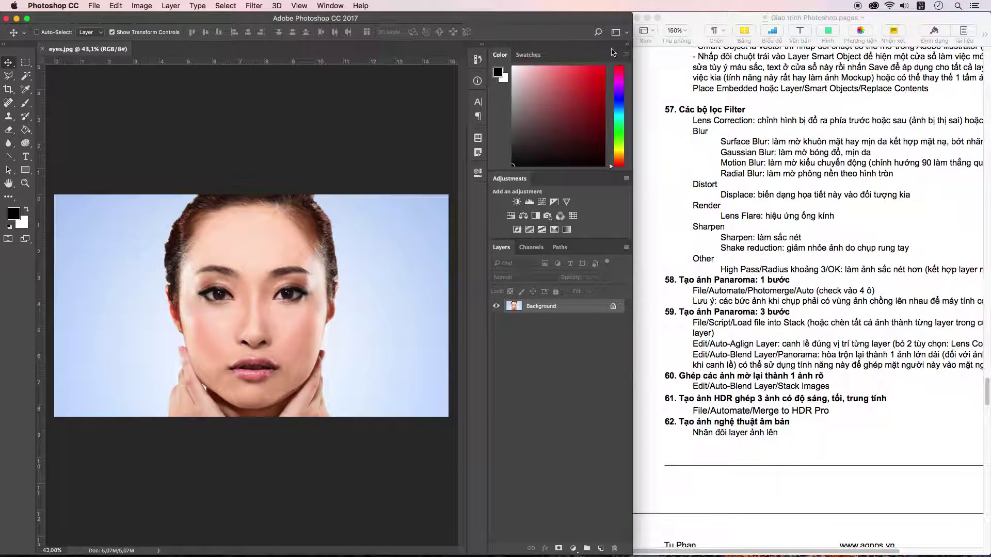
{"action": "left_click", "coordinate": [627, 45]}
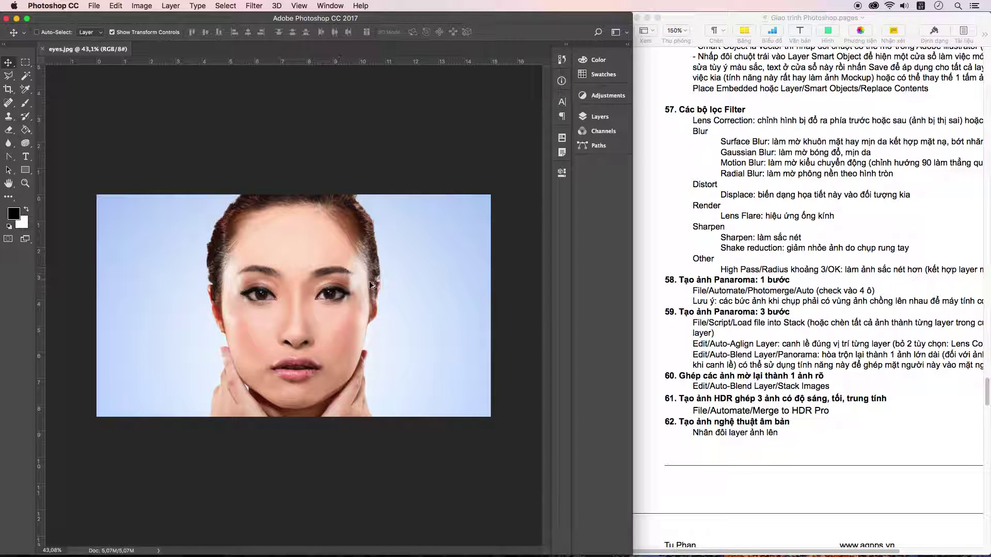
{"action": "scroll", "coordinate": [369, 280], "scroll_direction": "up", "scroll_amount": 3}
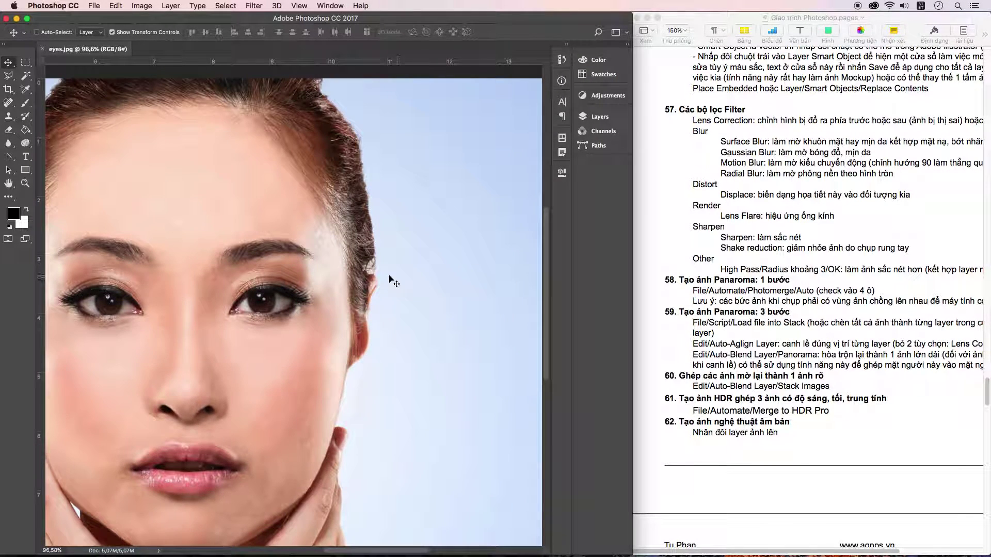
{"action": "scroll", "coordinate": [427, 236], "scroll_direction": "down", "scroll_amount": 1}
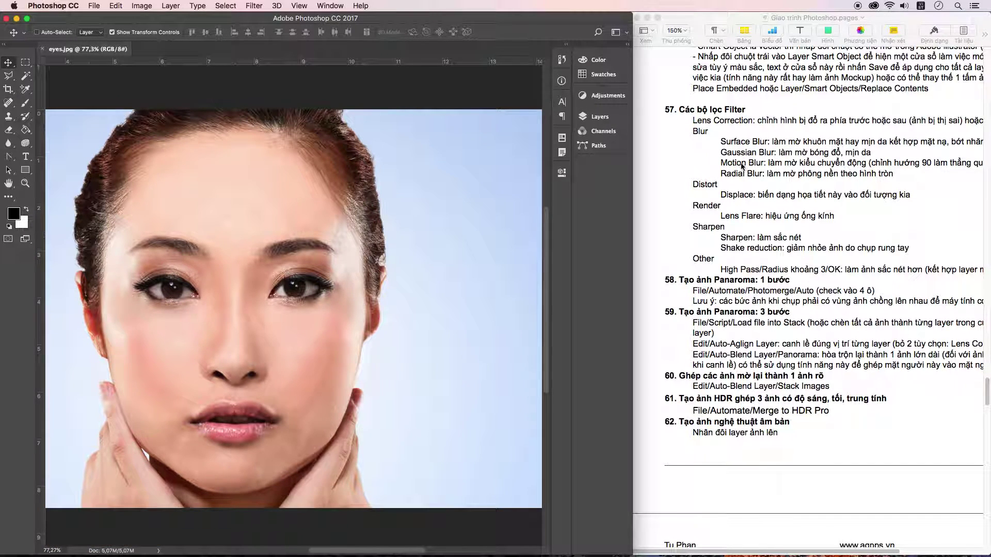
Step: Browse the Filter menu's categories, including the Render effects
{"action": "left_click", "coordinate": [253, 7]}
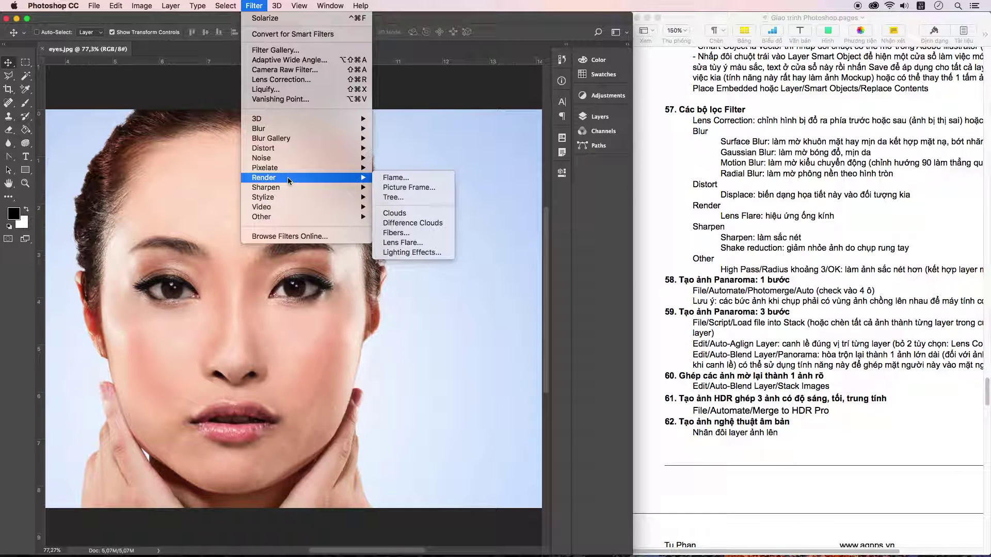
Step: Review the section 57 filter notes in Pages, then list Photoshop's Blur filters
{"action": "mouse_move", "coordinate": [263, 177]}
{"action": "left_click", "coordinate": [712, 152]}
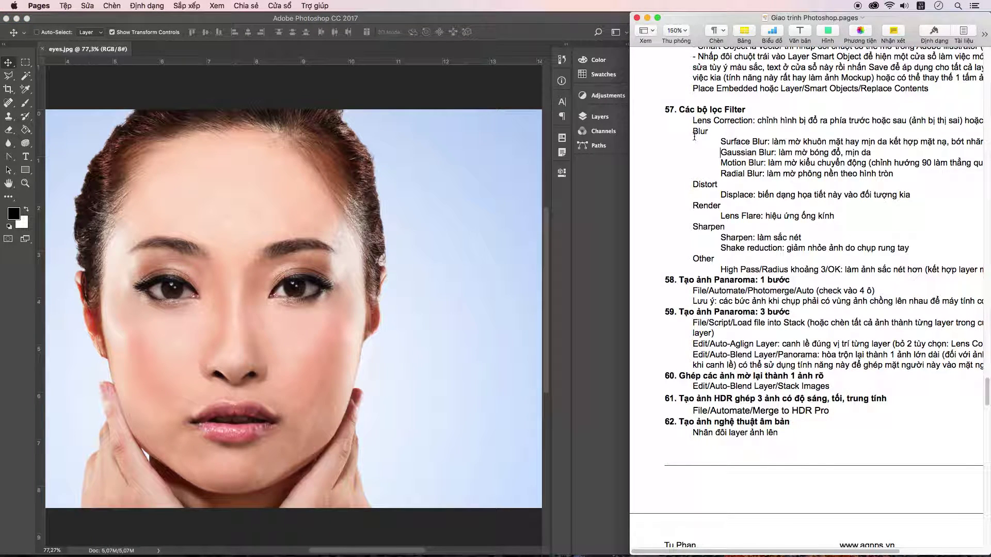
{"action": "mouse_move", "coordinate": [691, 120]}
{"action": "left_mouse_down"}
{"action": "mouse_move", "coordinate": [828, 269]}
{"action": "mouse_move", "coordinate": [861, 263]}
{"action": "left_mouse_up"}
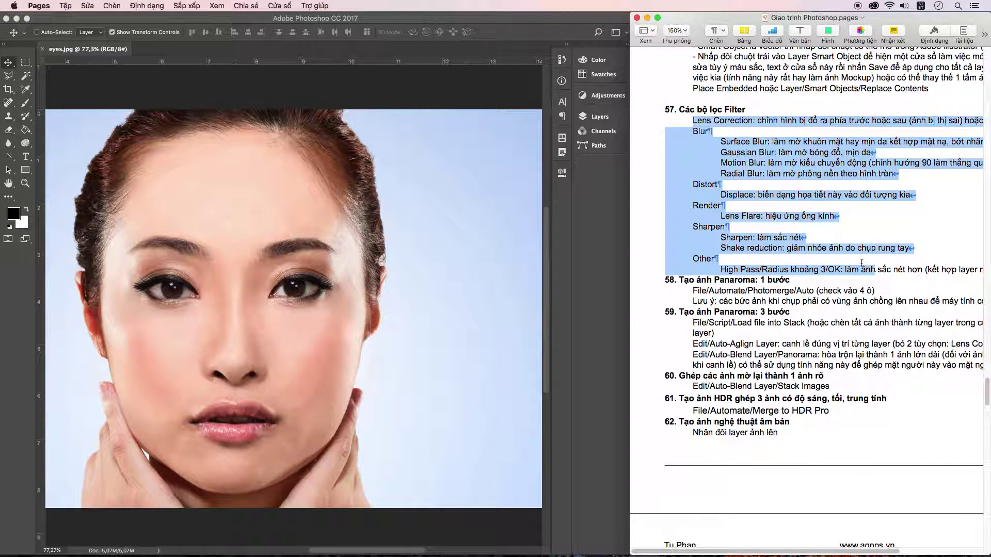
{"action": "left_click", "coordinate": [725, 163]}
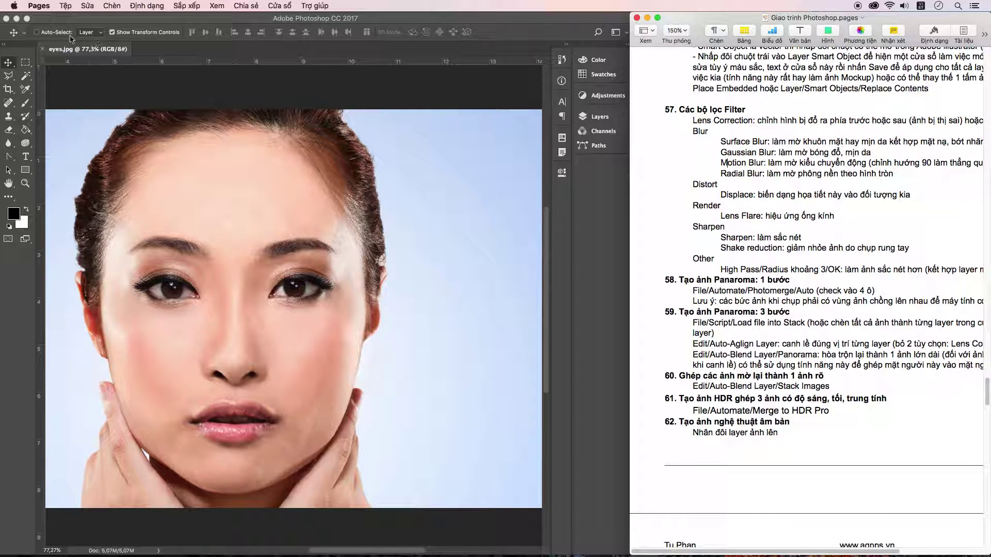
{"action": "left_click", "coordinate": [209, 52]}
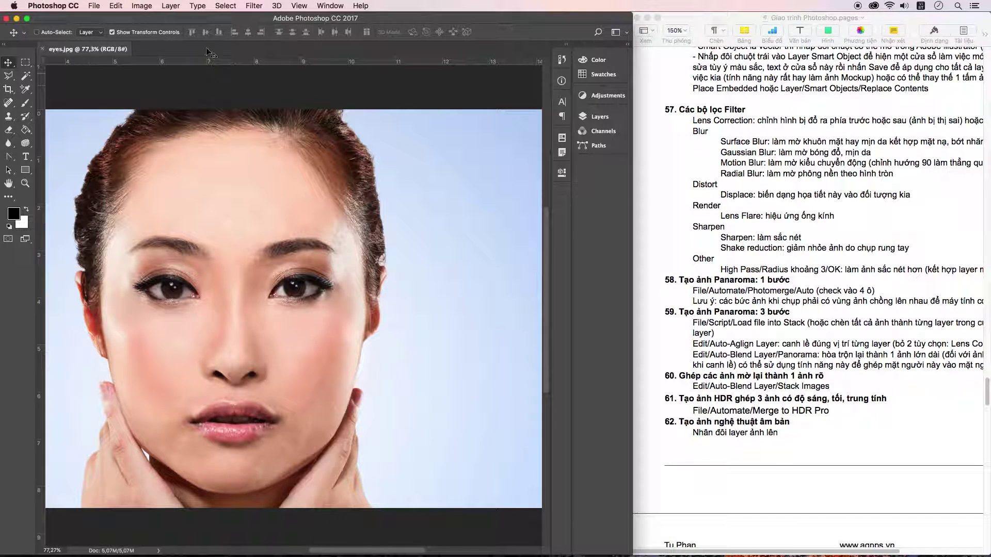
{"action": "left_click", "coordinate": [253, 6]}
{"action": "mouse_move", "coordinate": [258, 128]}
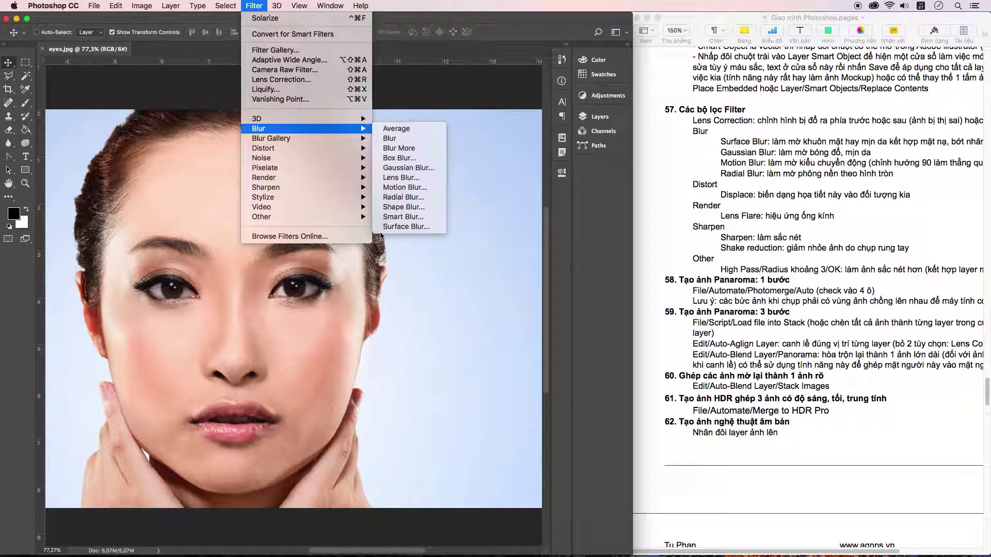
Step: Start a Surface Blur on the zoomed-in portrait and toggle its preview to compare
{"action": "left_click", "coordinate": [412, 227]}
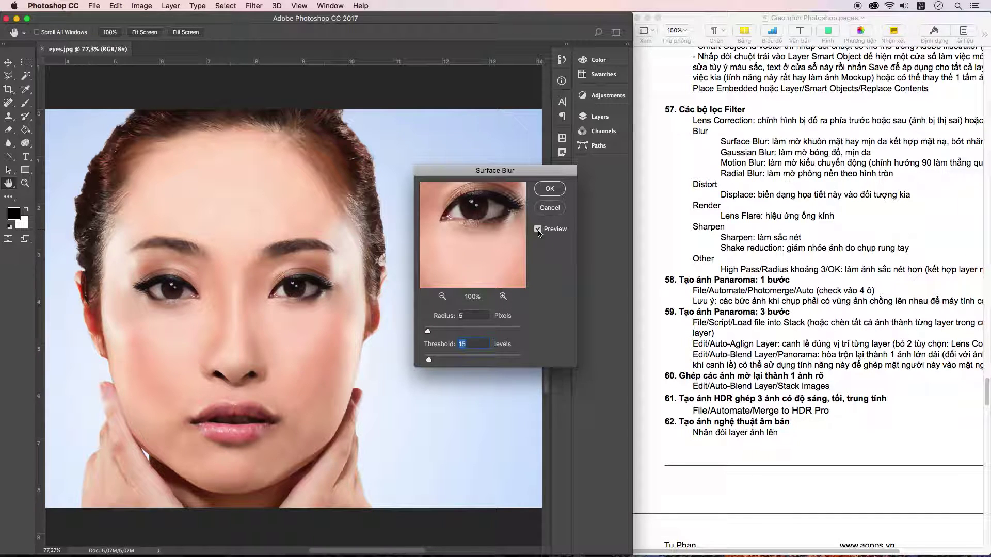
{"action": "scroll", "coordinate": [289, 346], "scroll_direction": "up", "scroll_amount": 1}
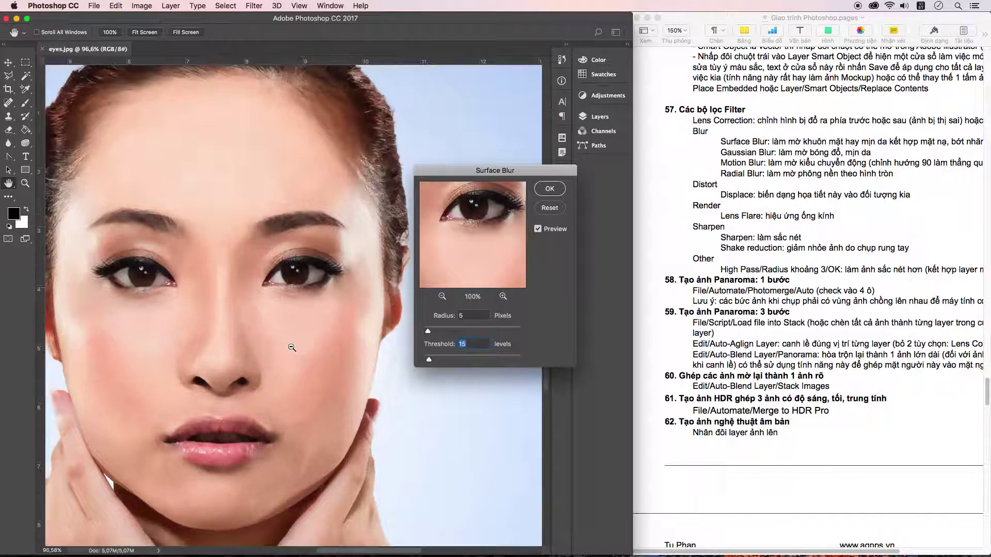
{"action": "scroll", "coordinate": [290, 347], "scroll_direction": "up", "scroll_amount": 1}
{"action": "scroll", "coordinate": [291, 347], "scroll_direction": "up", "scroll_amount": 2}
{"action": "scroll", "coordinate": [292, 347], "scroll_direction": "up", "scroll_amount": 1}
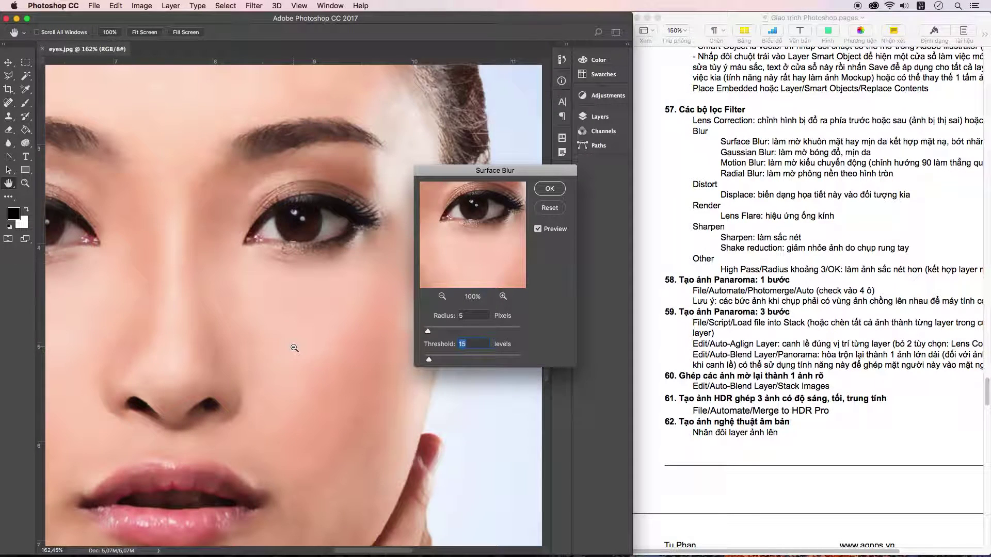
{"action": "scroll", "coordinate": [297, 347], "scroll_direction": "up", "scroll_amount": 1}
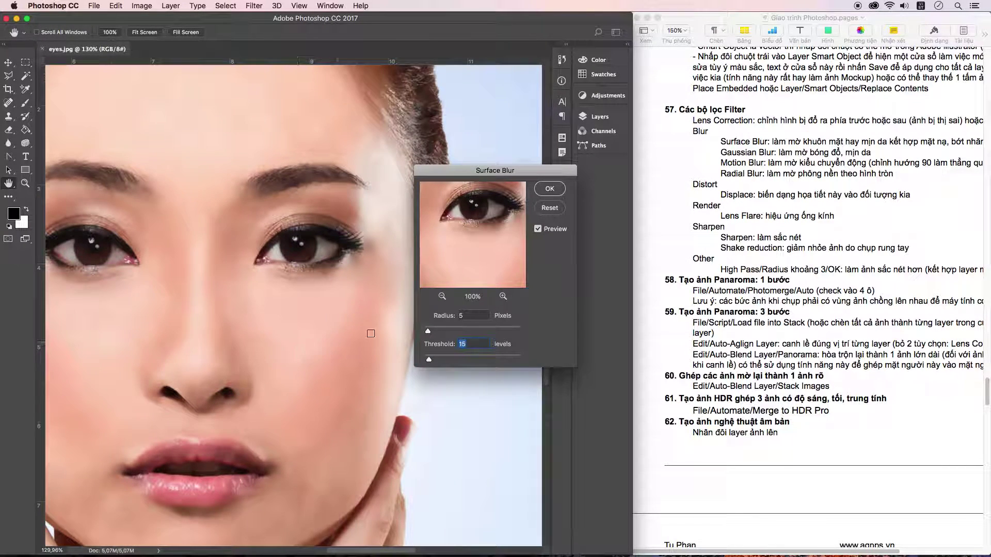
{"action": "left_click", "coordinate": [538, 229]}
Step: Set the Surface Blur radius to 31 and zoom the preview out to the whole face
{"action": "left_click_drag", "start_coordinate": [434, 334], "coordinate": [470, 336]}
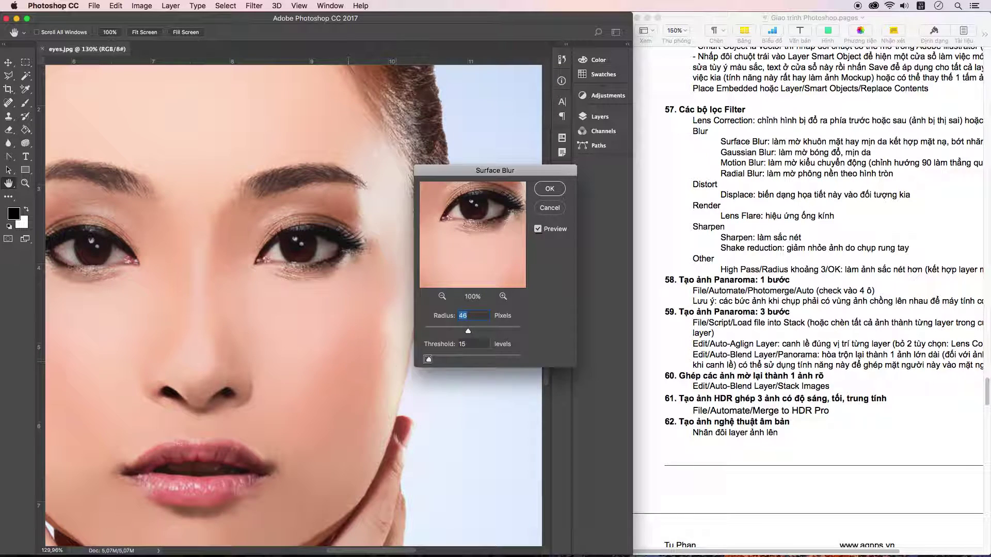
{"action": "left_click_drag", "start_coordinate": [470, 334], "coordinate": [461, 335]}
{"action": "mouse_move", "coordinate": [459, 264]}
{"action": "left_mouse_down"}
{"action": "mouse_move", "coordinate": [494, 282]}
{"action": "mouse_move", "coordinate": [476, 243]}
{"action": "left_mouse_up"}
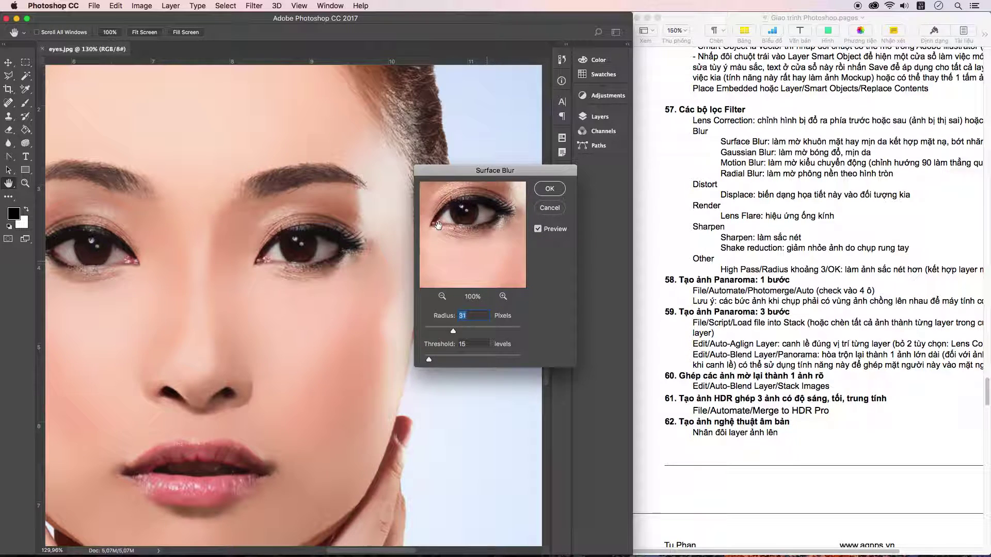
{"action": "left_click", "coordinate": [441, 296]}
{"action": "left_click", "coordinate": [442, 297]}
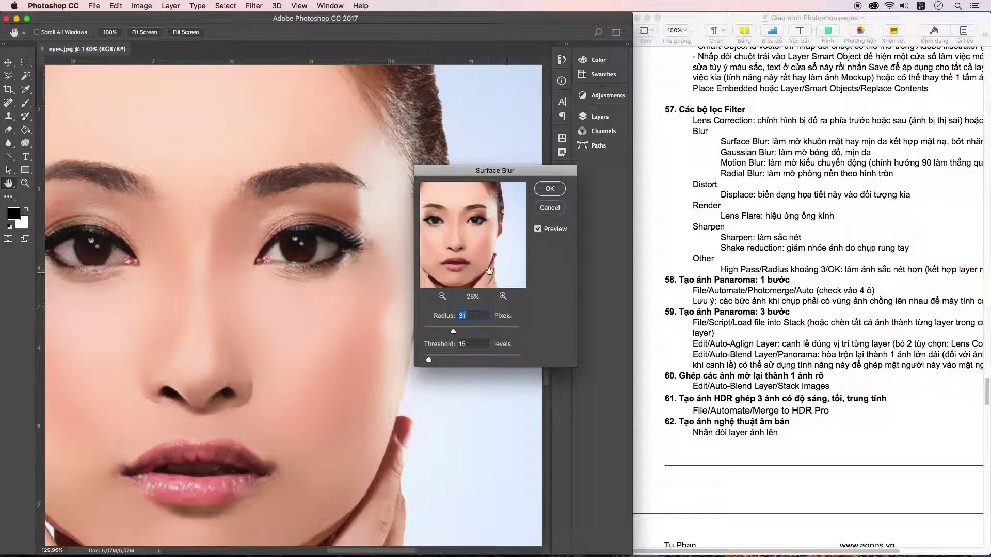
Step: Zoom the preview back onto the eye and toggle Preview to compare the smoothing
{"action": "left_click_drag", "start_coordinate": [468, 242], "coordinate": [495, 264]}
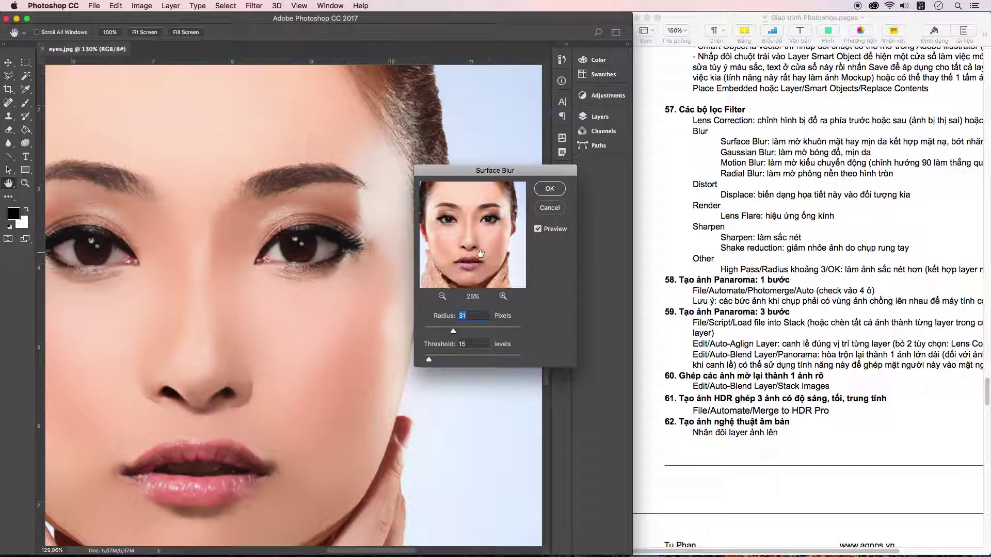
{"action": "left_click_drag", "start_coordinate": [496, 264], "coordinate": [491, 264]}
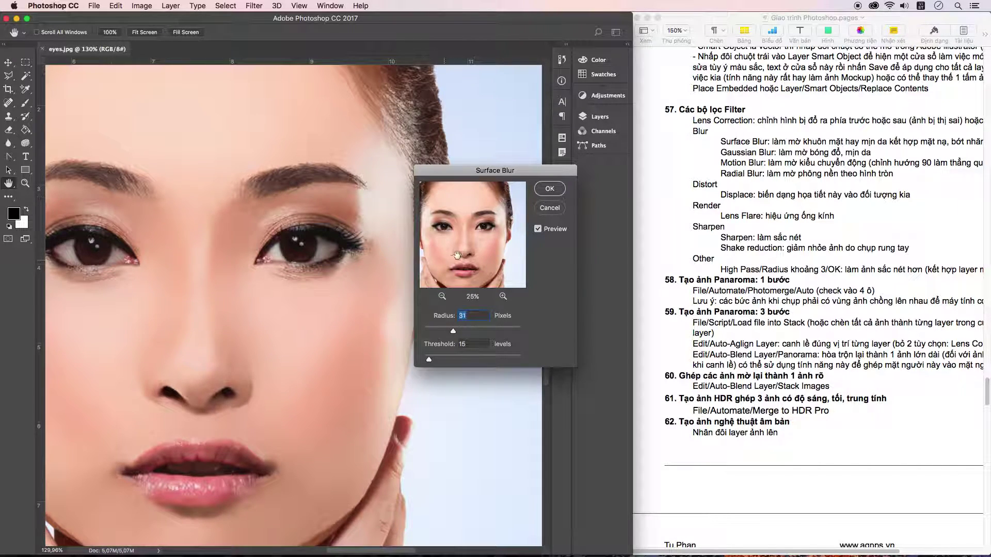
{"action": "left_click", "coordinate": [503, 297]}
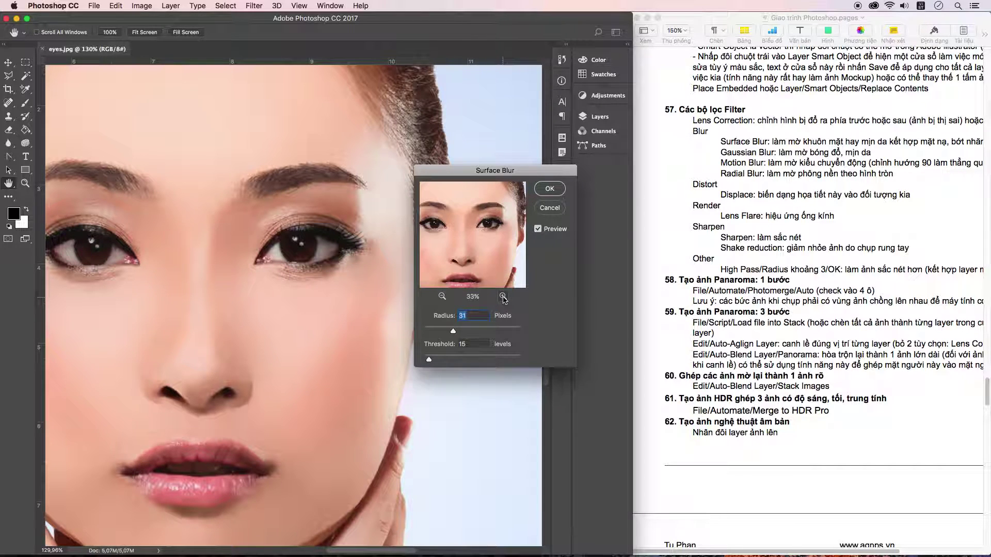
{"action": "left_click", "coordinate": [503, 298]}
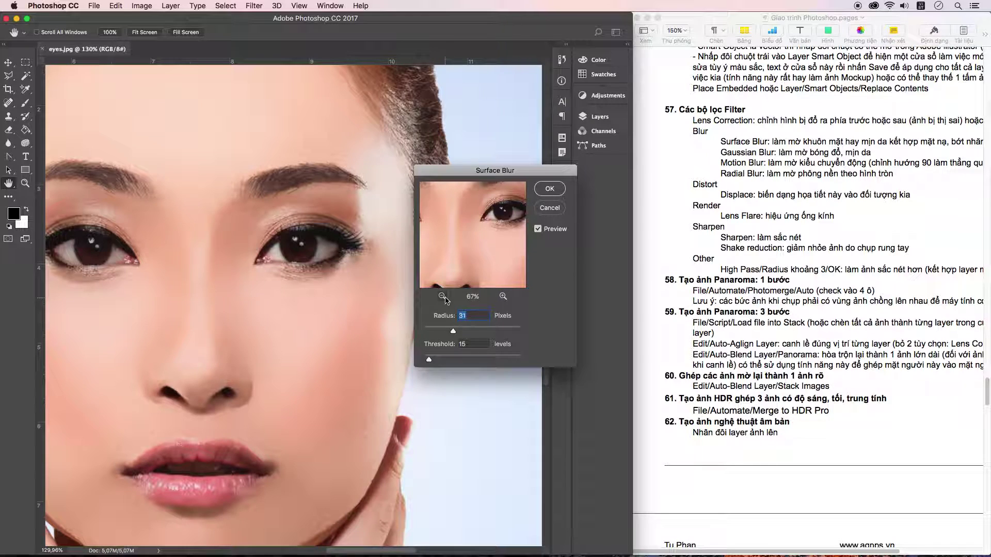
{"action": "left_click_drag", "start_coordinate": [494, 273], "coordinate": [471, 270]}
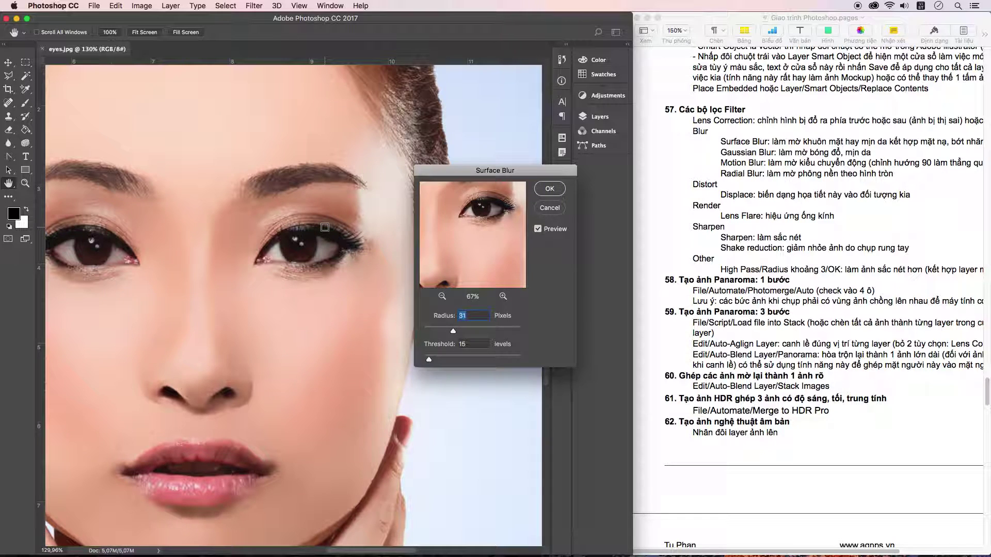
{"action": "left_click", "coordinate": [539, 231]}
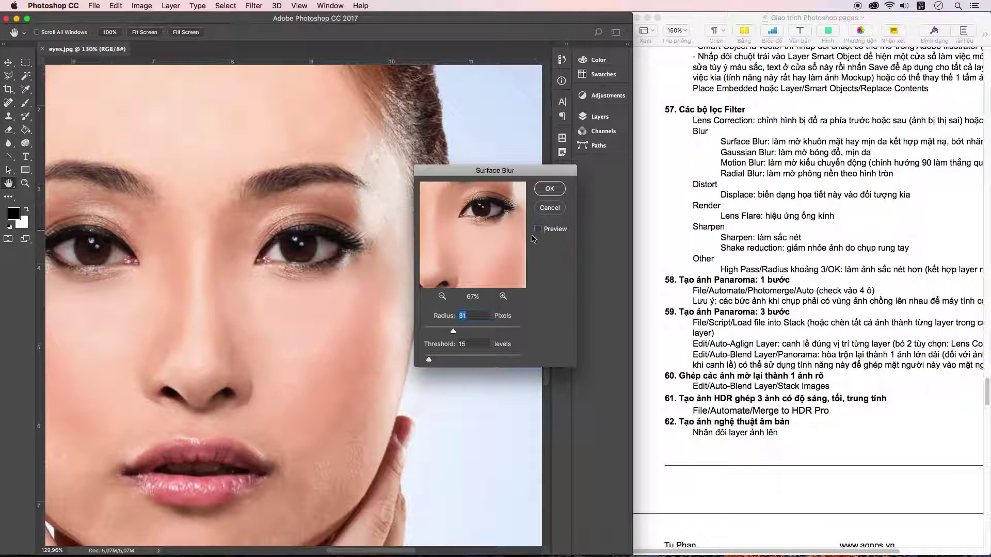
{"action": "left_click", "coordinate": [538, 231]}
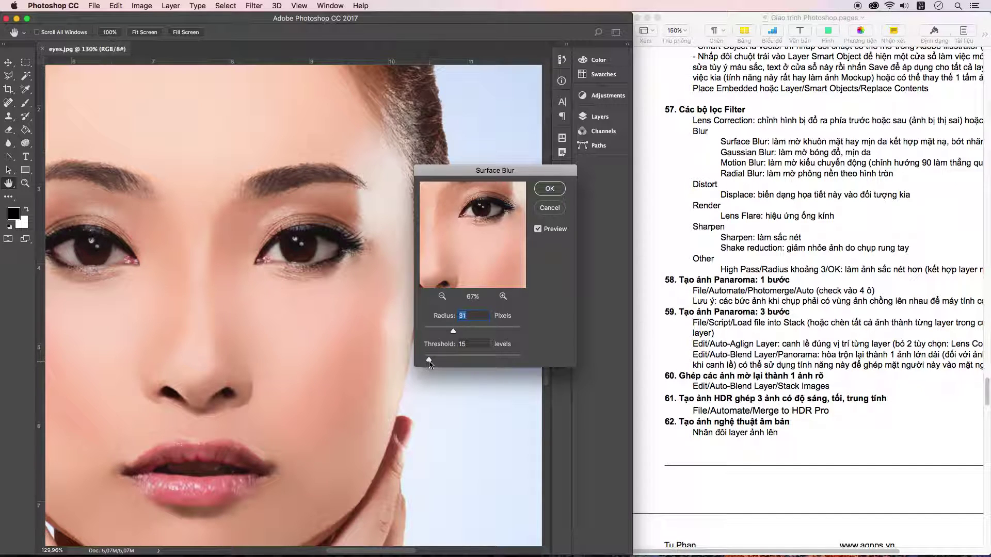
Step: Lower the Surface Blur to radius 6 and threshold 4 levels
{"action": "mouse_move", "coordinate": [428, 361]}
{"action": "left_mouse_down"}
{"action": "mouse_move", "coordinate": [488, 362]}
{"action": "mouse_move", "coordinate": [439, 364]}
{"action": "left_mouse_up"}
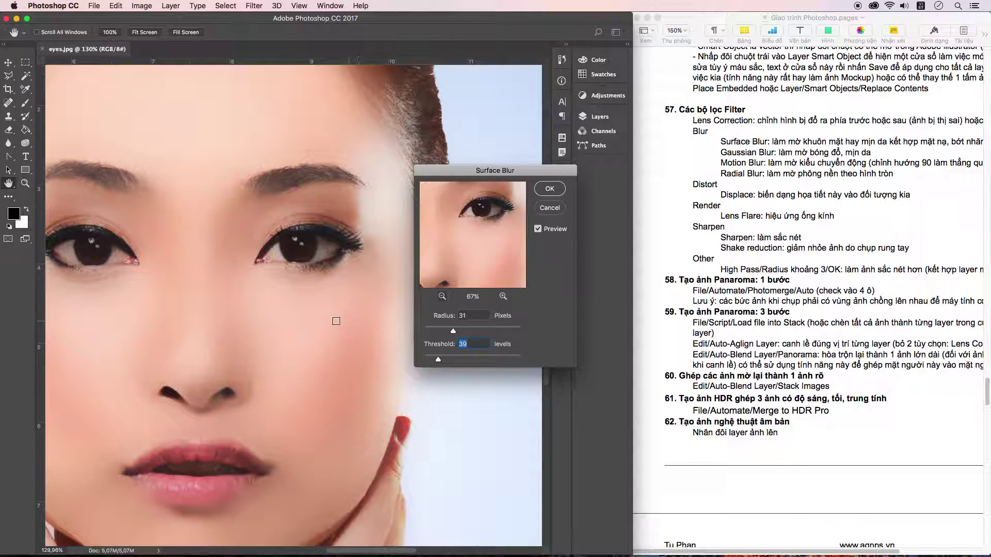
{"action": "scroll", "coordinate": [317, 328], "scroll_direction": "down", "scroll_amount": 2}
{"action": "scroll", "coordinate": [305, 330], "scroll_direction": "down", "scroll_amount": 1}
{"action": "scroll", "coordinate": [300, 331], "scroll_direction": "down", "scroll_amount": 1}
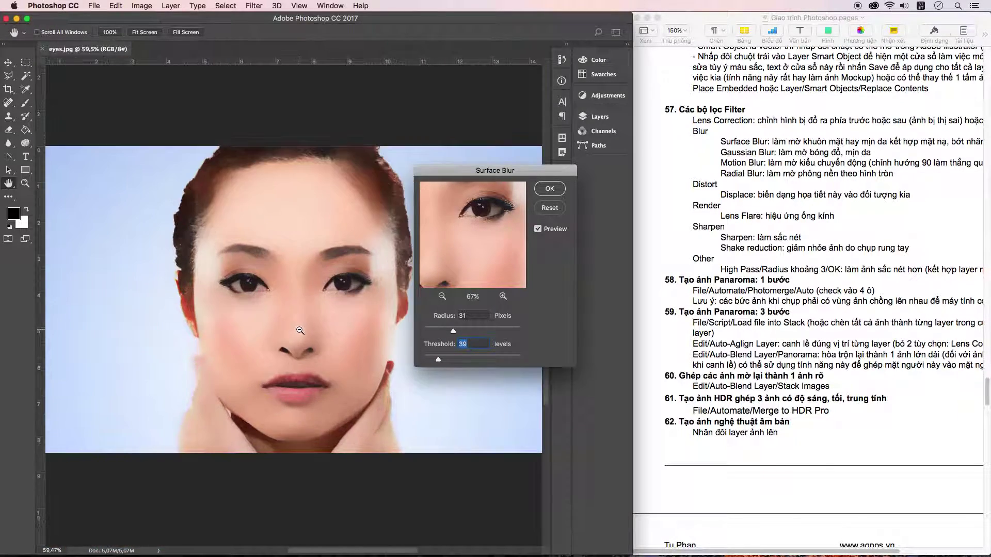
{"action": "scroll", "coordinate": [299, 331], "scroll_direction": "up", "scroll_amount": 1}
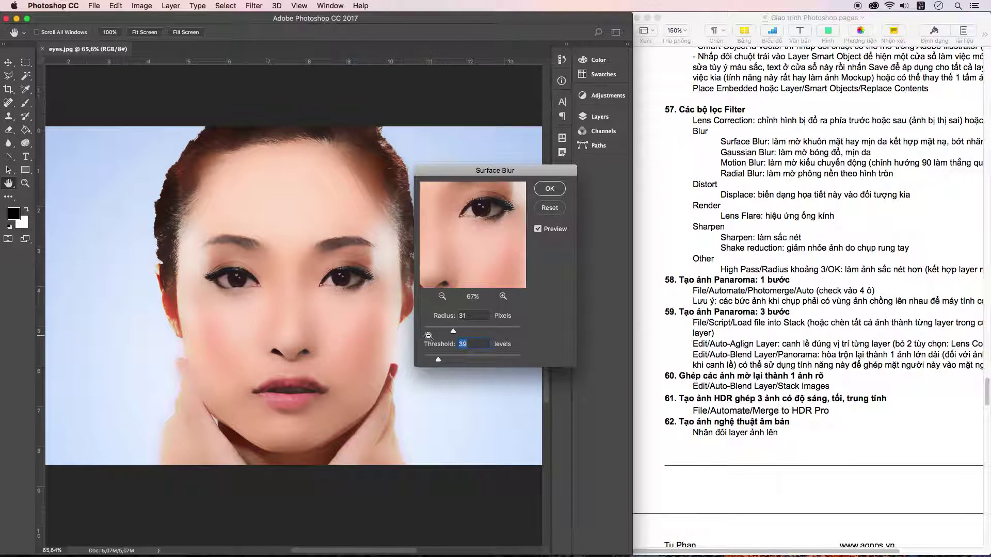
{"action": "left_click_drag", "start_coordinate": [434, 360], "coordinate": [426, 360]}
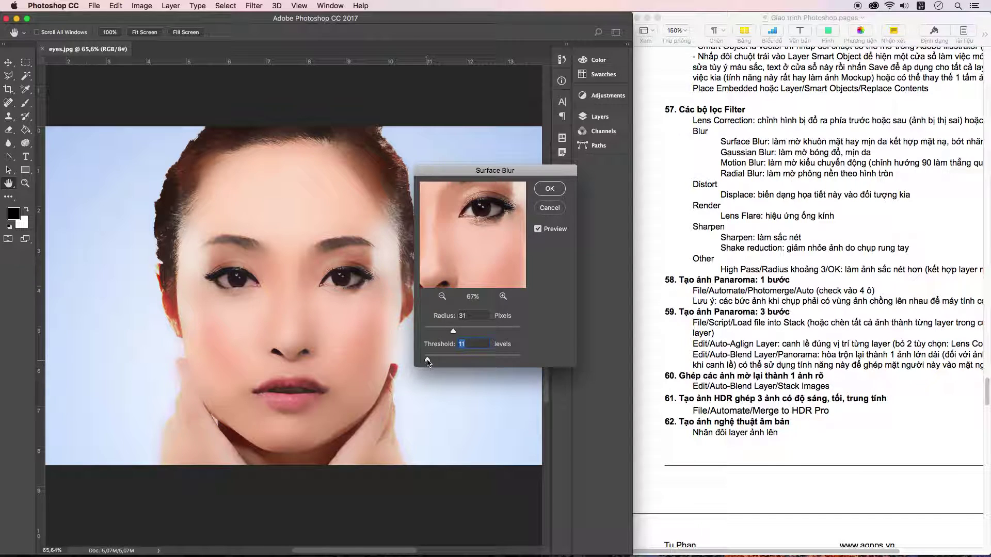
{"action": "scroll", "coordinate": [357, 346], "scroll_direction": "up", "scroll_amount": 6}
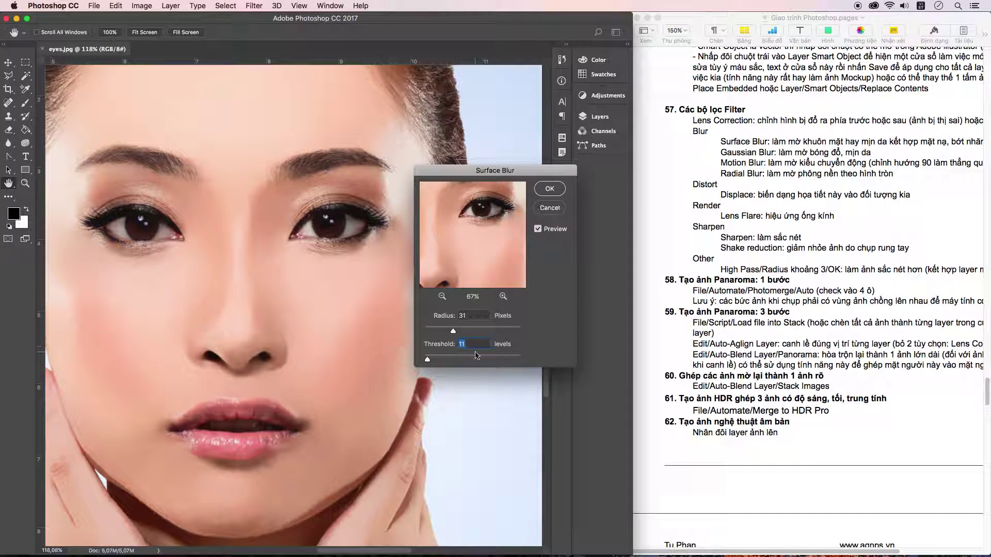
{"action": "mouse_move", "coordinate": [453, 330]}
{"action": "left_mouse_down"}
{"action": "mouse_move", "coordinate": [427, 332]}
{"action": "mouse_move", "coordinate": [425, 361]}
{"action": "left_mouse_up"}
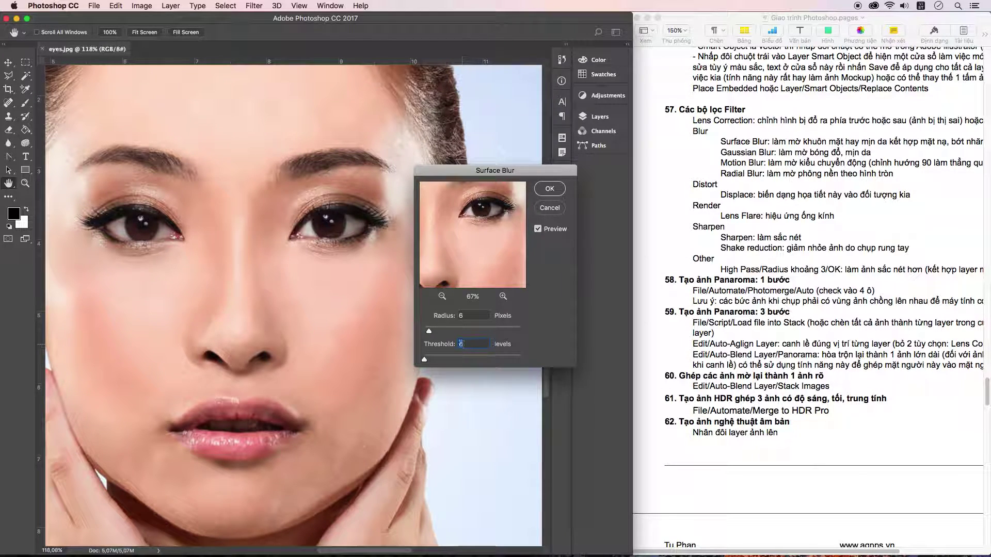
Step: Cancel the Surface Blur after previewing it, and expand the Color, Adjustments and Layers panels
{"action": "left_click", "coordinate": [537, 230]}
{"action": "scroll", "coordinate": [331, 303], "scroll_direction": "down", "scroll_amount": 1}
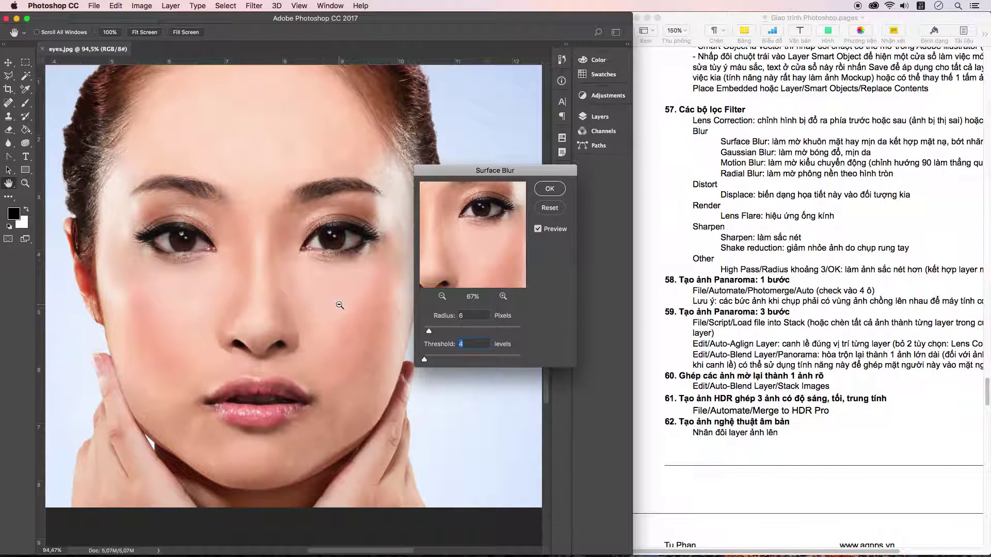
{"action": "scroll", "coordinate": [339, 305], "scroll_direction": "up", "scroll_amount": 1}
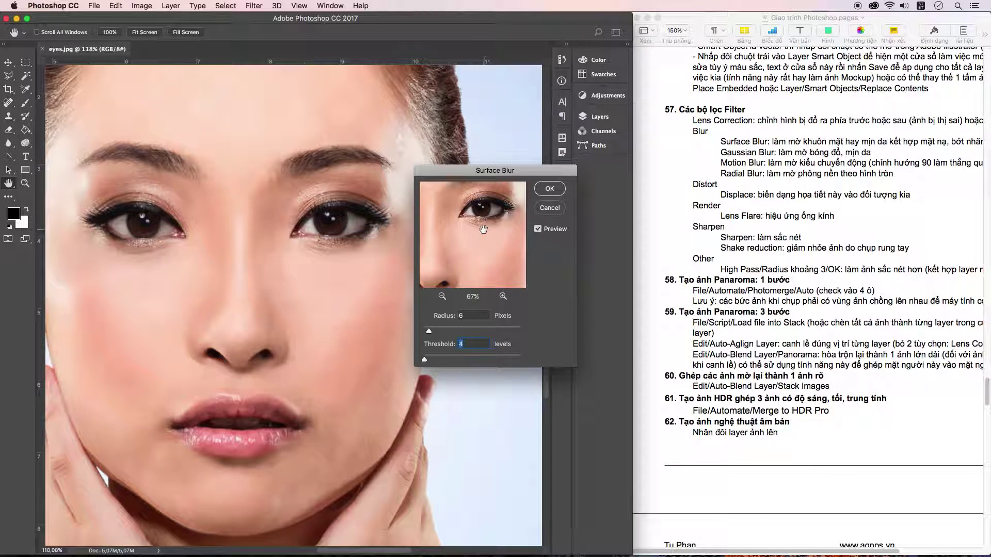
{"action": "left_click_drag", "start_coordinate": [484, 229], "coordinate": [485, 230]}
{"action": "left_click", "coordinate": [552, 211]}
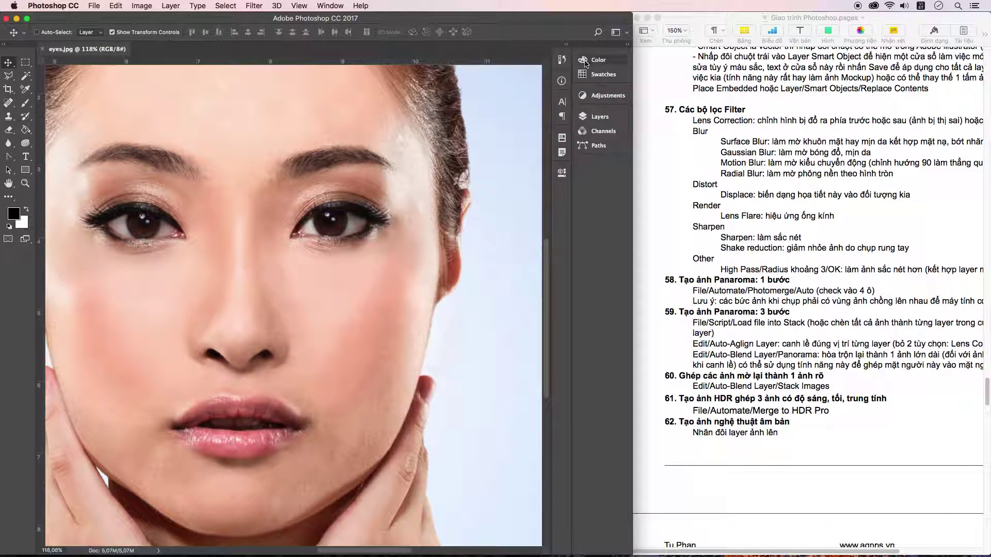
{"action": "left_click", "coordinate": [627, 45]}
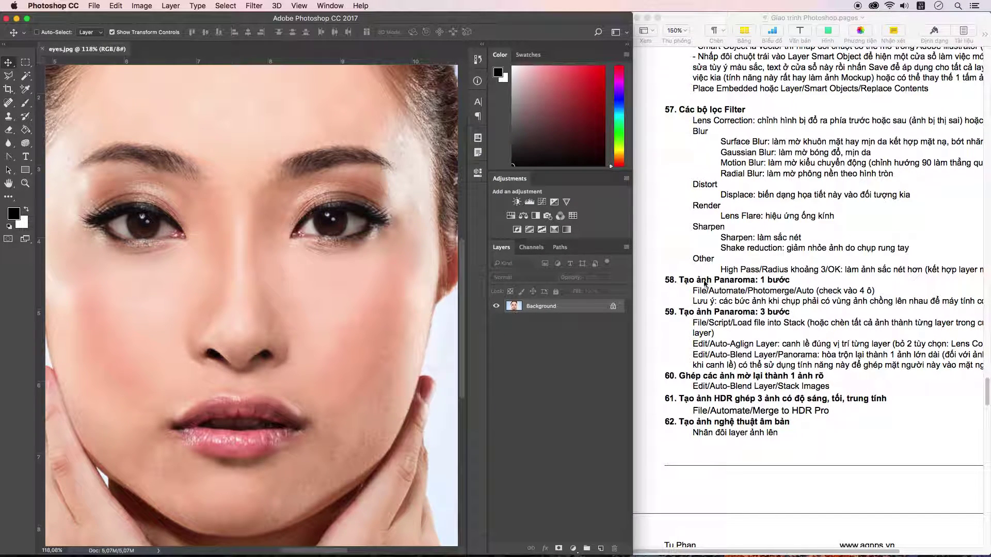
{"action": "scroll", "coordinate": [714, 308], "scroll_direction": "up", "scroll_amount": 4}
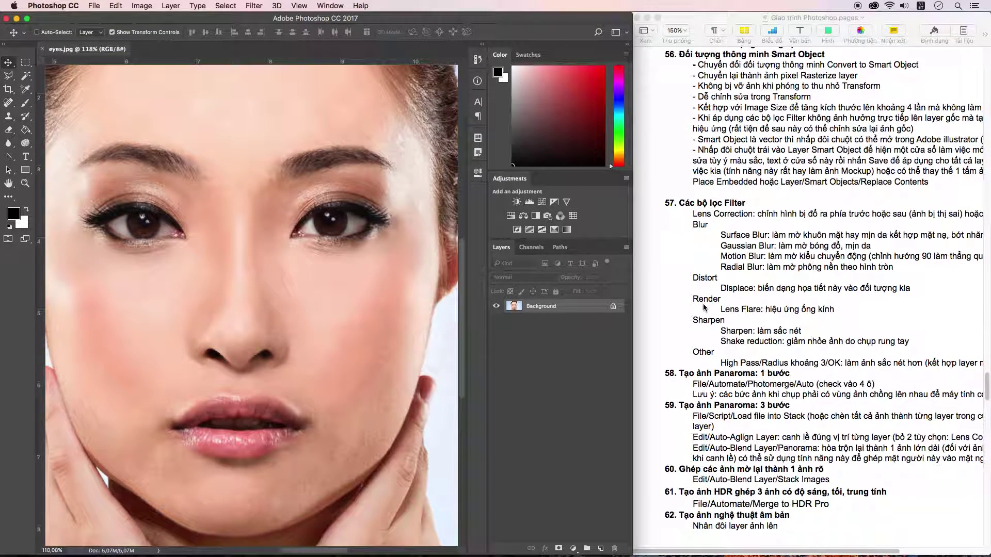
{"action": "scroll", "coordinate": [706, 306], "scroll_direction": "up", "scroll_amount": 2}
{"action": "scroll", "coordinate": [763, 206], "scroll_direction": "up", "scroll_amount": 2}
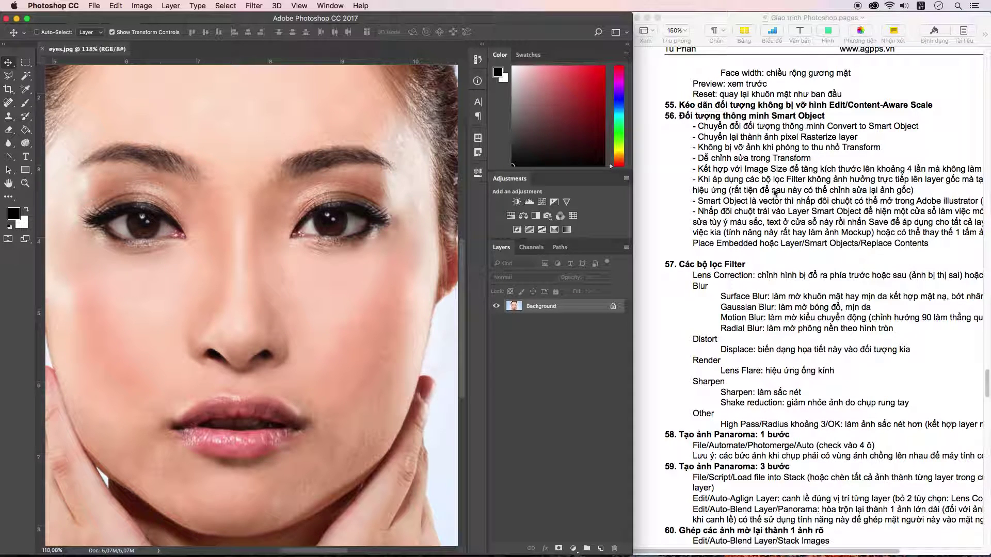
{"action": "scroll", "coordinate": [745, 224], "scroll_direction": "down", "scroll_amount": 3}
{"action": "scroll", "coordinate": [739, 225], "scroll_direction": "up", "scroll_amount": 1}
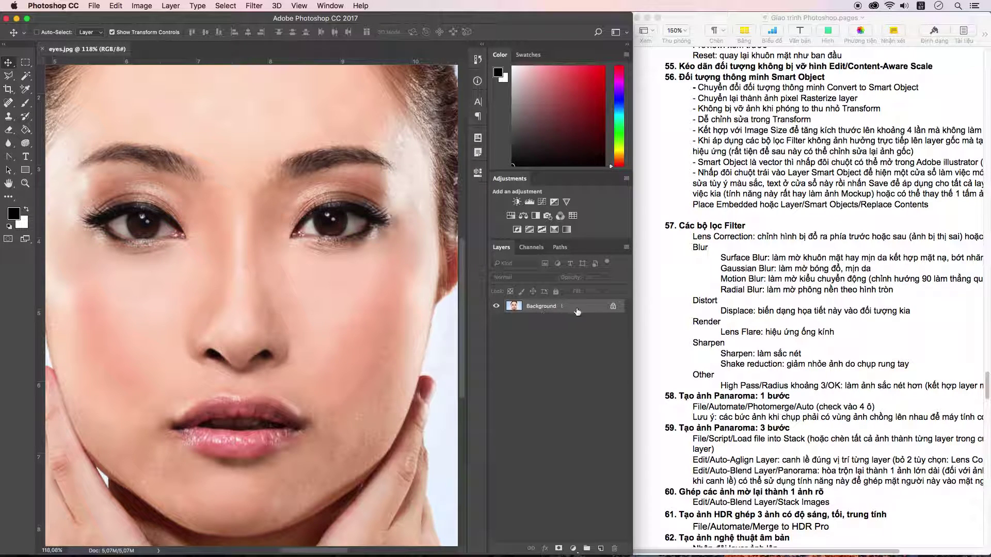
Step: Convert the Background layer to a Smart Object (Layer 0) and list the Blur filters
{"action": "right_click", "coordinate": [538, 310]}
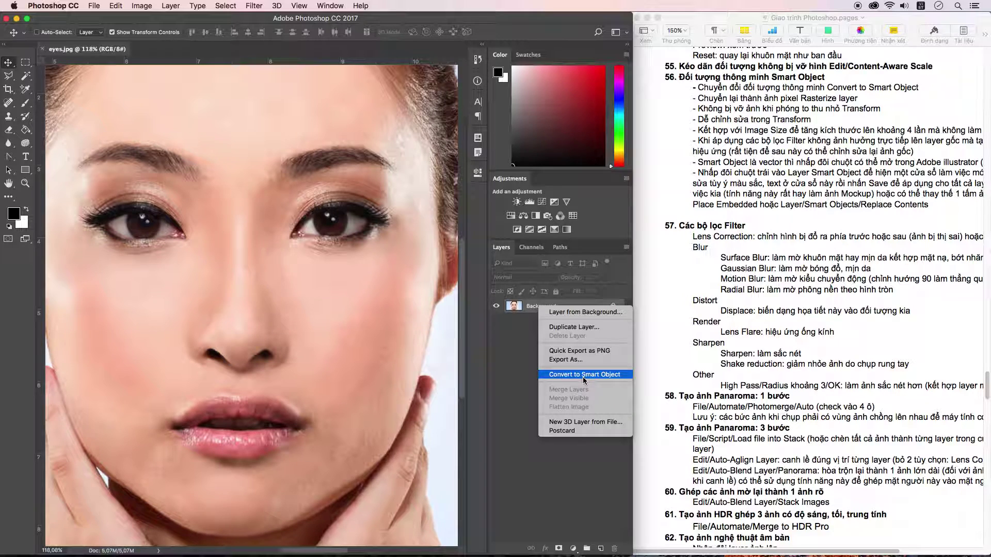
{"action": "left_click", "coordinate": [606, 377]}
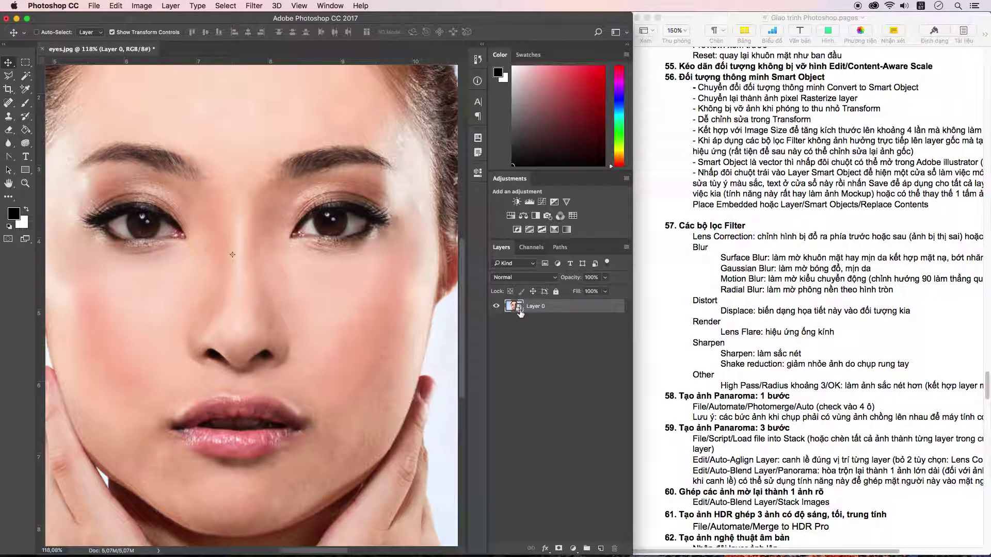
{"action": "left_click", "coordinate": [248, 6]}
{"action": "mouse_move", "coordinate": [305, 128]}
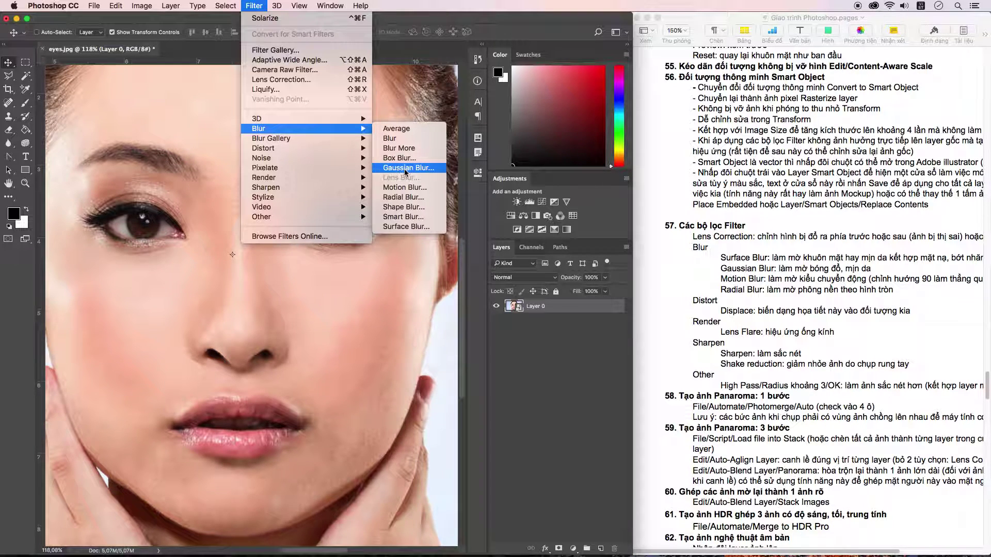
Step: Apply a Gaussian Blur of radius 7.0 pixels to Layer 0 as a smart filter
{"action": "left_click", "coordinate": [405, 168]}
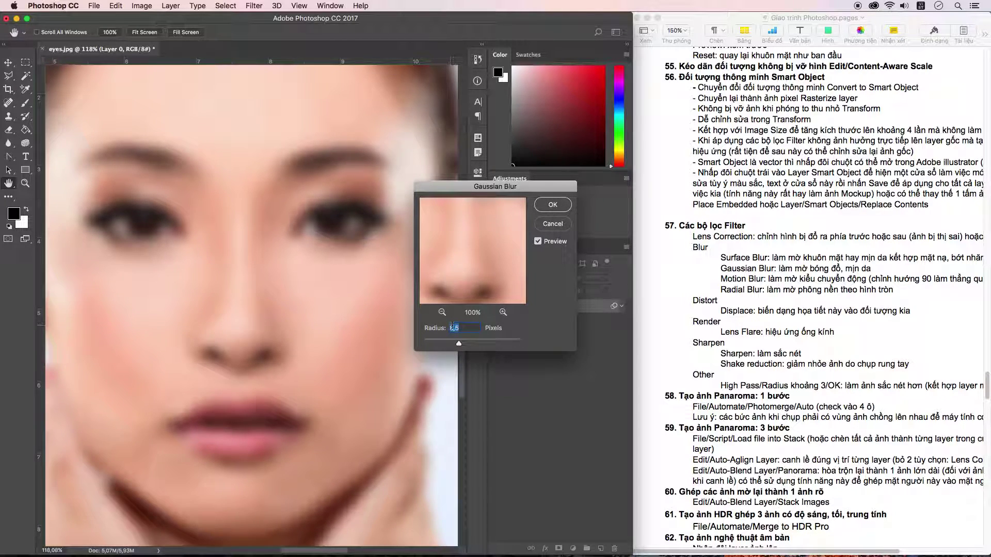
{"action": "left_click_drag", "start_coordinate": [443, 344], "coordinate": [441, 345]}
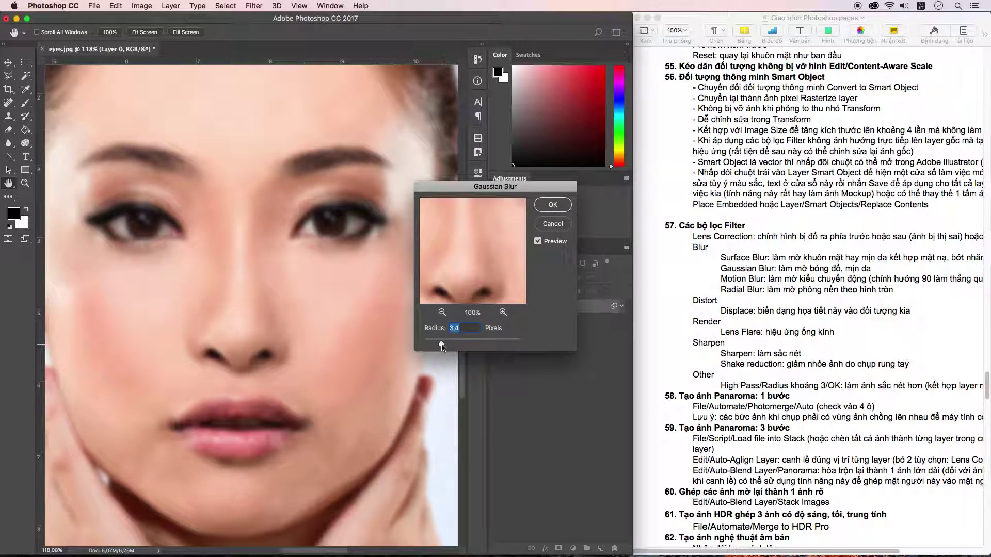
{"action": "left_click_drag", "start_coordinate": [441, 344], "coordinate": [465, 344]}
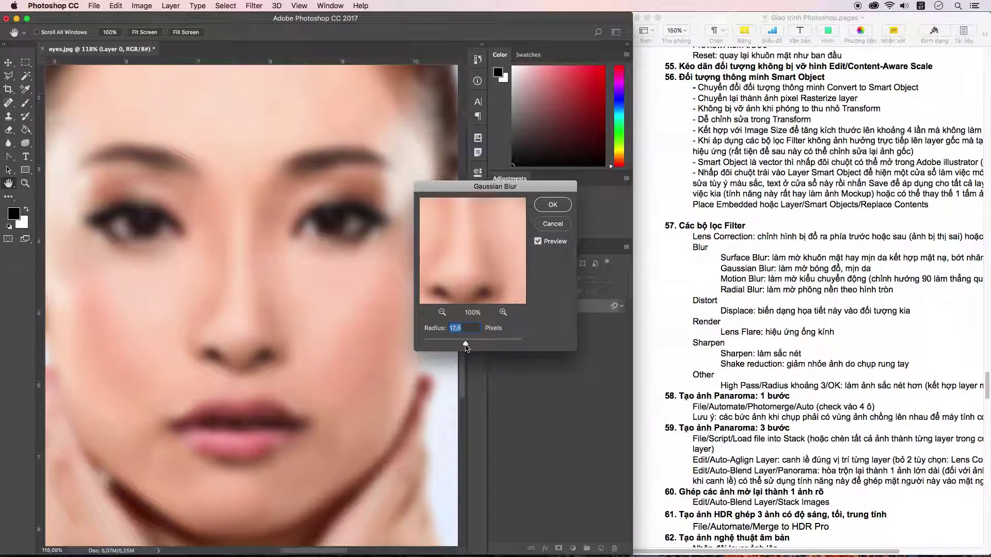
{"action": "left_click", "coordinate": [325, 320], "text": "alt"}
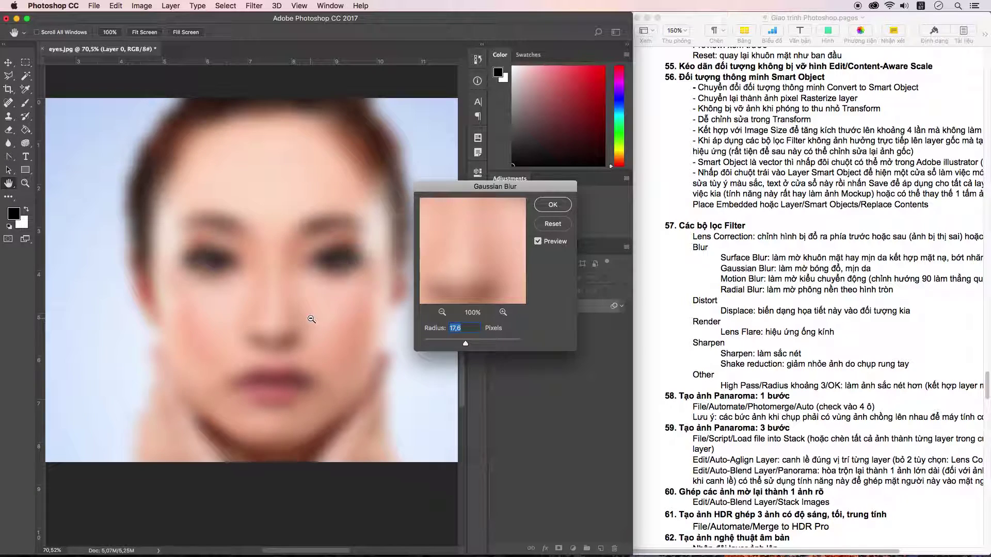
{"action": "left_click_drag", "start_coordinate": [466, 344], "coordinate": [455, 345]}
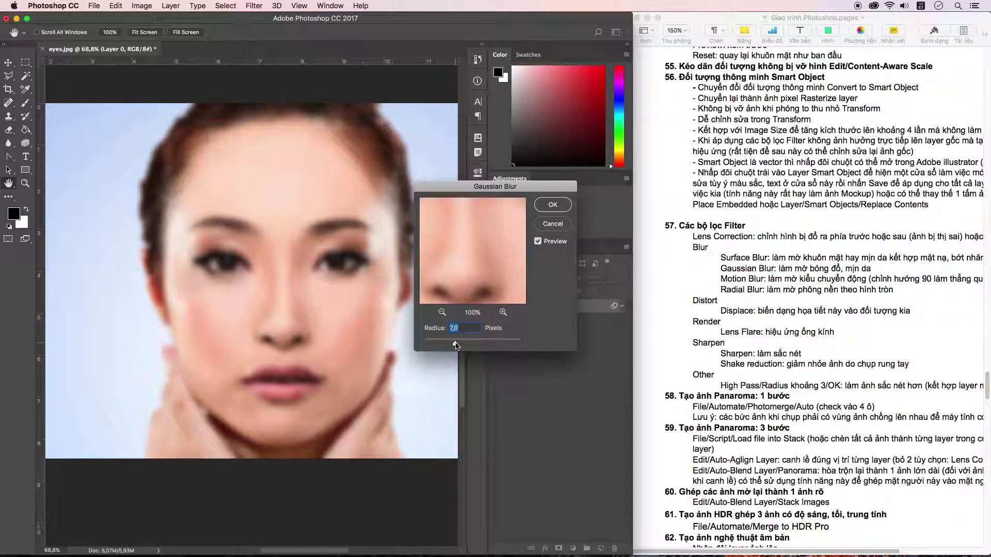
{"action": "left_click", "coordinate": [553, 205]}
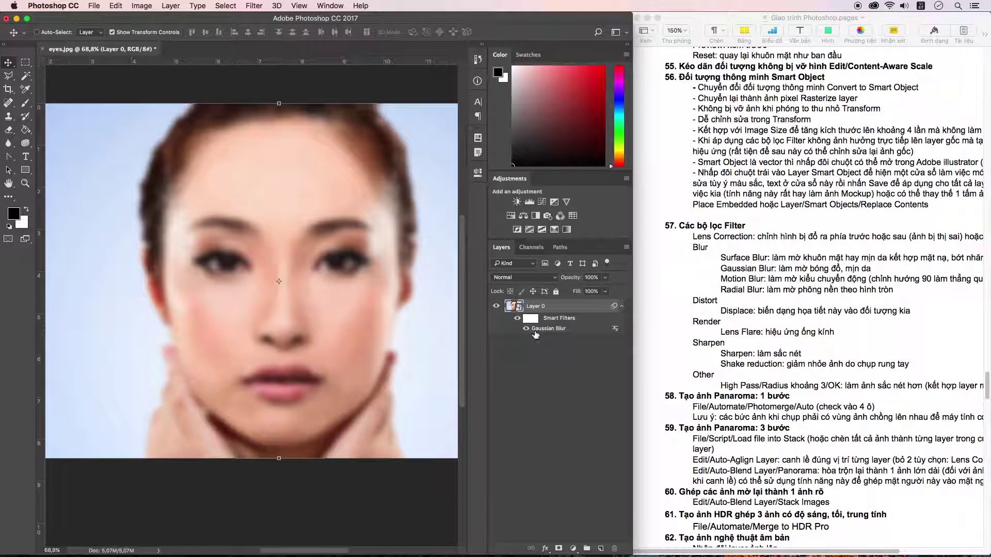
Step: Toggle the Gaussian Blur smart filter off and on to compare with the sharp original
{"action": "left_click", "coordinate": [526, 329]}
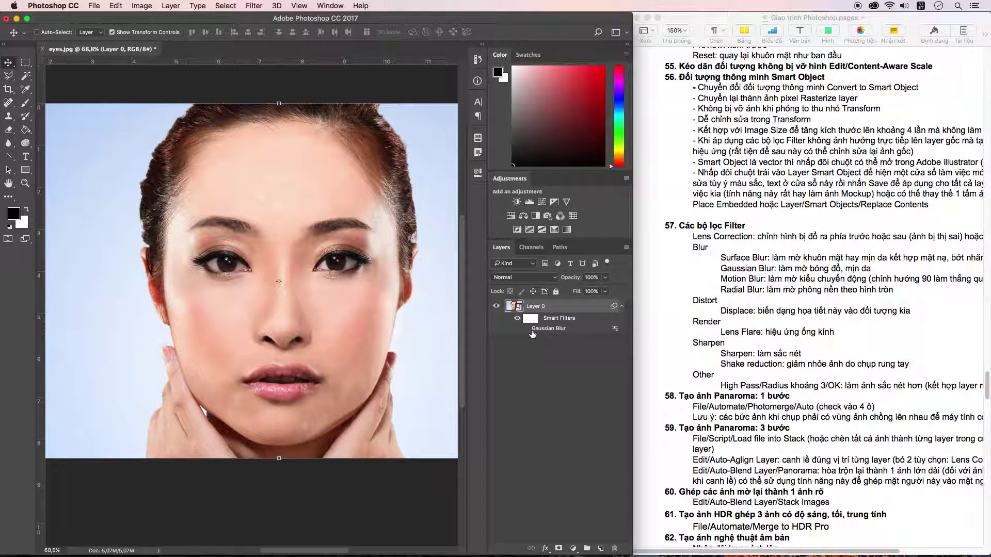
{"action": "left_click", "coordinate": [526, 329]}
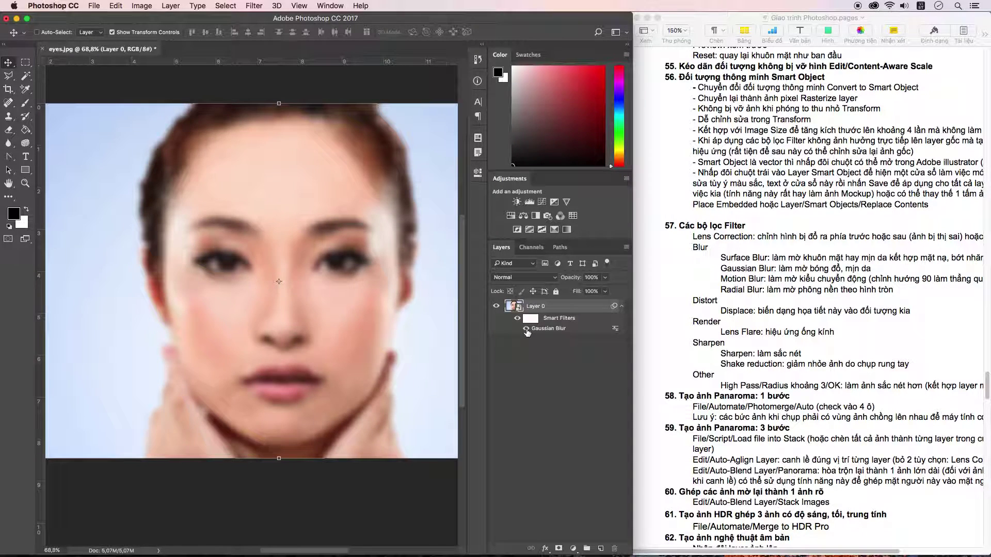
{"action": "left_click", "coordinate": [526, 329]}
{"action": "left_click", "coordinate": [525, 329]}
{"action": "left_click", "coordinate": [516, 314]}
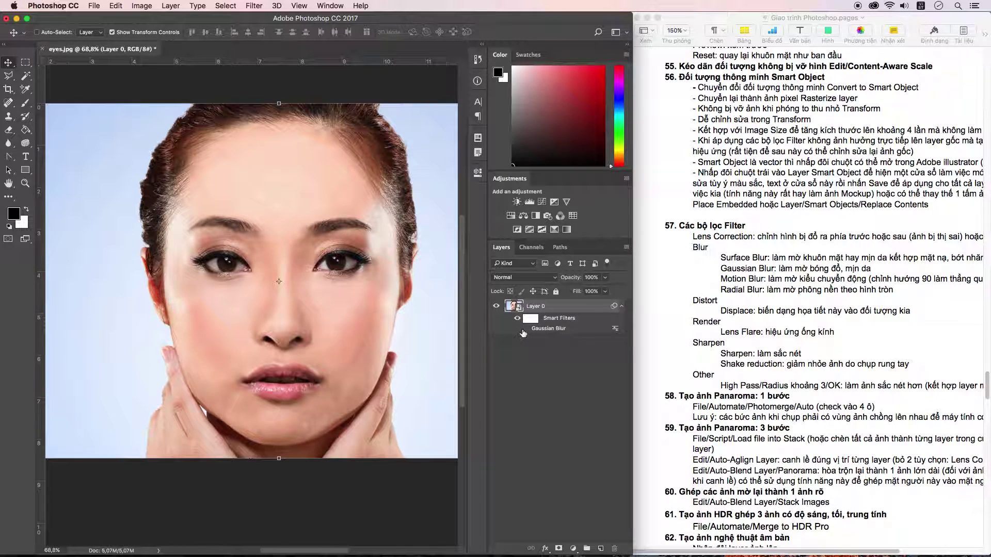
{"action": "left_click", "coordinate": [525, 329]}
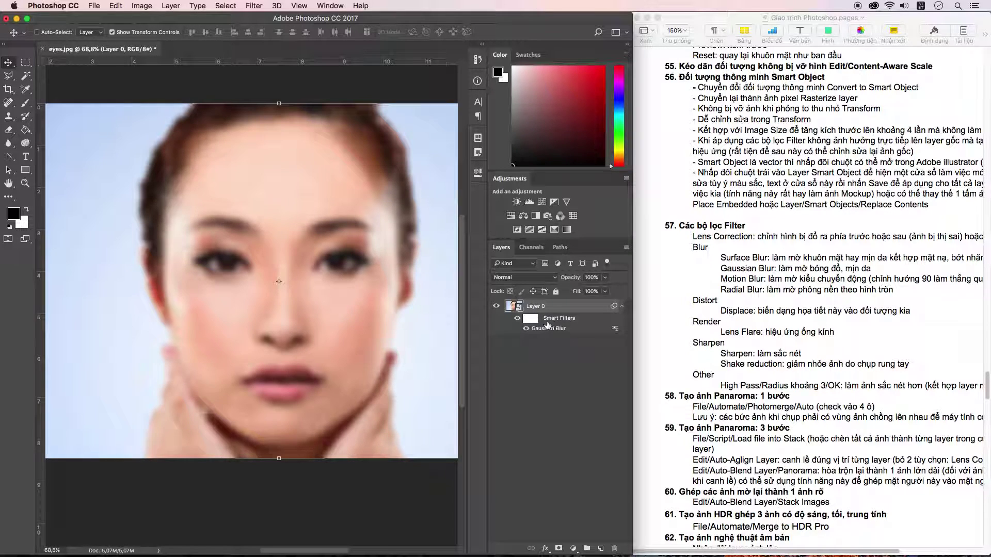
Step: Check the filter mask and blur settings unchanged, then add a white layer mask to Layer 0
{"action": "left_click", "coordinate": [561, 321]}
{"action": "left_click", "coordinate": [545, 331]}
{"action": "double_click", "coordinate": [544, 329]}
{"action": "left_click", "coordinate": [564, 203]}
{"action": "left_click", "coordinate": [559, 548]}
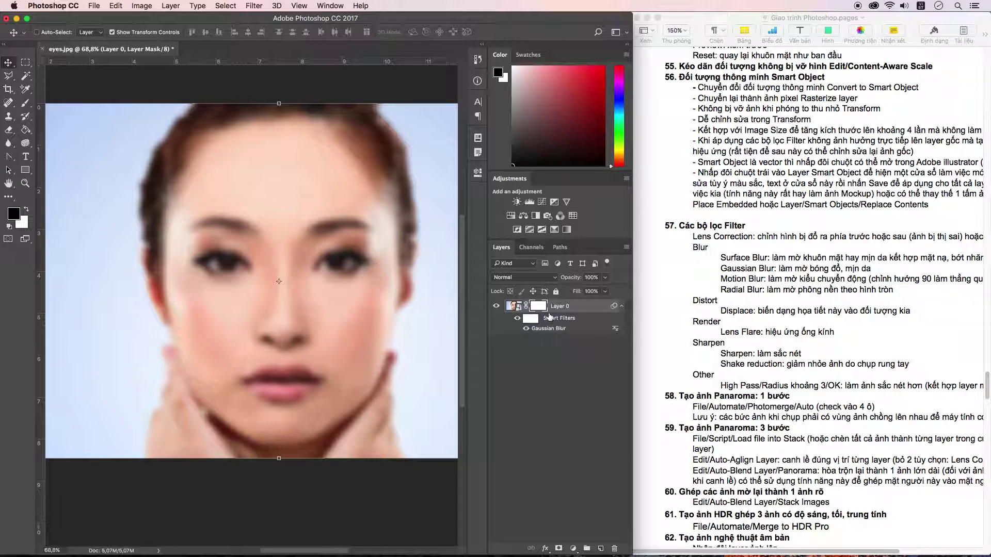
Step: Select the Brush with black as foreground and target Layer 0's layer mask
{"action": "left_click", "coordinate": [23, 104]}
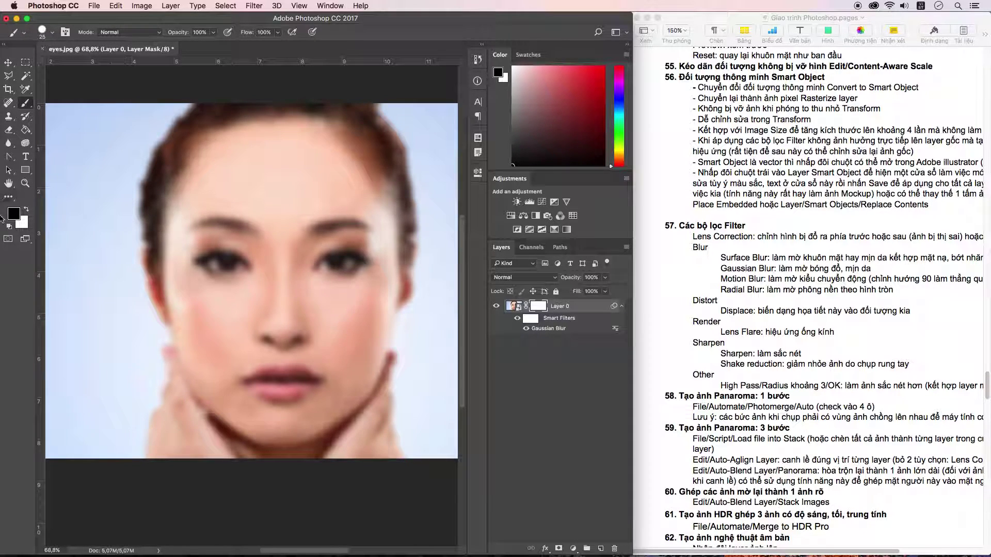
{"action": "key", "text": "x"}
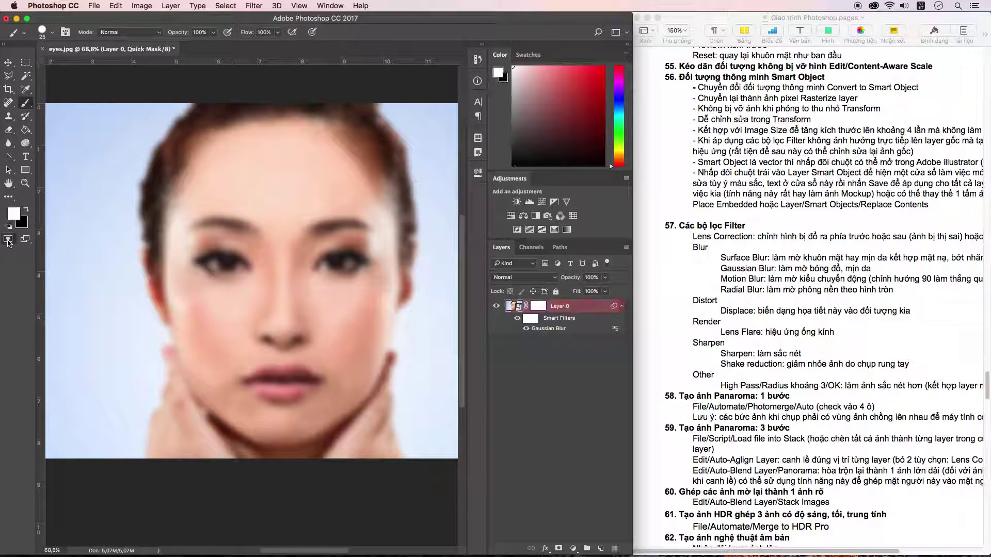
{"action": "left_click", "coordinate": [8, 239]}
{"action": "key", "text": "x"}
{"action": "left_click", "coordinate": [8, 241]}
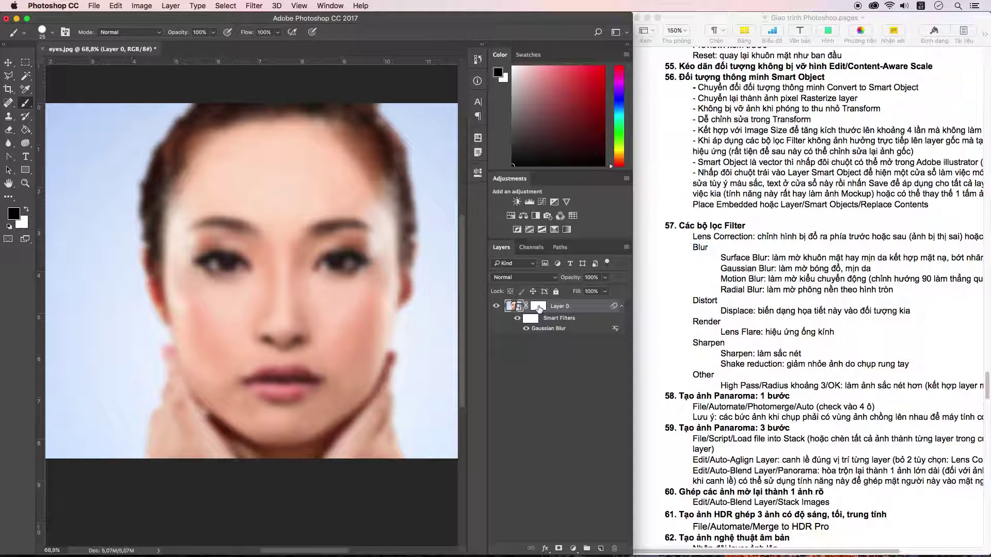
{"action": "left_click", "coordinate": [538, 306]}
Step: At brush size 40, paint out the forehead down to the left eye, then show History
{"action": "key", "text": "bracketright"}
{"action": "key", "text": "bracketright"}
{"action": "key", "text": "bracketright"}
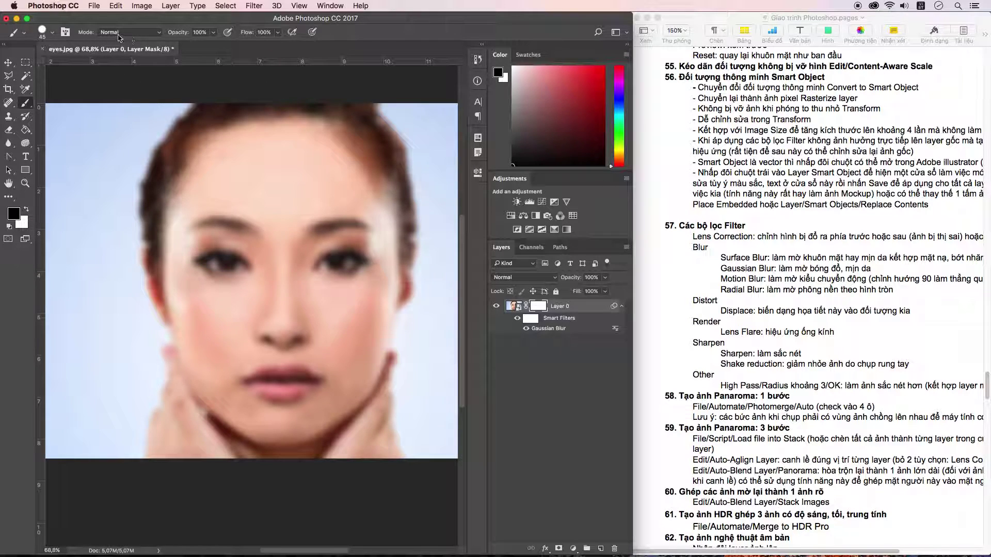
{"action": "mouse_move", "coordinate": [240, 219]}
{"action": "left_mouse_down"}
{"action": "mouse_move", "coordinate": [201, 181]}
{"action": "mouse_move", "coordinate": [223, 161]}
{"action": "mouse_move", "coordinate": [214, 181]}
{"action": "mouse_move", "coordinate": [232, 190]}
{"action": "left_mouse_up"}
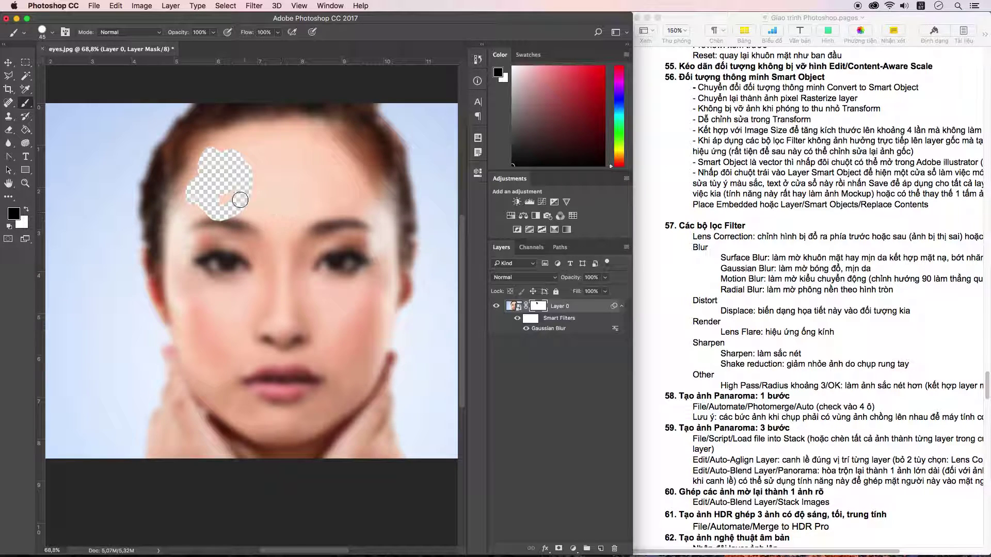
{"action": "mouse_move", "coordinate": [241, 201]}
{"action": "left_mouse_down"}
{"action": "mouse_move", "coordinate": [261, 152]}
{"action": "mouse_move", "coordinate": [243, 258]}
{"action": "mouse_move", "coordinate": [283, 192]}
{"action": "mouse_move", "coordinate": [243, 289]}
{"action": "mouse_move", "coordinate": [274, 241]}
{"action": "mouse_move", "coordinate": [207, 268]}
{"action": "mouse_move", "coordinate": [288, 236]}
{"action": "mouse_move", "coordinate": [250, 305]}
{"action": "mouse_move", "coordinate": [309, 237]}
{"action": "mouse_move", "coordinate": [294, 251]}
{"action": "left_mouse_up"}
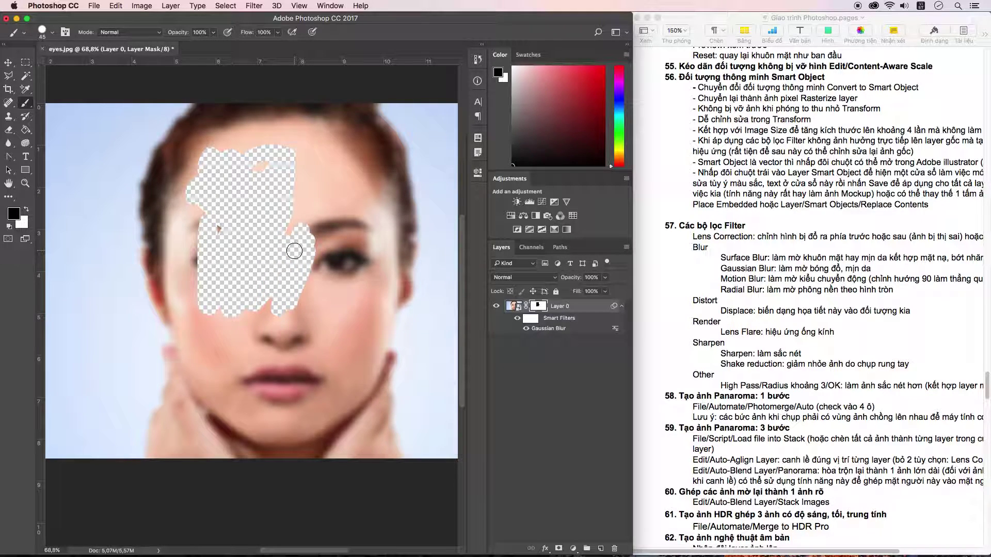
{"action": "left_click_drag", "start_coordinate": [299, 185], "coordinate": [304, 147]}
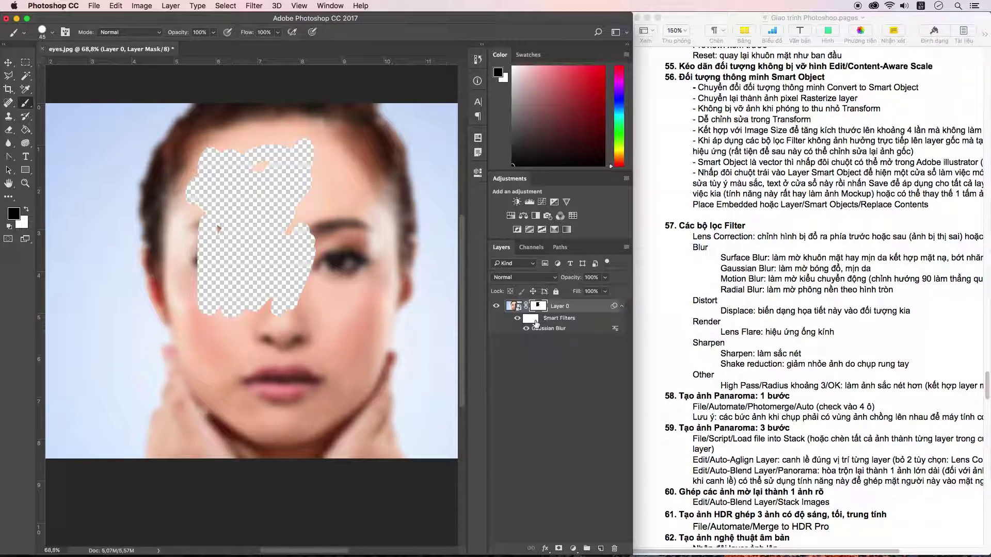
{"action": "left_click", "coordinate": [477, 59]}
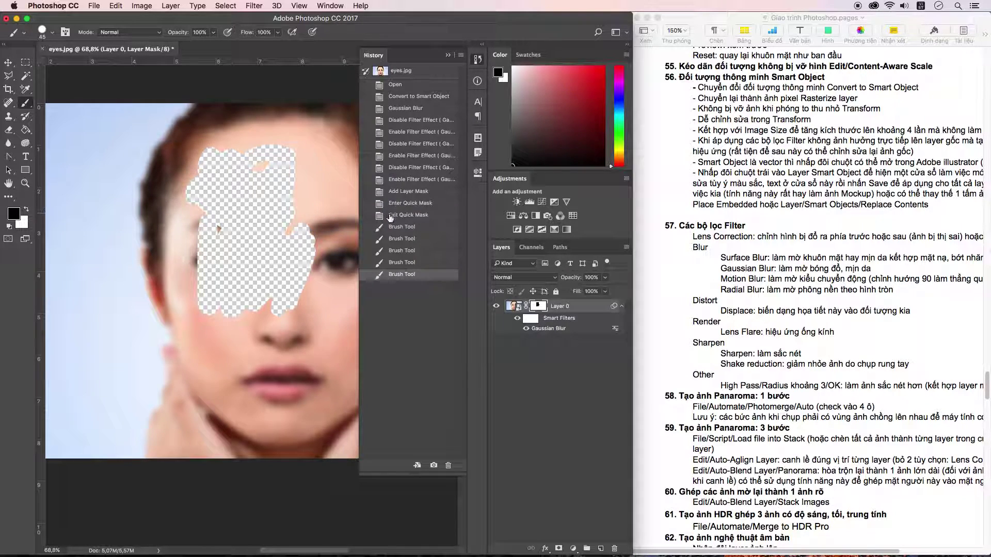
Step: Revert the mask painting in History and delete Layer 0's layer mask
{"action": "left_click", "coordinate": [403, 215]}
{"action": "left_click", "coordinate": [450, 60]}
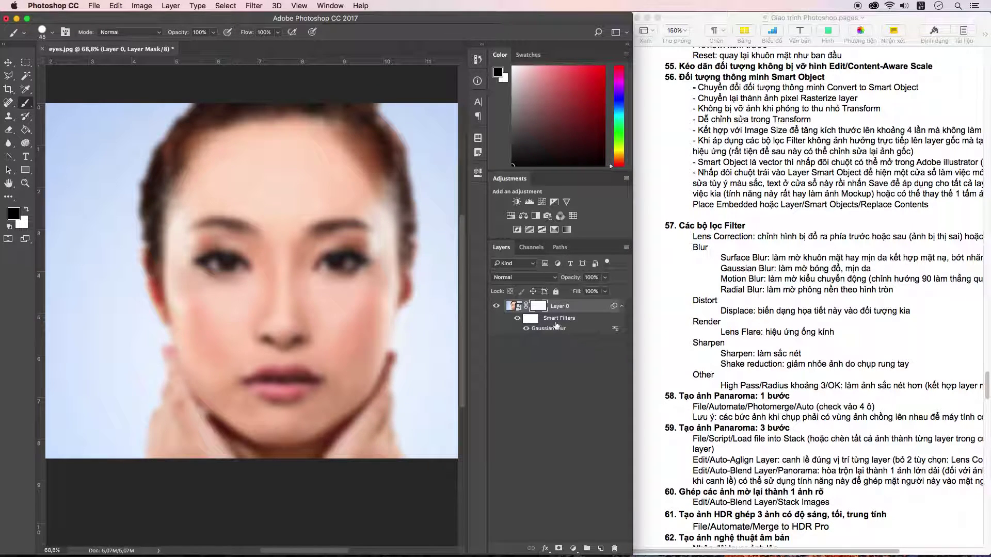
{"action": "right_click", "coordinate": [541, 310]}
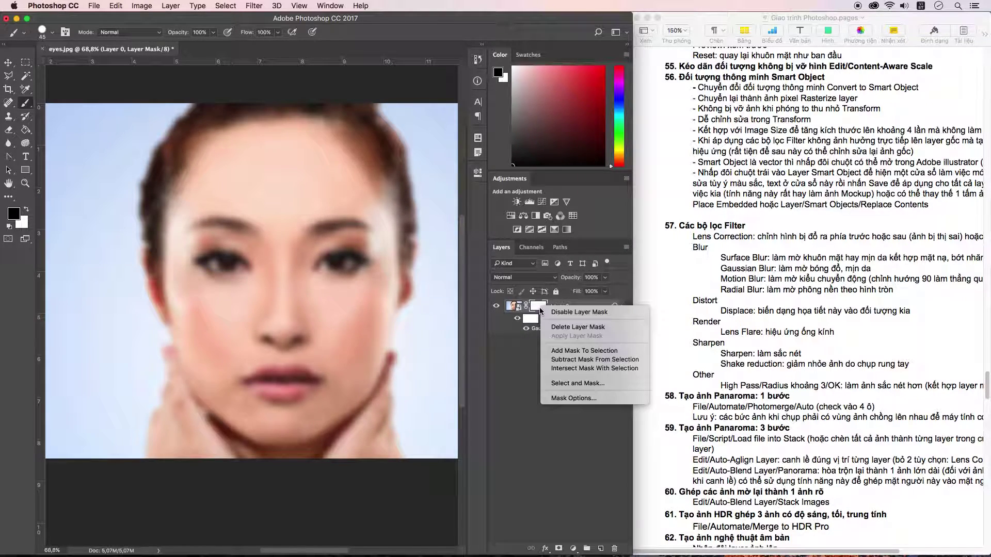
{"action": "left_click", "coordinate": [551, 323]}
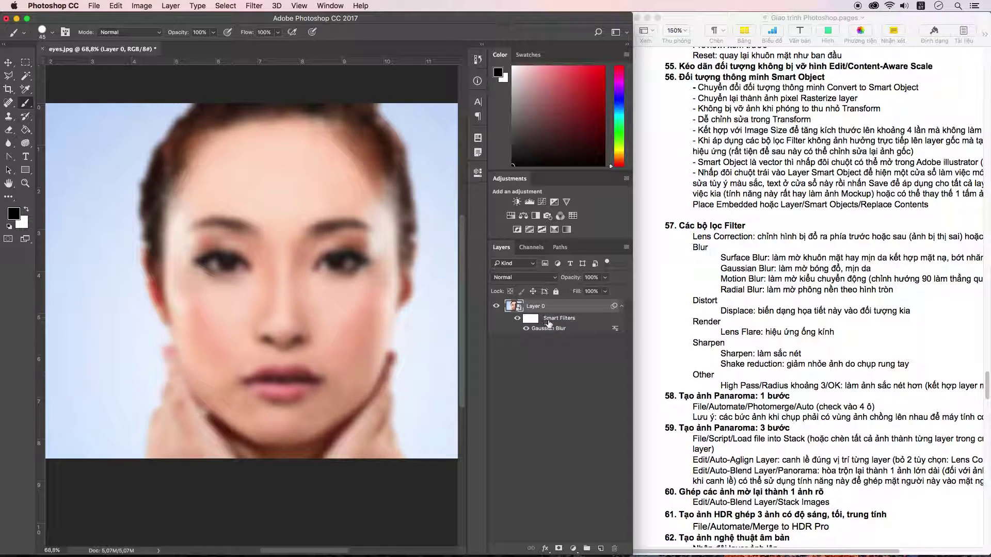
Step: Dismiss the smart filter options unchanged, then reselect Layer 0 and open its layer options
{"action": "right_click", "coordinate": [551, 322]}
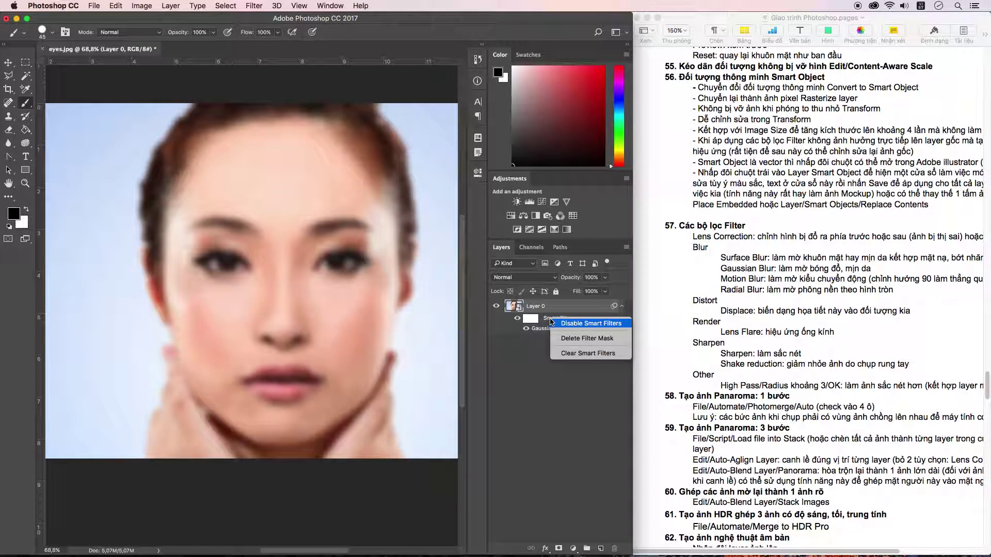
{"action": "left_click", "coordinate": [533, 354]}
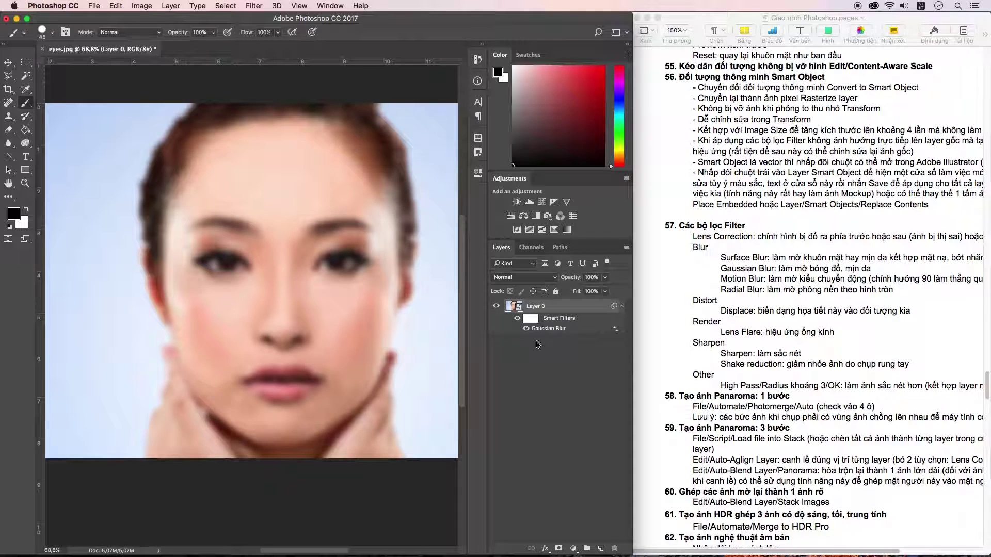
{"action": "left_click", "coordinate": [530, 368]}
{"action": "left_click", "coordinate": [537, 307]}
{"action": "right_click", "coordinate": [537, 310]}
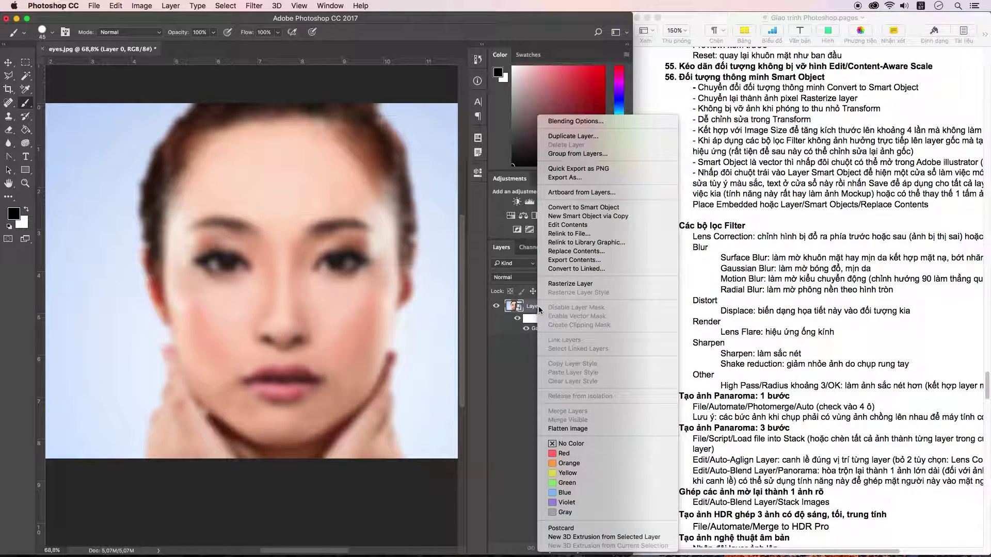
Step: Duplicate Layer 0 as 'Layer 1' and give it a white layer mask
{"action": "left_click", "coordinate": [568, 137]}
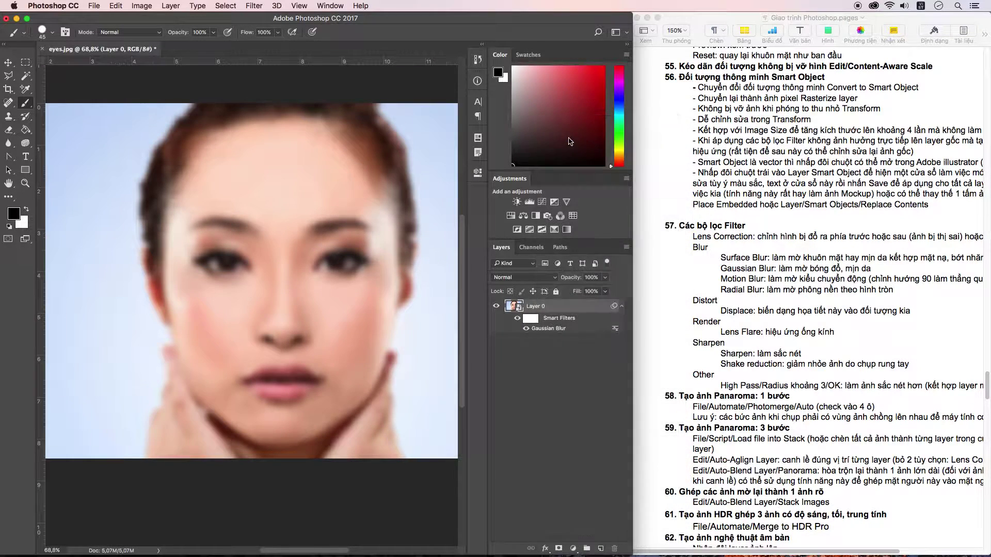
{"action": "left_click", "coordinate": [717, 231]}
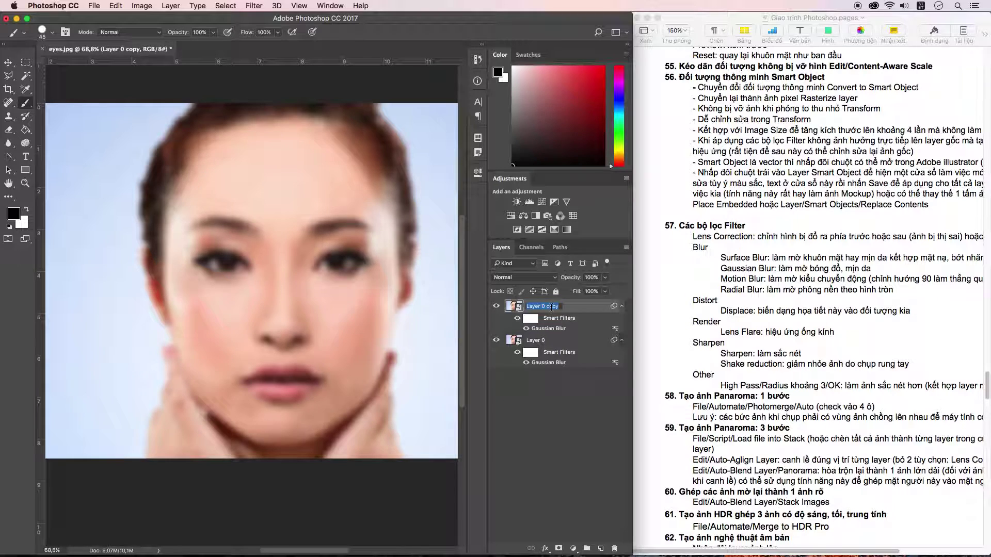
{"action": "key", "text": "Right"}
{"action": "type", "text": "1"}
{"action": "key", "text": "Return"}
{"action": "left_click", "coordinate": [558, 549]}
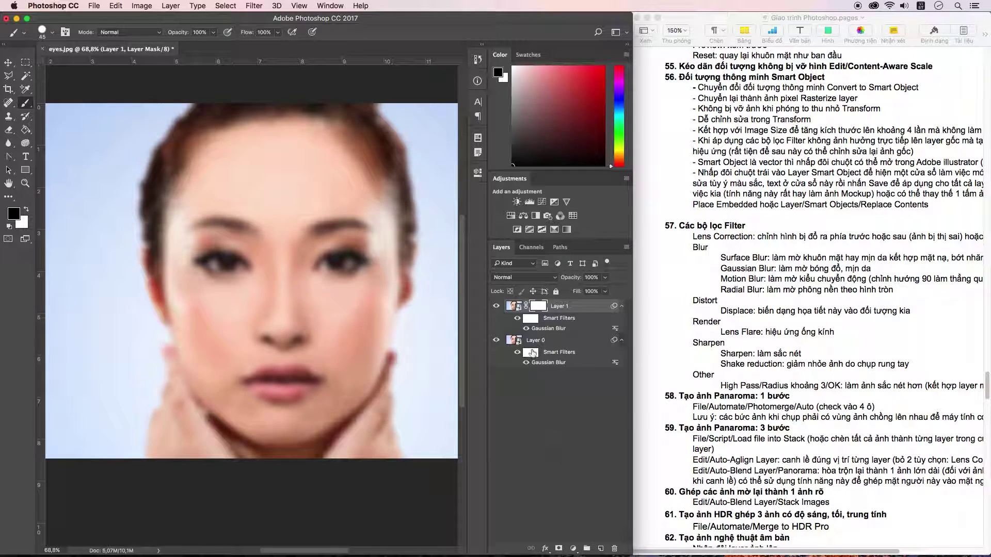
Step: Delete Layer 0's filter mask, clear its smart filters, and hide Layer 1
{"action": "left_click", "coordinate": [534, 351]}
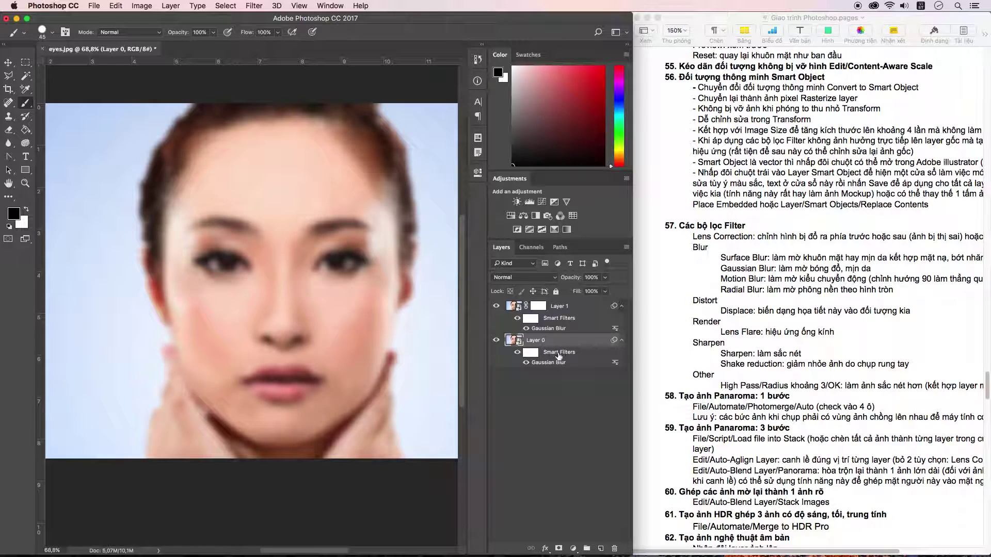
{"action": "right_click", "coordinate": [553, 356]}
{"action": "left_click", "coordinate": [567, 364]}
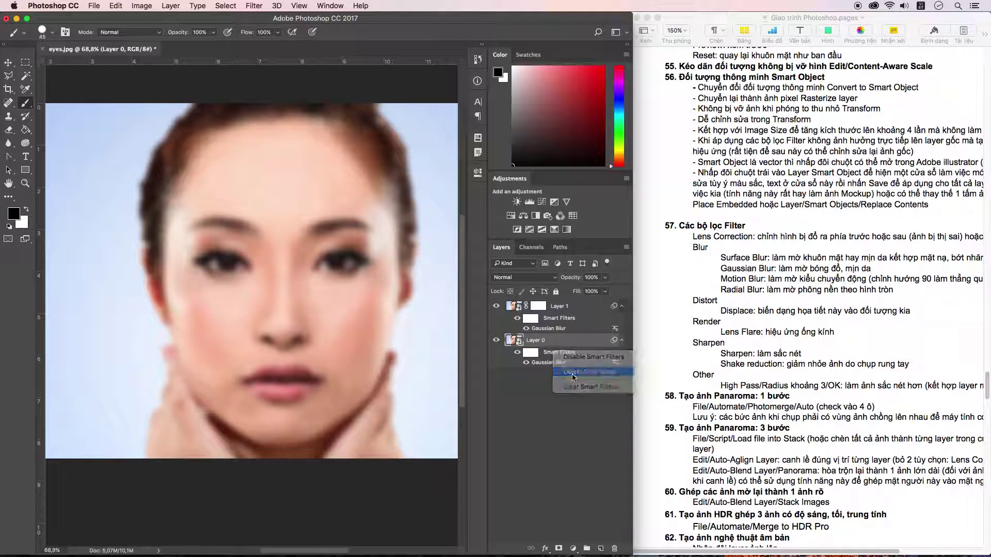
{"action": "right_click", "coordinate": [538, 356]}
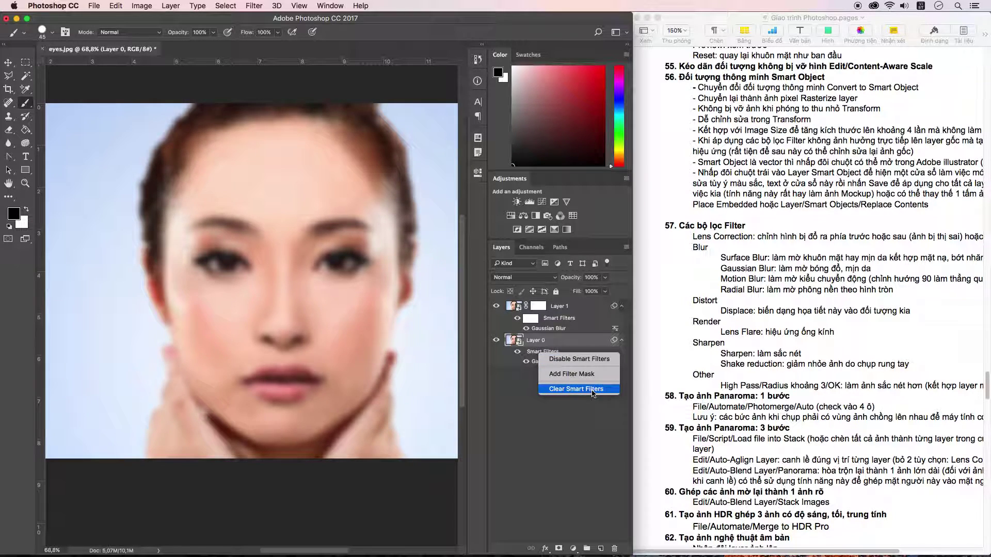
{"action": "left_click", "coordinate": [561, 388]}
{"action": "left_click", "coordinate": [545, 371]}
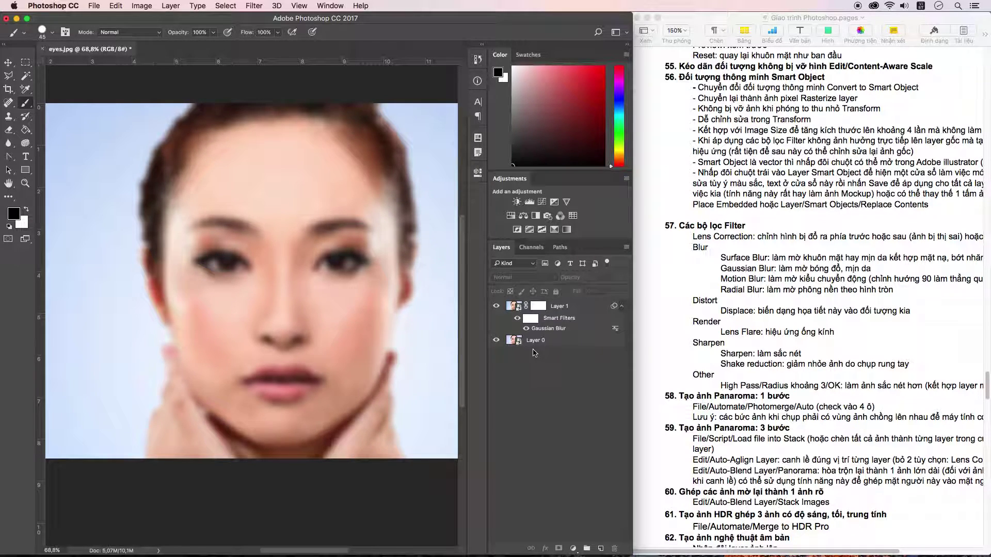
{"action": "left_click", "coordinate": [496, 306]}
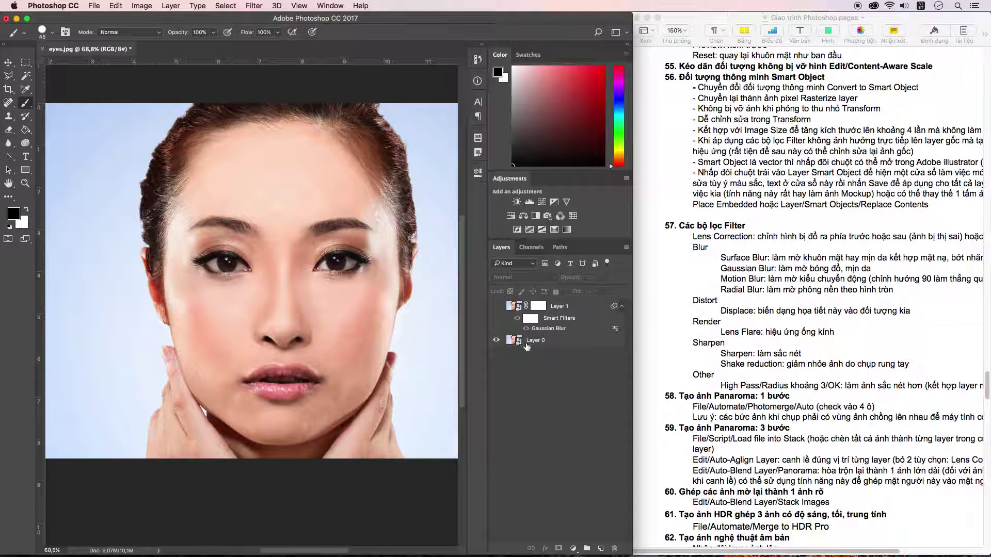
{"action": "left_click", "coordinate": [496, 306]}
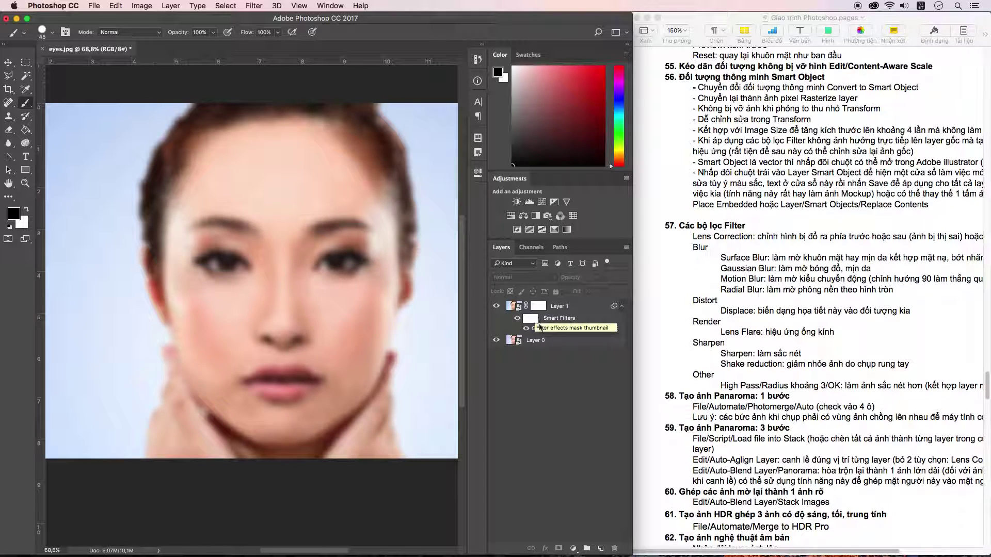
{"action": "left_click_drag", "start_coordinate": [535, 318], "coordinate": [464, 298]}
{"action": "left_click", "coordinate": [539, 306]}
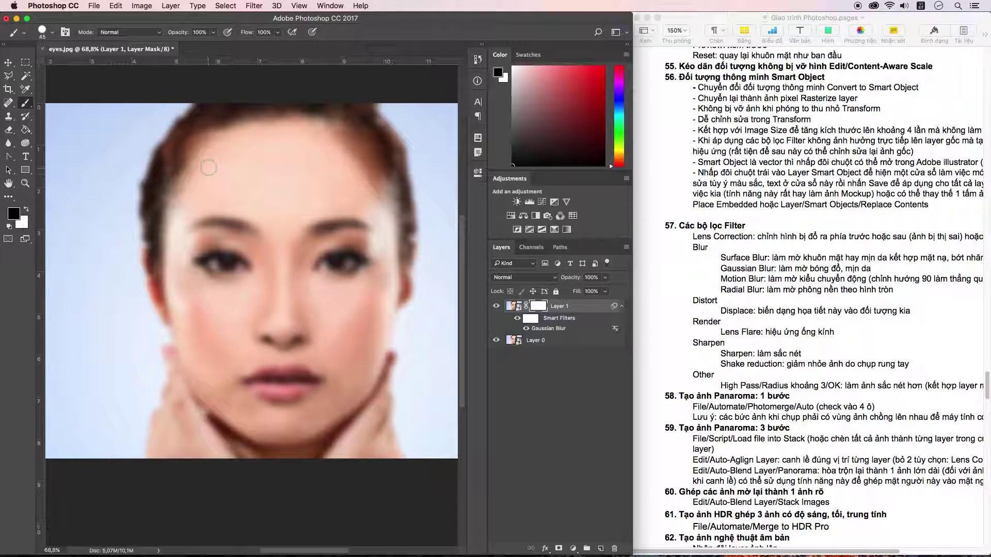
Step: Paint black on Layer 1's mask over the hairline, left eye, face edge, left-hand fingers and right-side hair
{"action": "mouse_move", "coordinate": [190, 168]}
{"action": "left_mouse_down"}
{"action": "mouse_move", "coordinate": [188, 148]}
{"action": "mouse_move", "coordinate": [198, 155]}
{"action": "left_mouse_up"}
{"action": "mouse_move", "coordinate": [200, 158]}
{"action": "left_mouse_down"}
{"action": "mouse_move", "coordinate": [194, 139]}
{"action": "mouse_move", "coordinate": [170, 148]}
{"action": "mouse_move", "coordinate": [182, 186]}
{"action": "left_mouse_up"}
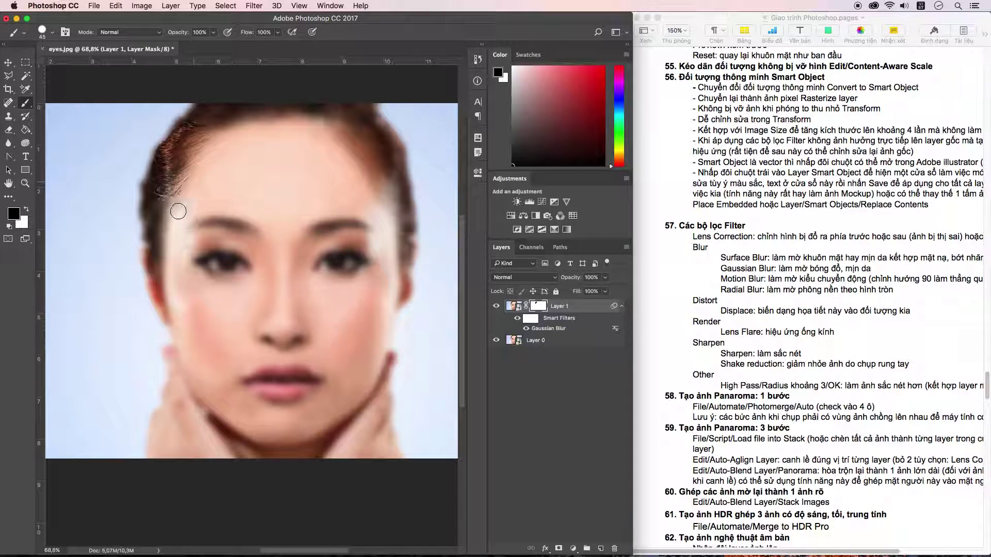
{"action": "key", "text": "bracketright"}
{"action": "key", "text": "bracketright"}
{"action": "key", "text": "bracketright"}
{"action": "left_click_drag", "start_coordinate": [185, 222], "coordinate": [238, 216]}
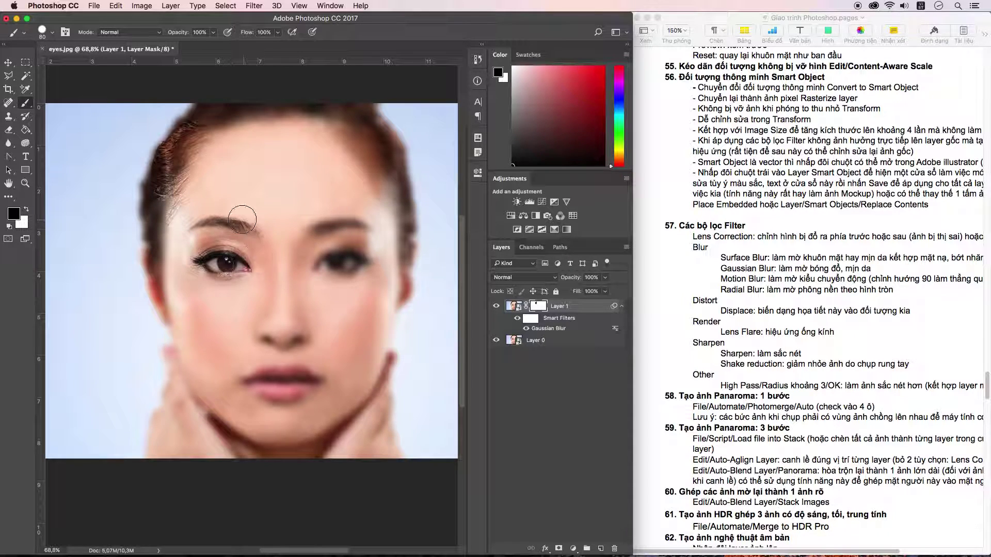
{"action": "mouse_move", "coordinate": [196, 119]}
{"action": "left_mouse_down"}
{"action": "mouse_move", "coordinate": [330, 116]}
{"action": "mouse_move", "coordinate": [207, 287]}
{"action": "mouse_move", "coordinate": [178, 194]}
{"action": "left_mouse_up"}
{"action": "mouse_move", "coordinate": [157, 213]}
{"action": "left_mouse_down"}
{"action": "mouse_move", "coordinate": [196, 407]}
{"action": "mouse_move", "coordinate": [289, 356]}
{"action": "mouse_move", "coordinate": [321, 321]}
{"action": "mouse_move", "coordinate": [375, 190]}
{"action": "mouse_move", "coordinate": [400, 258]}
{"action": "mouse_move", "coordinate": [394, 299]}
{"action": "mouse_move", "coordinate": [370, 323]}
{"action": "mouse_move", "coordinate": [364, 317]}
{"action": "mouse_move", "coordinate": [331, 379]}
{"action": "mouse_move", "coordinate": [291, 384]}
{"action": "mouse_move", "coordinate": [284, 360]}
{"action": "mouse_move", "coordinate": [242, 361]}
{"action": "mouse_move", "coordinate": [201, 416]}
{"action": "mouse_move", "coordinate": [188, 397]}
{"action": "mouse_move", "coordinate": [159, 442]}
{"action": "mouse_move", "coordinate": [199, 449]}
{"action": "mouse_move", "coordinate": [287, 431]}
{"action": "mouse_move", "coordinate": [307, 454]}
{"action": "mouse_move", "coordinate": [351, 433]}
{"action": "mouse_move", "coordinate": [363, 397]}
{"action": "mouse_move", "coordinate": [333, 379]}
{"action": "mouse_move", "coordinate": [377, 298]}
{"action": "mouse_move", "coordinate": [376, 444]}
{"action": "mouse_move", "coordinate": [355, 456]}
{"action": "mouse_move", "coordinate": [389, 448]}
{"action": "mouse_move", "coordinate": [368, 407]}
{"action": "mouse_move", "coordinate": [371, 423]}
{"action": "left_mouse_up"}
{"action": "mouse_move", "coordinate": [173, 429]}
{"action": "left_mouse_down"}
{"action": "mouse_move", "coordinate": [170, 408]}
{"action": "mouse_move", "coordinate": [165, 426]}
{"action": "mouse_move", "coordinate": [191, 392]}
{"action": "left_mouse_up"}
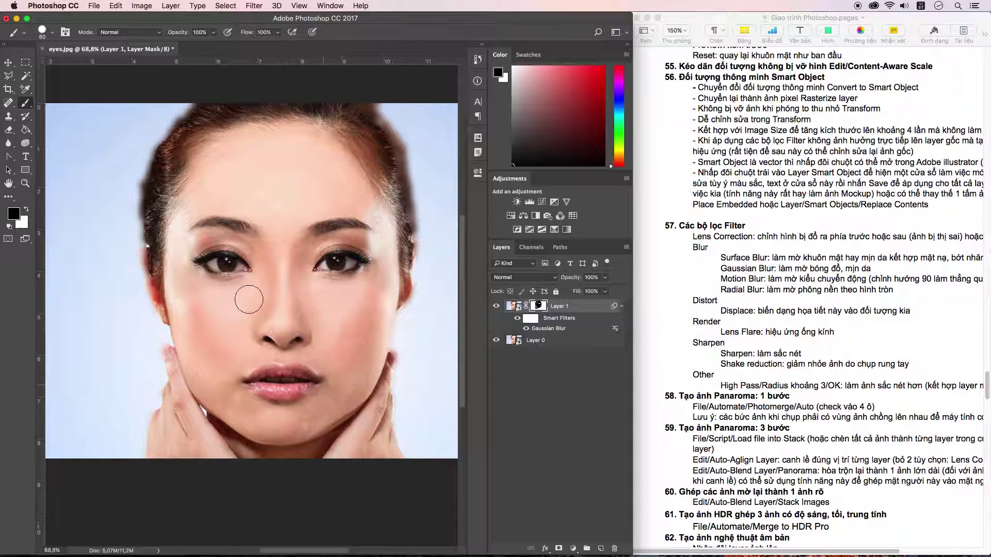
{"action": "mouse_move", "coordinate": [342, 111]}
{"action": "left_mouse_down"}
{"action": "mouse_move", "coordinate": [394, 157]}
{"action": "mouse_move", "coordinate": [397, 250]}
{"action": "left_mouse_up"}
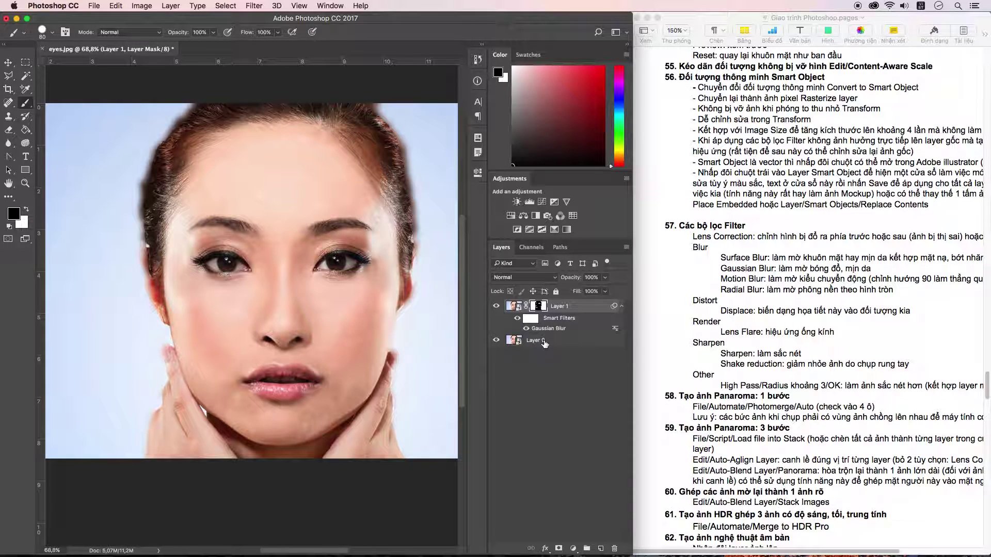
Step: Select the blurred Layer 1 and delete it, leaving only Layer 0
{"action": "left_click", "coordinate": [545, 342]}
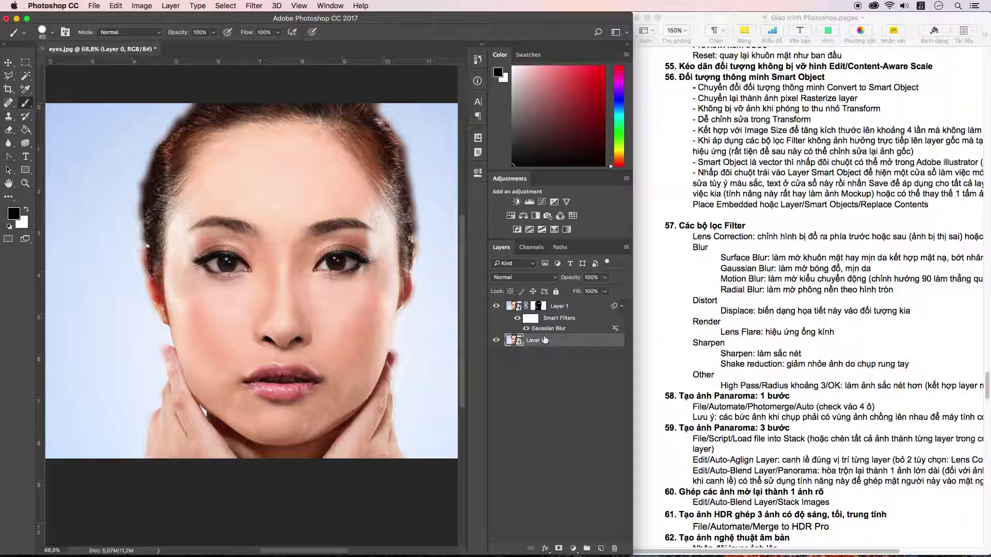
{"action": "left_click", "coordinate": [564, 309]}
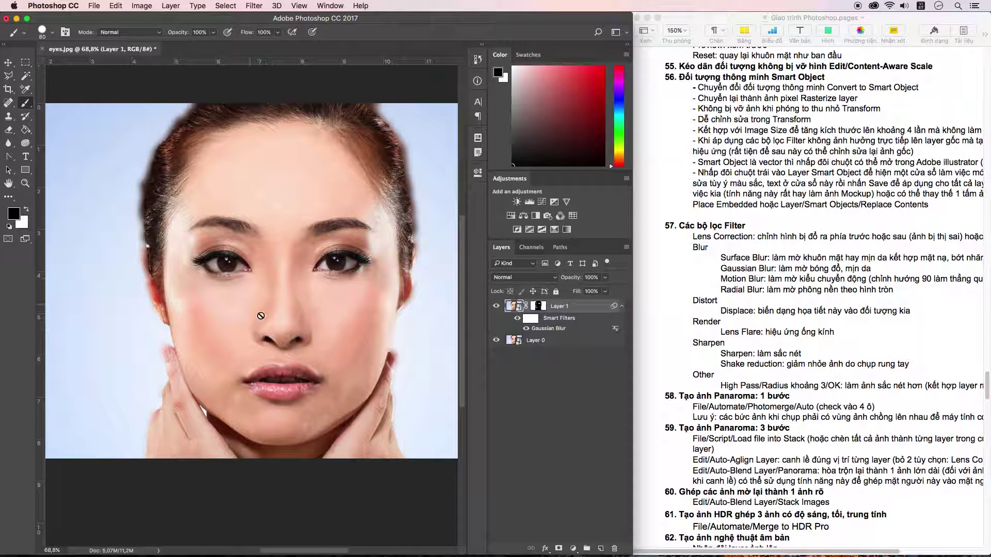
{"action": "left_click", "coordinate": [544, 364]}
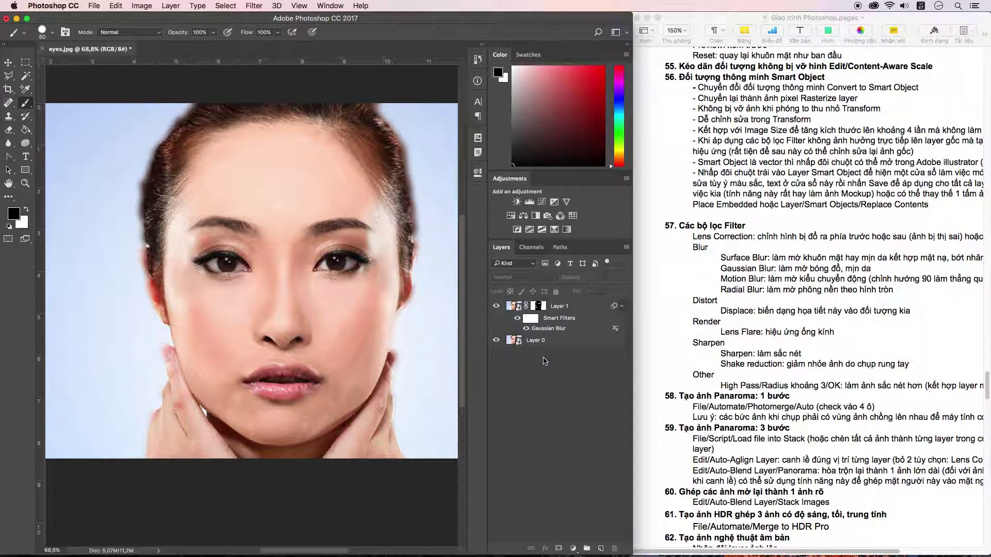
{"action": "left_click", "coordinate": [562, 305]}
{"action": "key", "text": "Delete"}
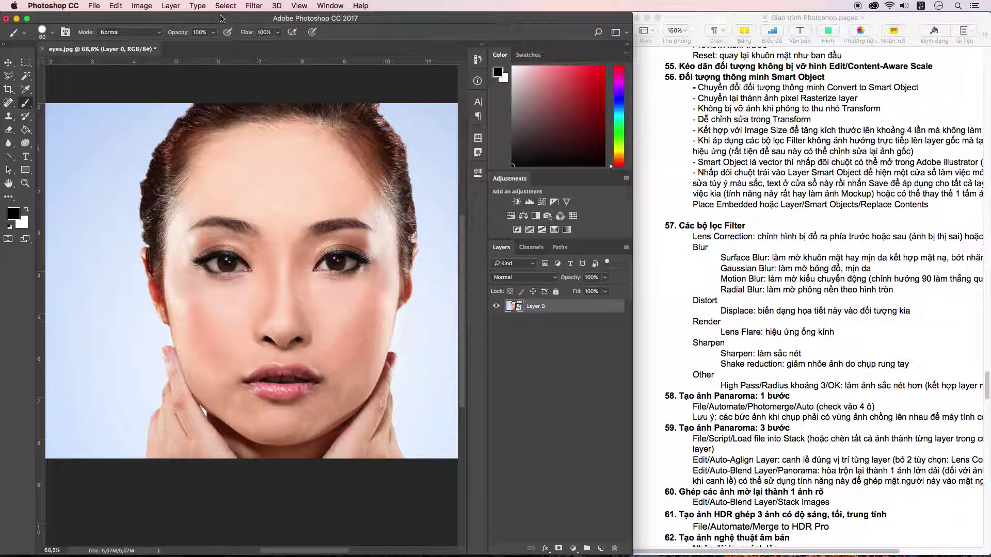
{"action": "left_click", "coordinate": [253, 6]}
{"action": "mouse_move", "coordinate": [301, 129]}
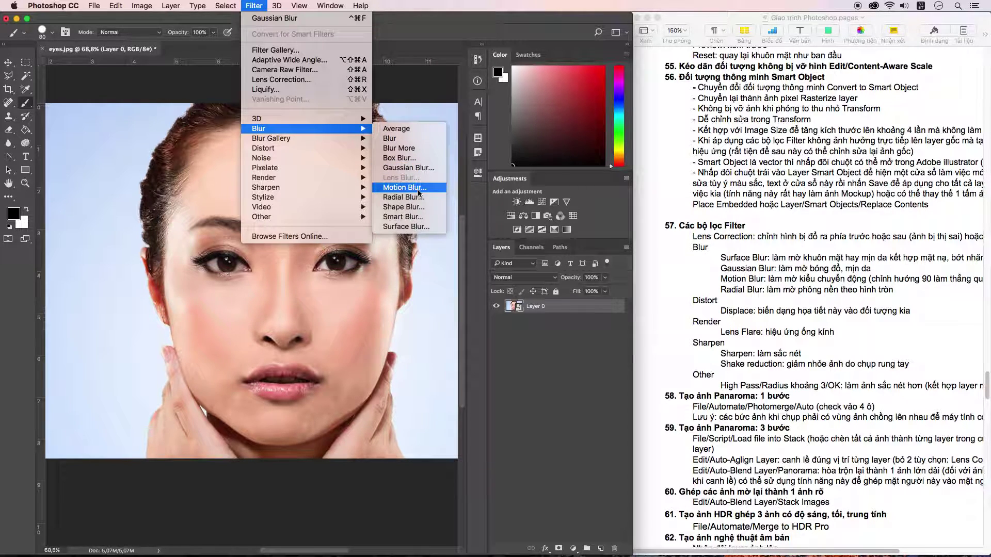
{"action": "left_click", "coordinate": [406, 189]}
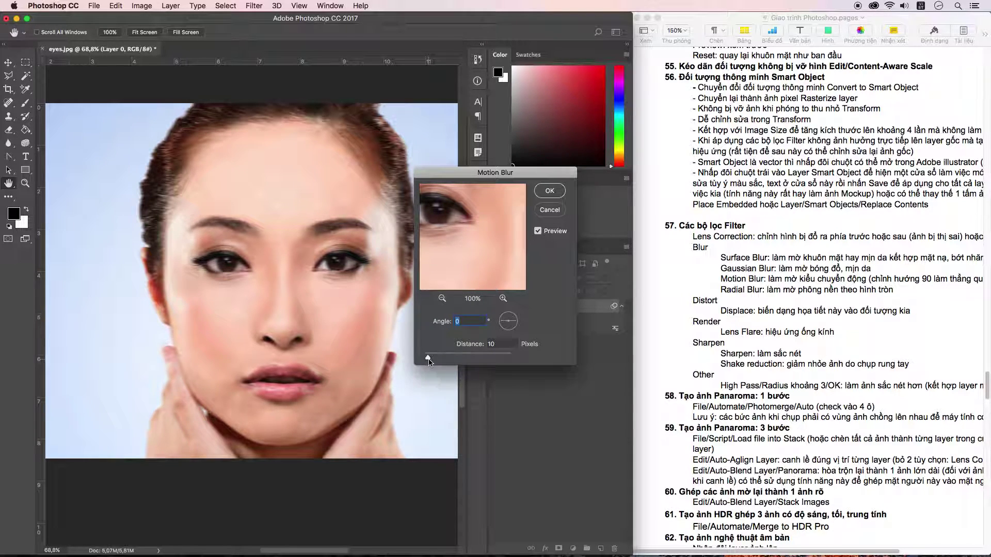
{"action": "left_click_drag", "start_coordinate": [428, 358], "coordinate": [433, 358]}
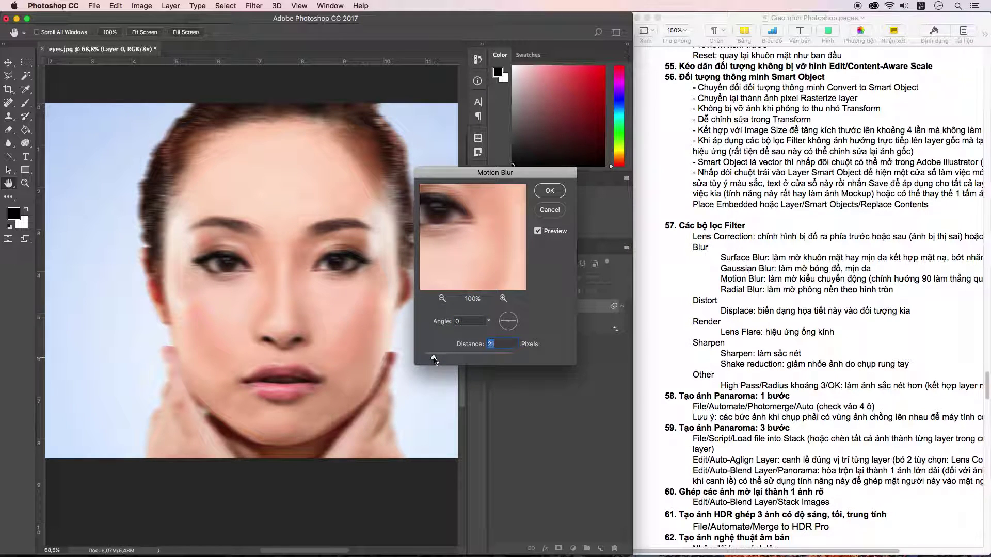
{"action": "left_click_drag", "start_coordinate": [434, 359], "coordinate": [436, 358]}
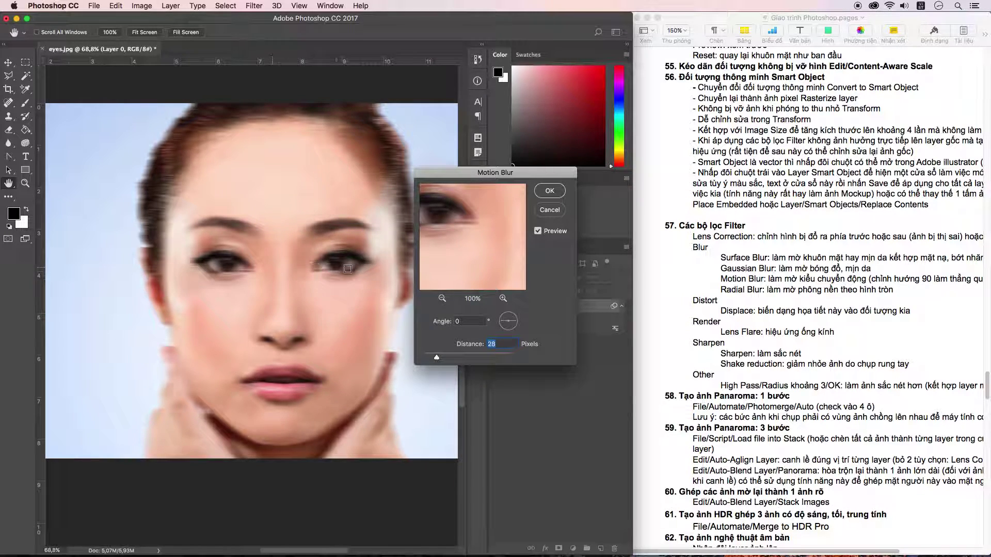
{"action": "left_click_drag", "start_coordinate": [437, 358], "coordinate": [433, 359]}
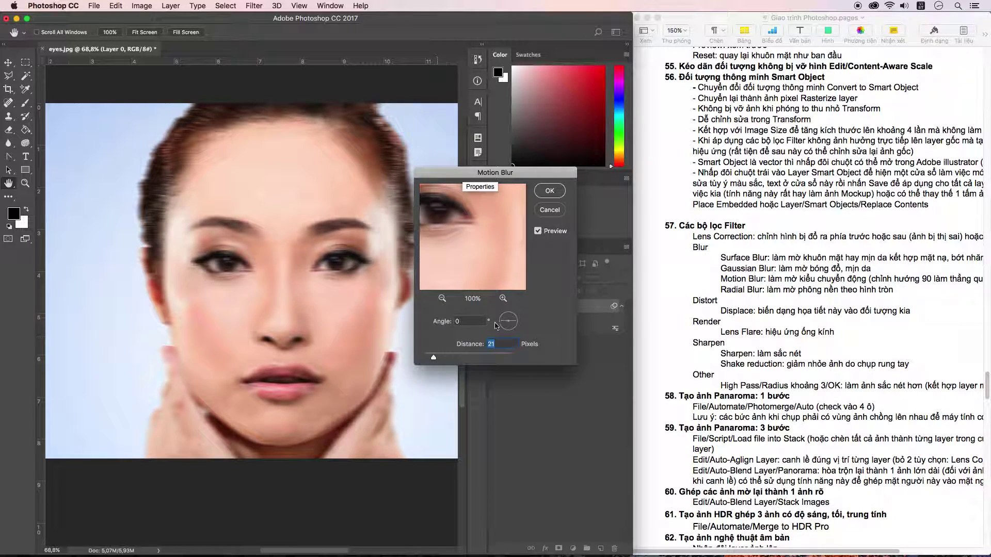
{"action": "left_click", "coordinate": [509, 324]}
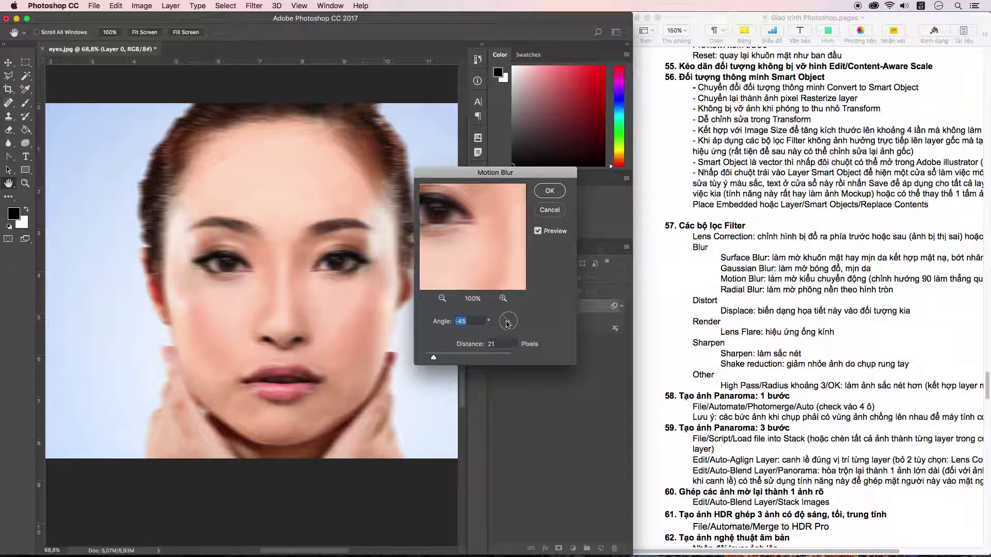
{"action": "left_click_drag", "start_coordinate": [508, 323], "coordinate": [515, 326]}
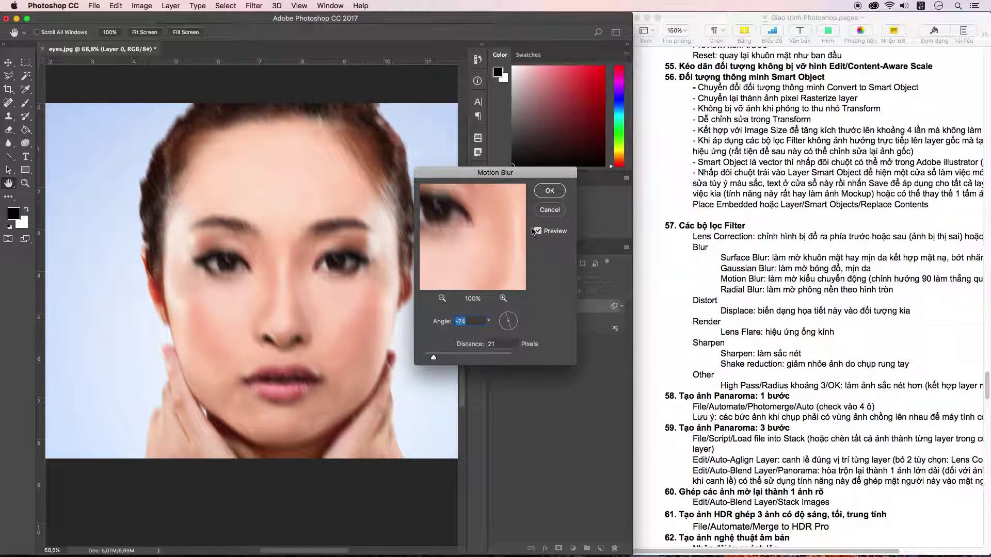
{"action": "left_click", "coordinate": [549, 210]}
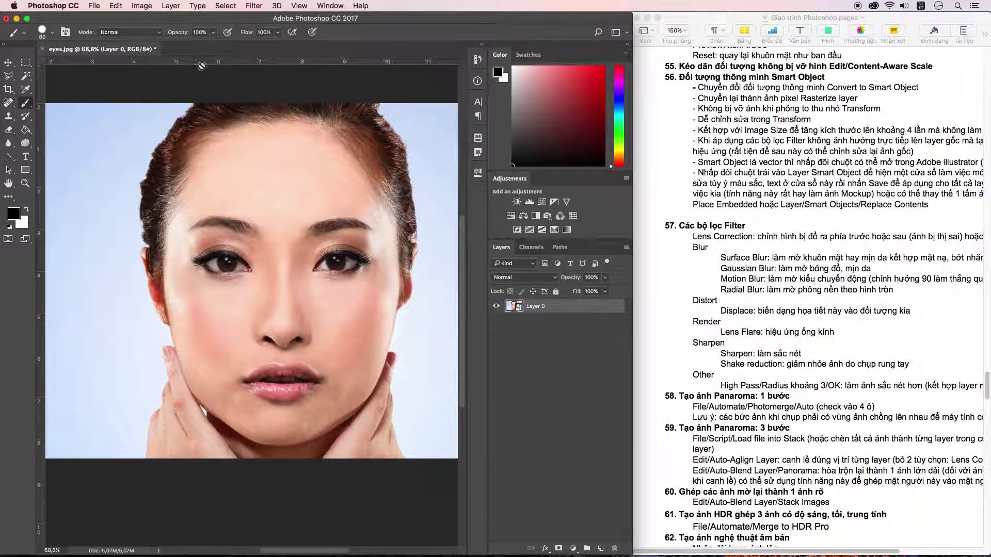
Step: Apply Filter > Blur > Radial Blur with the Zoom method at Amount 15
{"action": "left_click", "coordinate": [254, 5]}
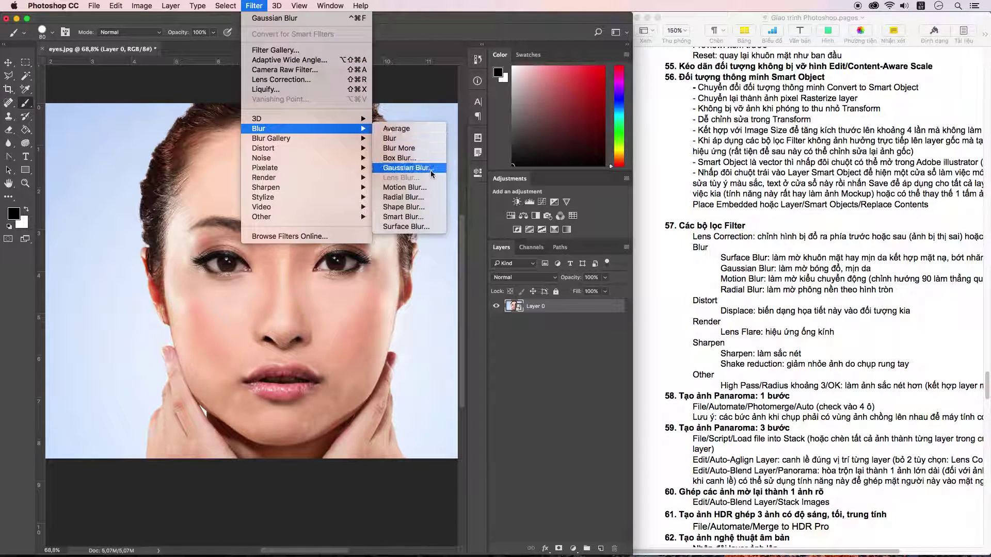
{"action": "mouse_move", "coordinate": [302, 129]}
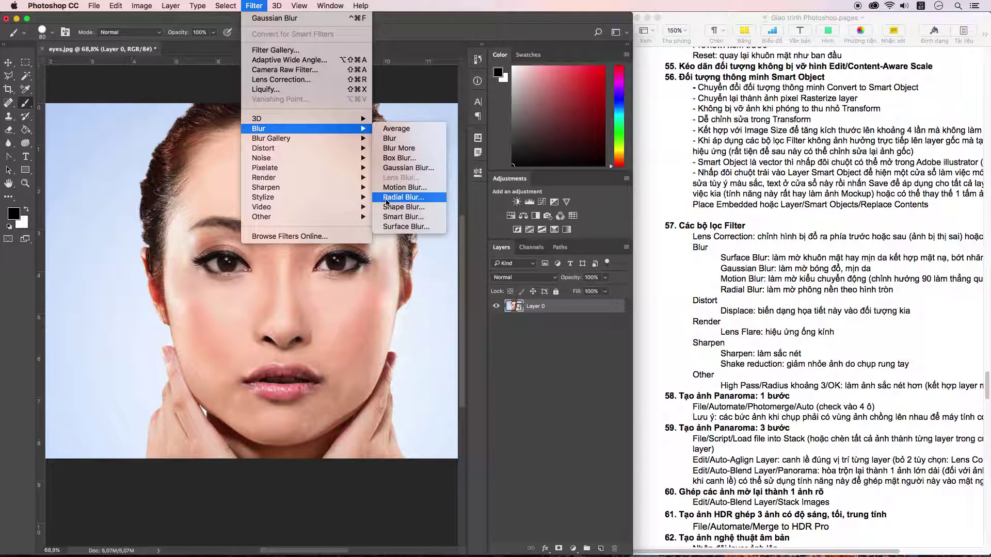
{"action": "left_click", "coordinate": [400, 197]}
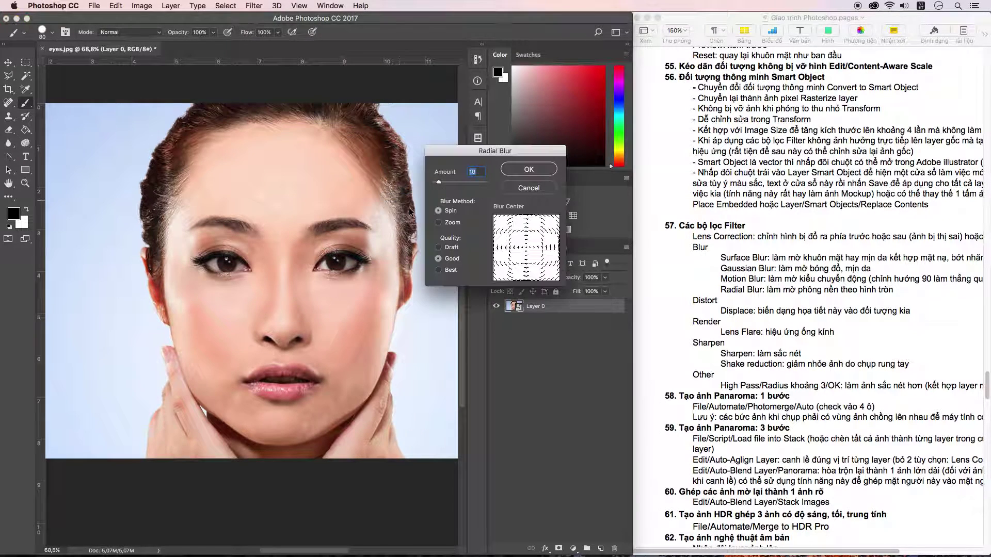
{"action": "left_click_drag", "start_coordinate": [474, 153], "coordinate": [474, 184]}
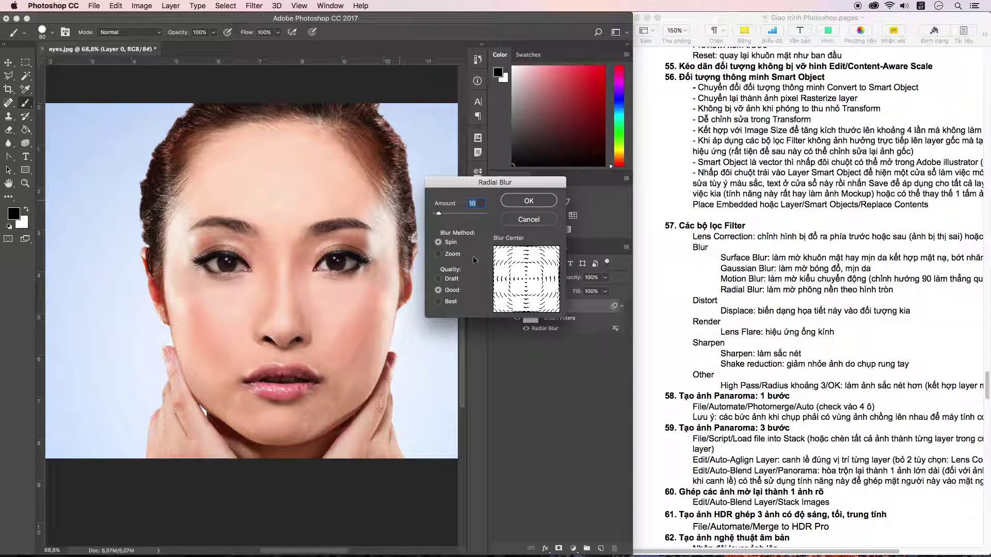
{"action": "left_click", "coordinate": [438, 254]}
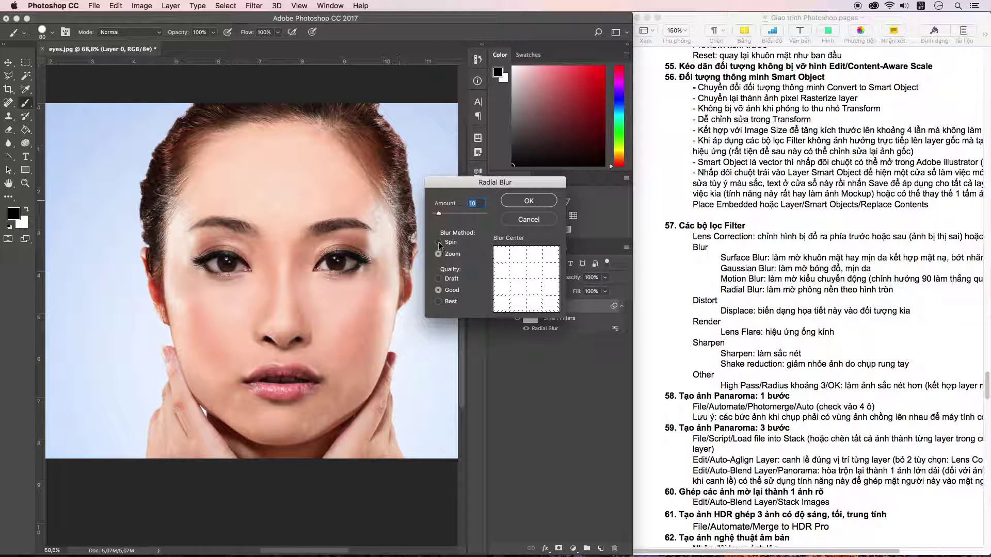
{"action": "left_click", "coordinate": [438, 242]}
{"action": "left_click_drag", "start_coordinate": [439, 214], "coordinate": [438, 213]}
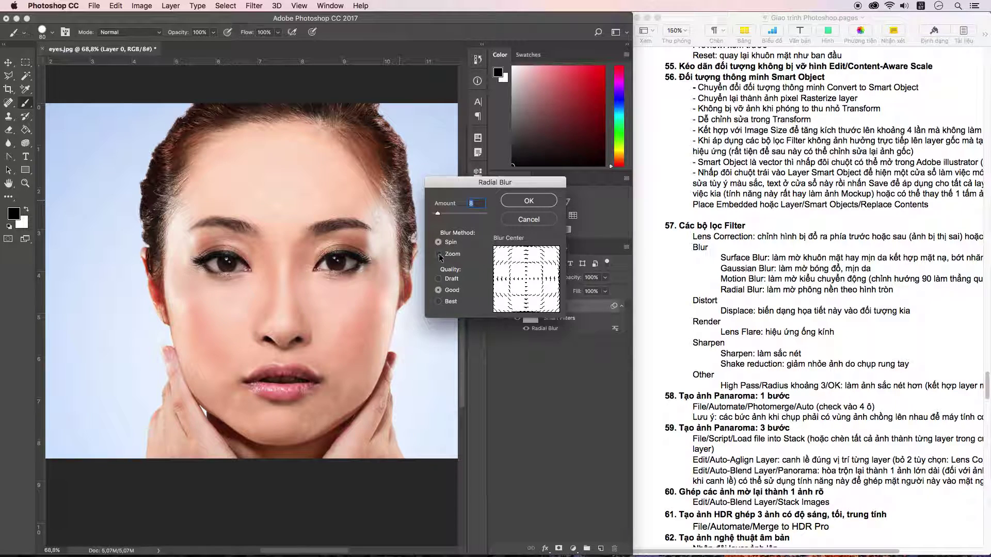
{"action": "left_click", "coordinate": [438, 253]}
{"action": "left_click", "coordinate": [438, 242]}
{"action": "left_click", "coordinate": [438, 254]}
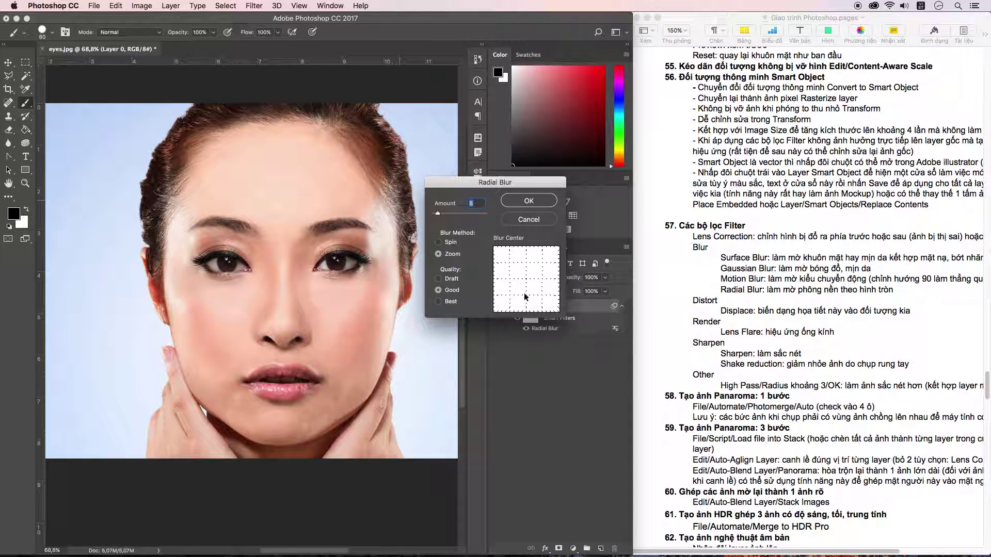
{"action": "left_click_drag", "start_coordinate": [438, 213], "coordinate": [441, 214]}
{"action": "left_click", "coordinate": [529, 201]}
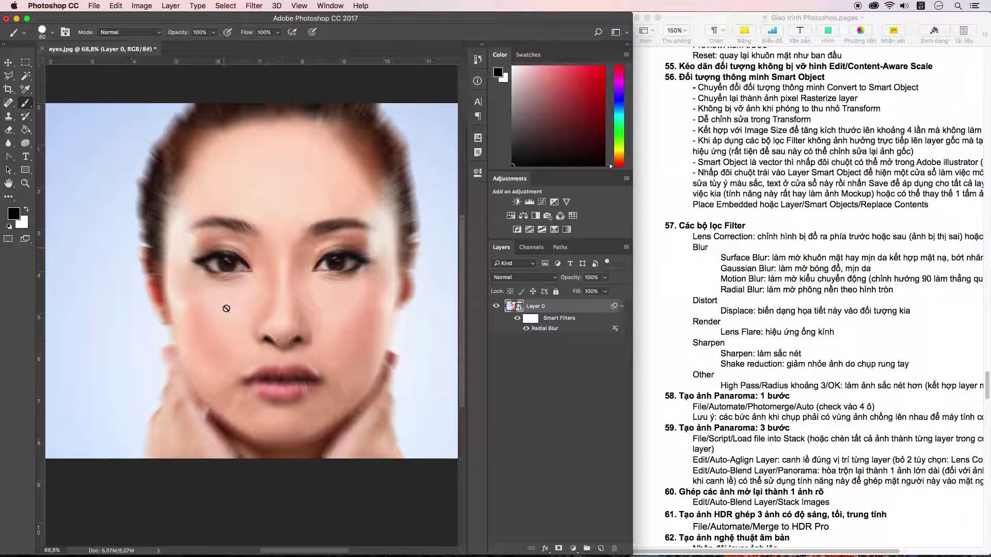
Step: Clear all smart filters from Layer 0, removing the Radial Blur
{"action": "left_click", "coordinate": [257, 6]}
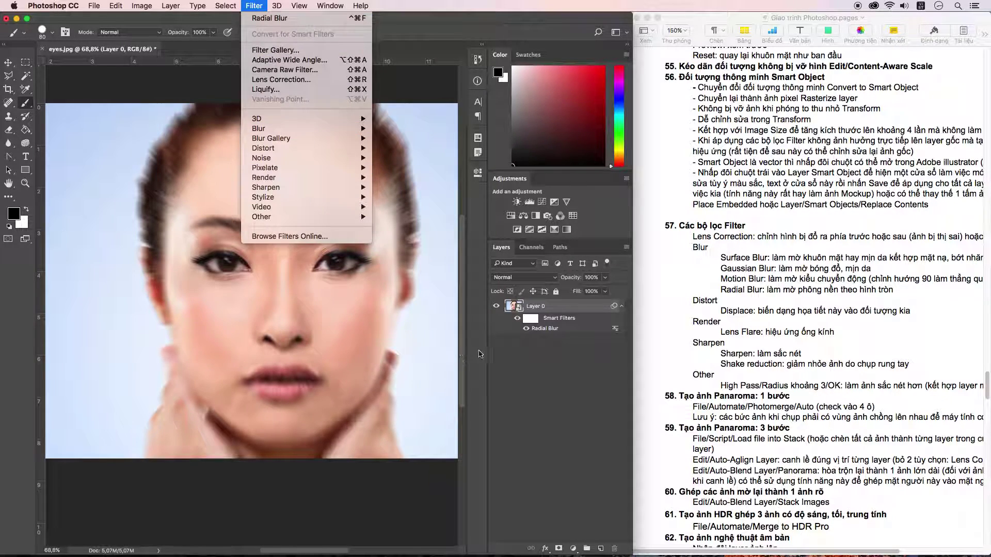
{"action": "key", "text": "Escape"}
{"action": "left_click", "coordinate": [478, 59]}
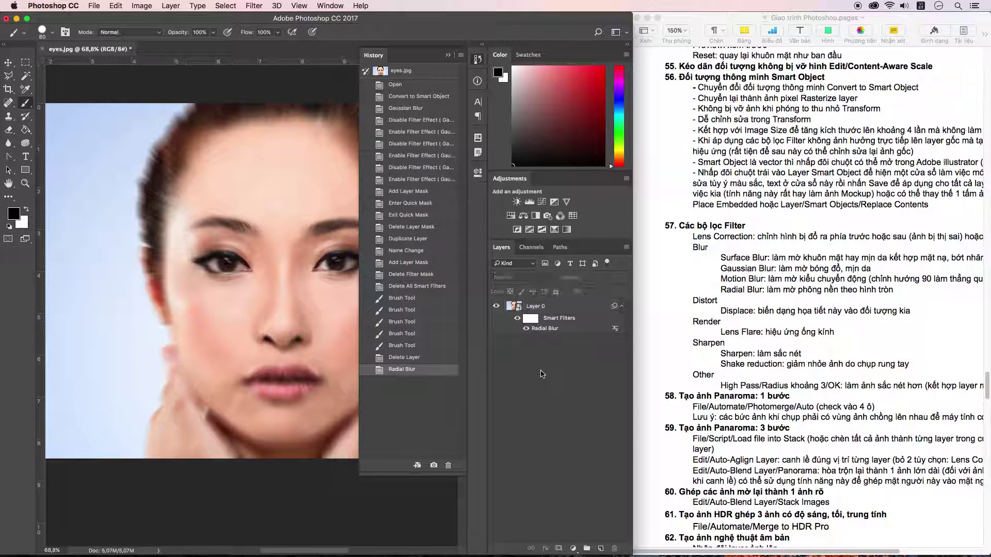
{"action": "left_click", "coordinate": [448, 55]}
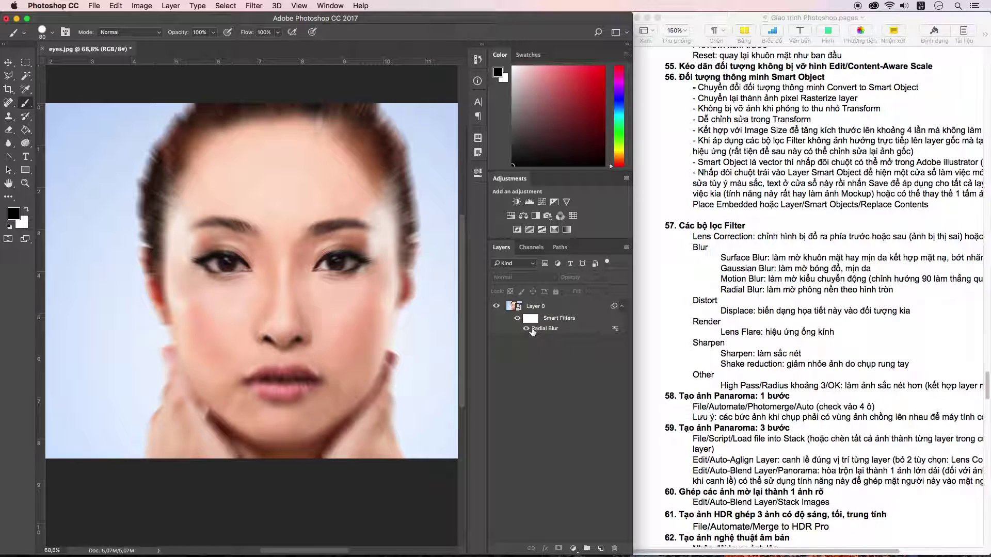
{"action": "left_click", "coordinate": [556, 322]}
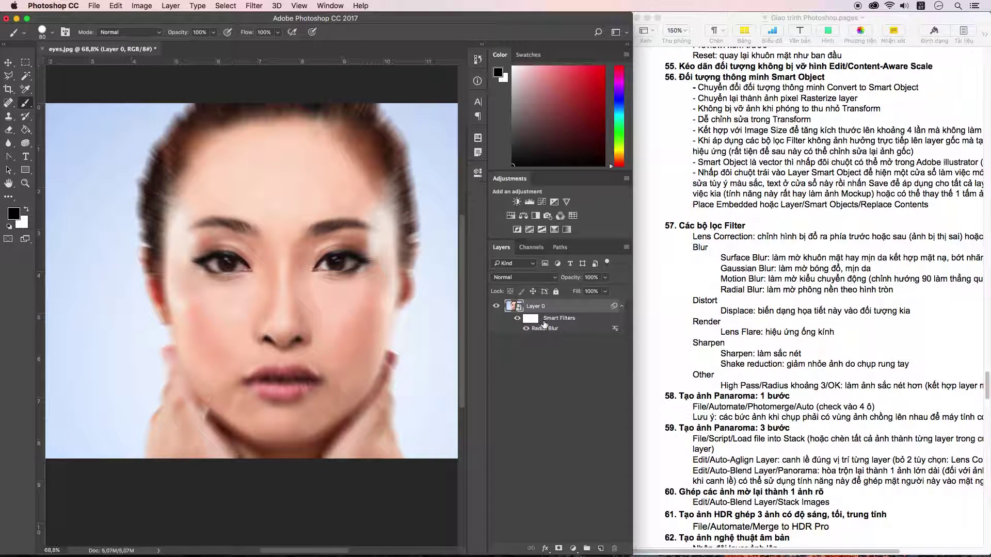
{"action": "right_click", "coordinate": [546, 319]}
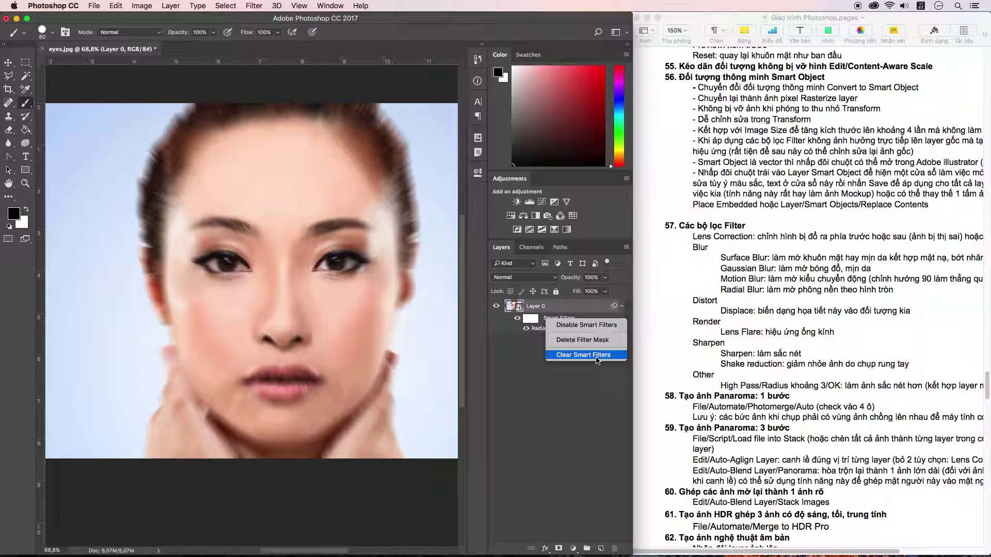
{"action": "left_click", "coordinate": [579, 356]}
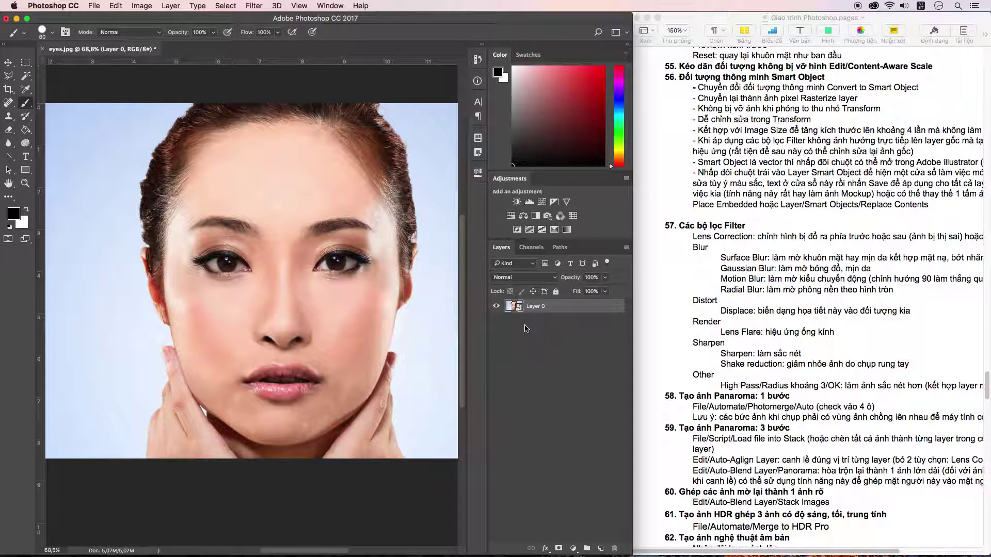
Step: Preview a Twirl distortion at angle 25, cancel it, and return to the Filter menu for Noise
{"action": "left_click", "coordinate": [253, 6]}
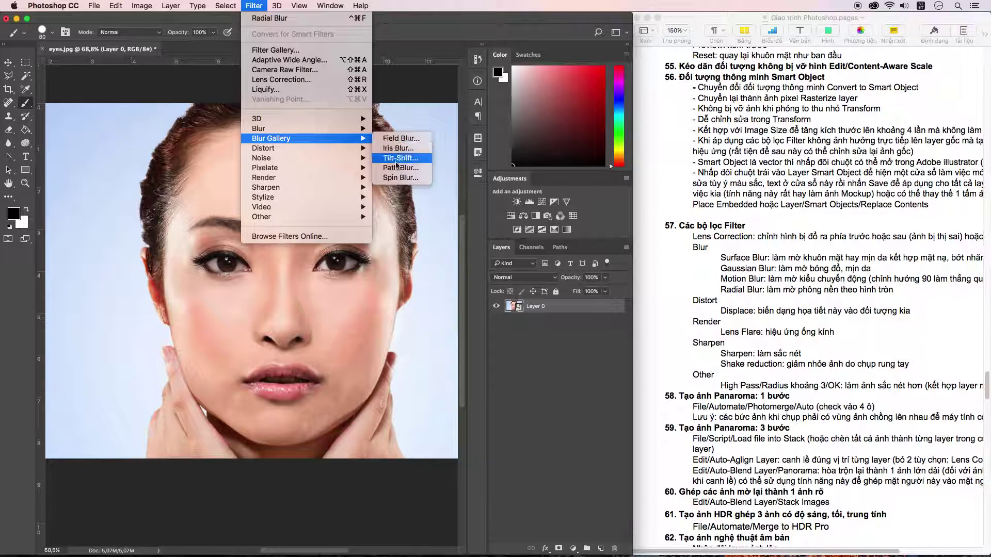
{"action": "mouse_move", "coordinate": [263, 148]}
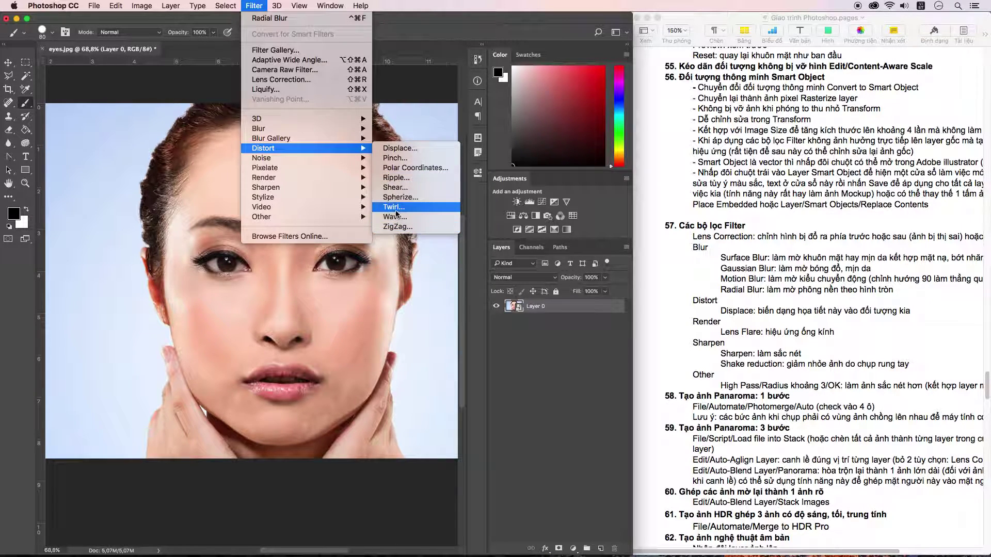
{"action": "left_click", "coordinate": [396, 207]}
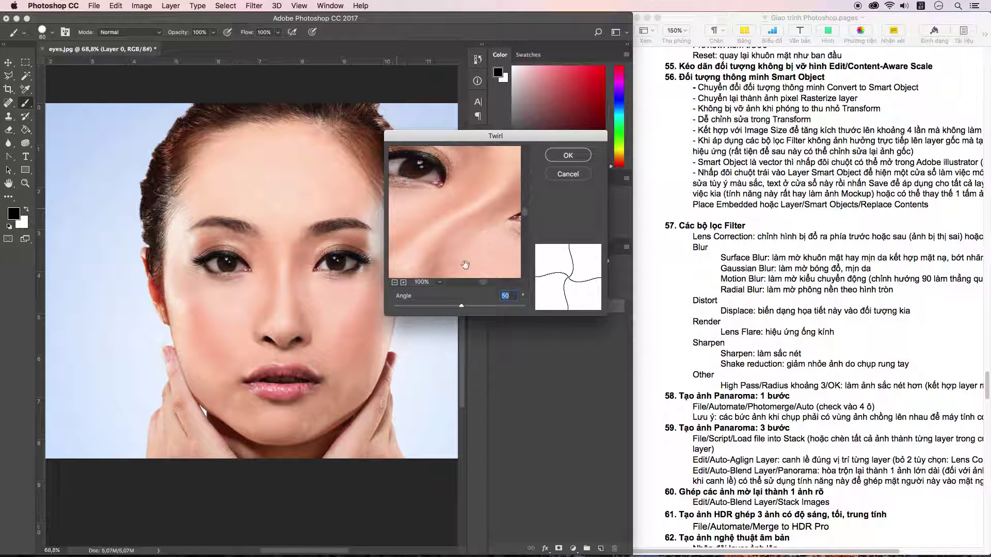
{"action": "left_click", "coordinate": [395, 282]}
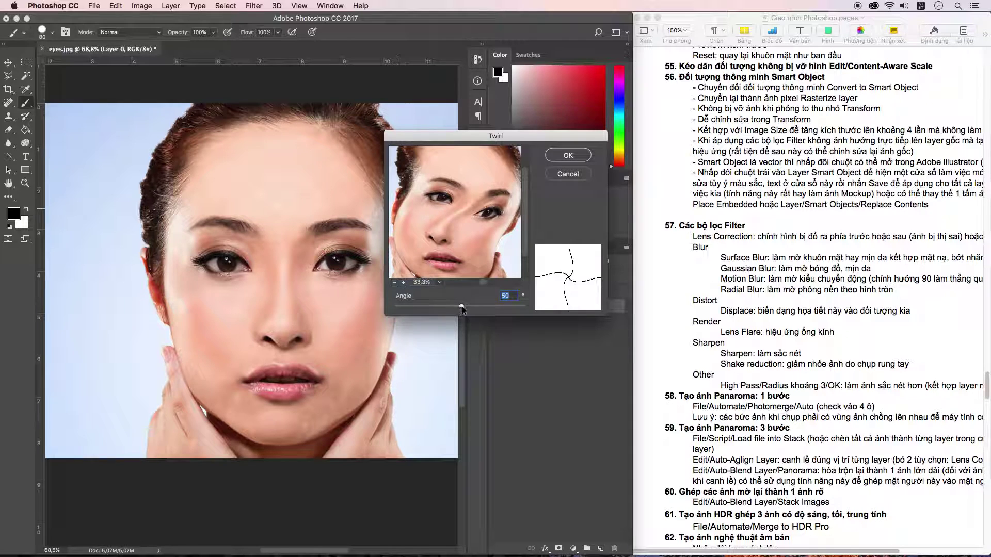
{"action": "left_click", "coordinate": [403, 282]}
{"action": "left_click", "coordinate": [395, 283]}
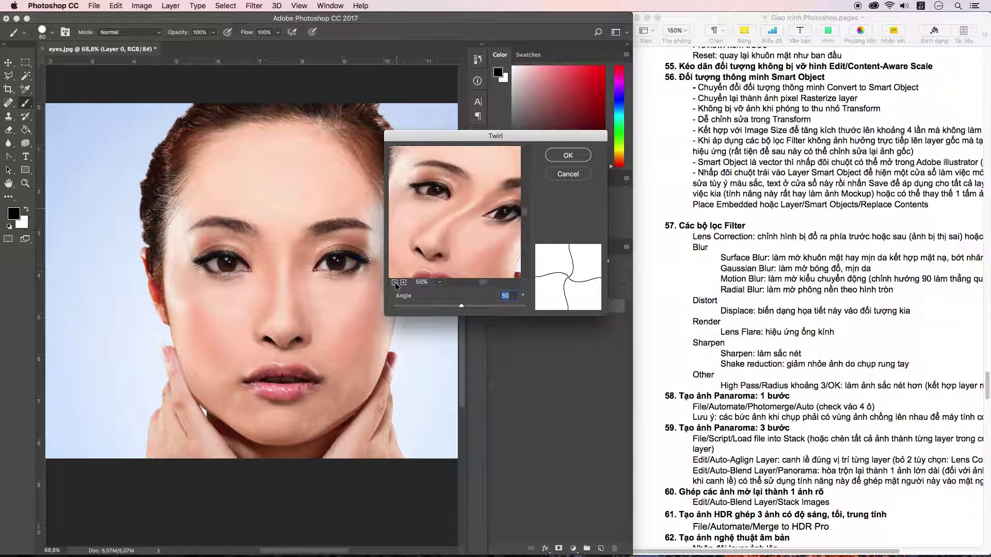
{"action": "mouse_move", "coordinate": [462, 306]}
{"action": "left_mouse_down"}
{"action": "mouse_move", "coordinate": [487, 304]}
{"action": "mouse_move", "coordinate": [456, 305]}
{"action": "mouse_move", "coordinate": [468, 305]}
{"action": "left_mouse_up"}
{"action": "left_click", "coordinate": [567, 174]}
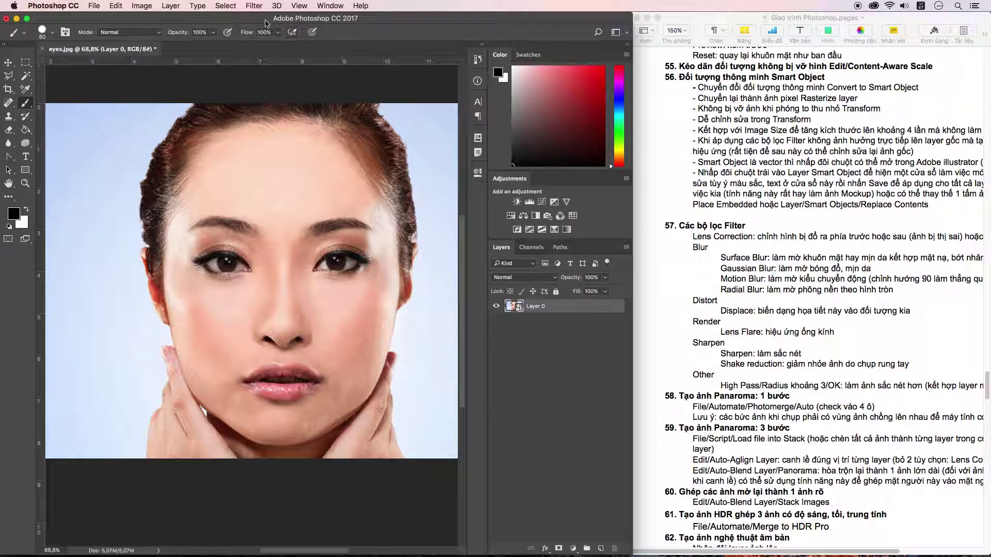
{"action": "left_click", "coordinate": [254, 6]}
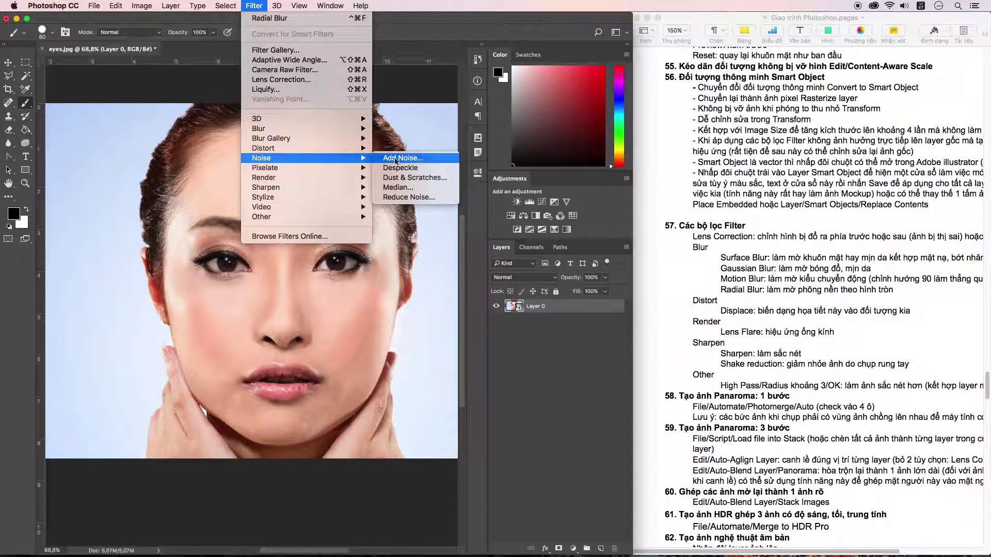
Step: Preview Add Noise at amount 40, Gaussian, cancel it, and return to the Filter menu for Render
{"action": "left_click", "coordinate": [396, 161]}
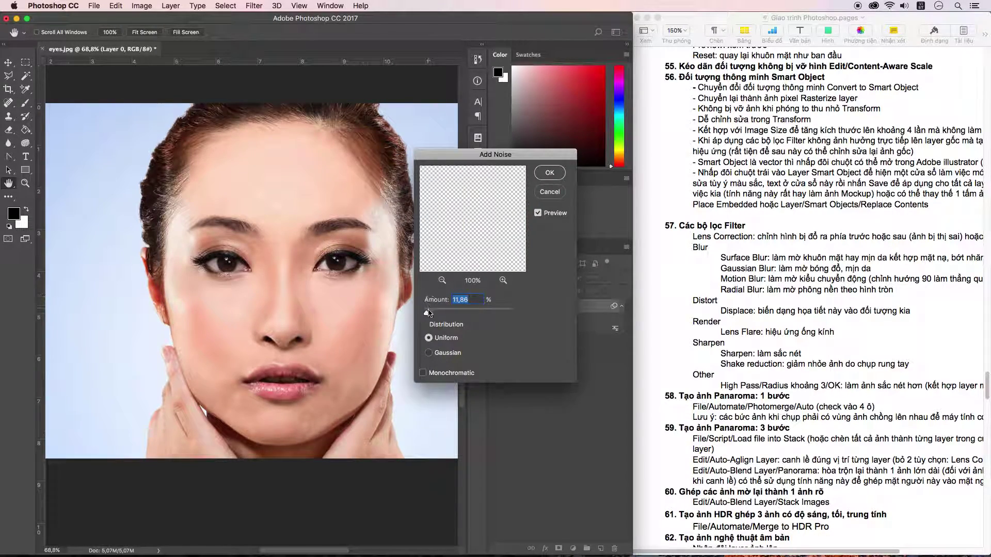
{"action": "mouse_move", "coordinate": [428, 313]}
{"action": "left_mouse_down"}
{"action": "mouse_move", "coordinate": [442, 313]}
{"action": "mouse_move", "coordinate": [431, 314]}
{"action": "left_mouse_up"}
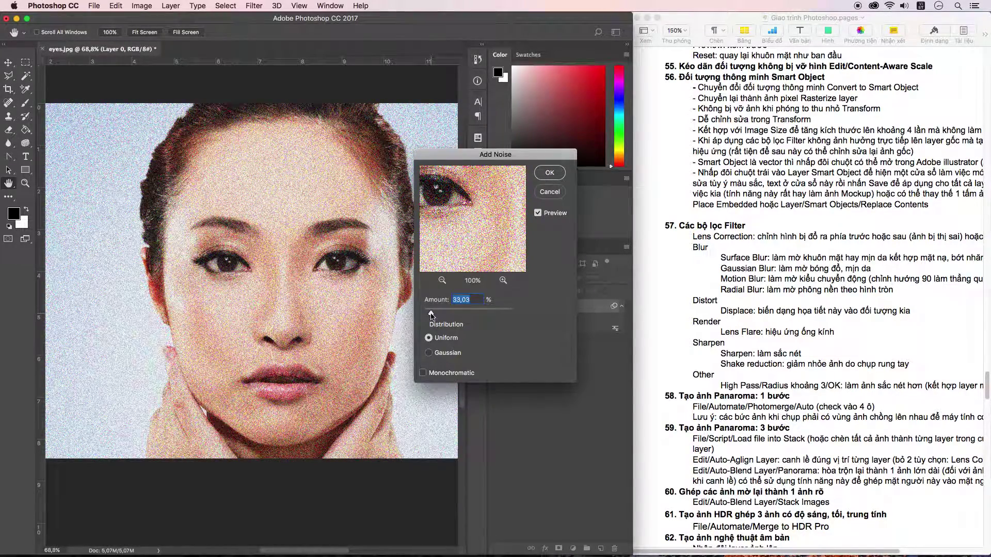
{"action": "left_click", "coordinate": [430, 354]}
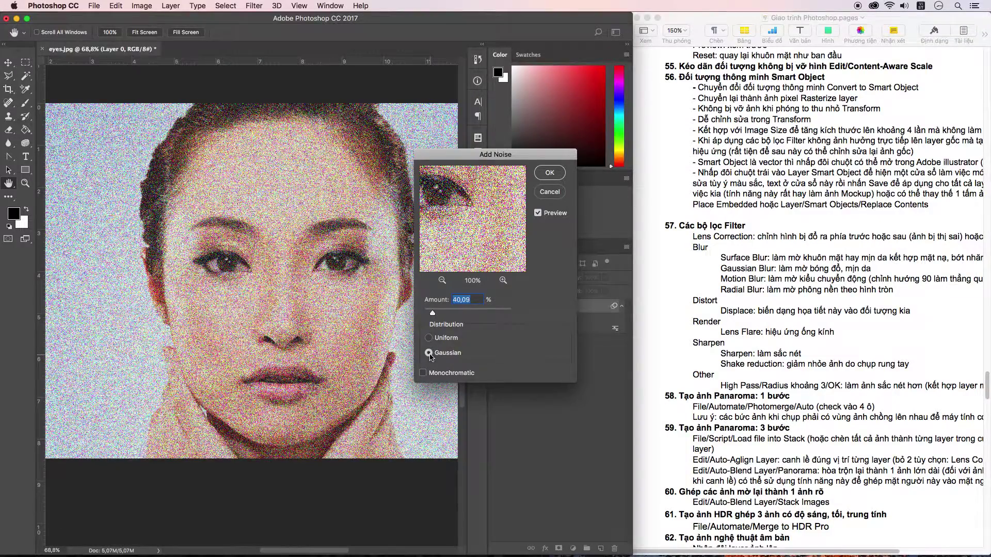
{"action": "left_click", "coordinate": [548, 193]}
{"action": "left_click", "coordinate": [254, 6]}
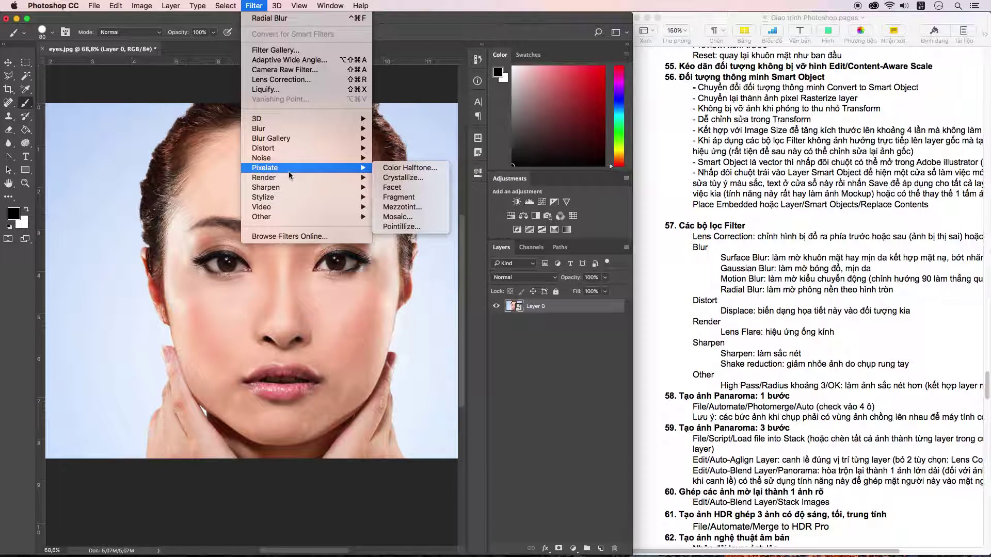
{"action": "mouse_move", "coordinate": [278, 177]}
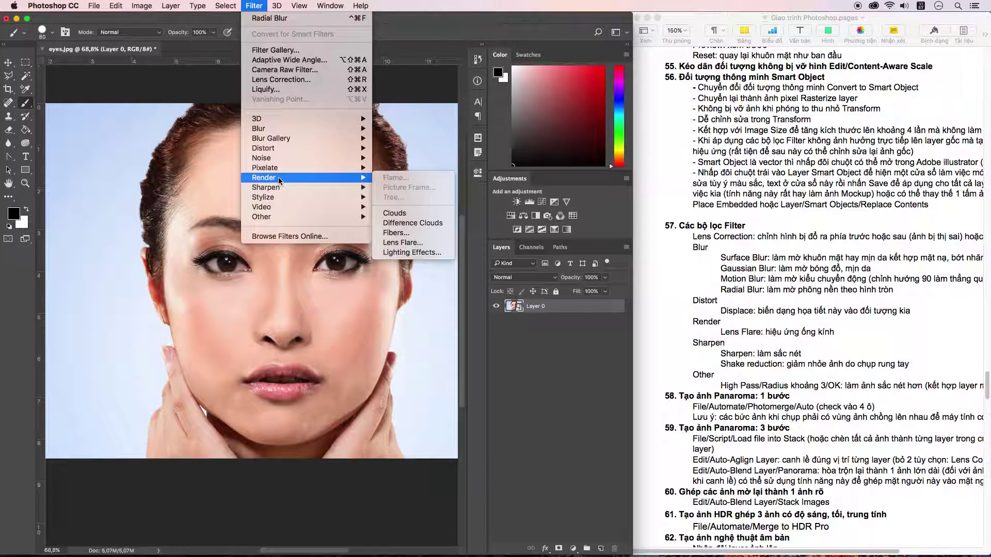
Step: Add a 50-300mm Zoom Lens Flare at 129% brightness centred on the upper-left hairline
{"action": "left_click", "coordinate": [415, 247]}
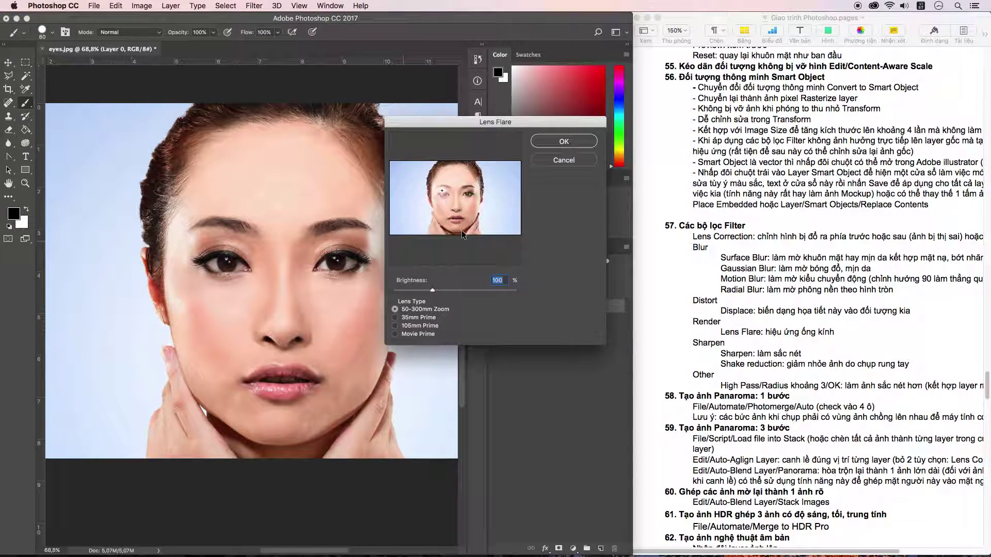
{"action": "left_click_drag", "start_coordinate": [456, 200], "coordinate": [433, 180]}
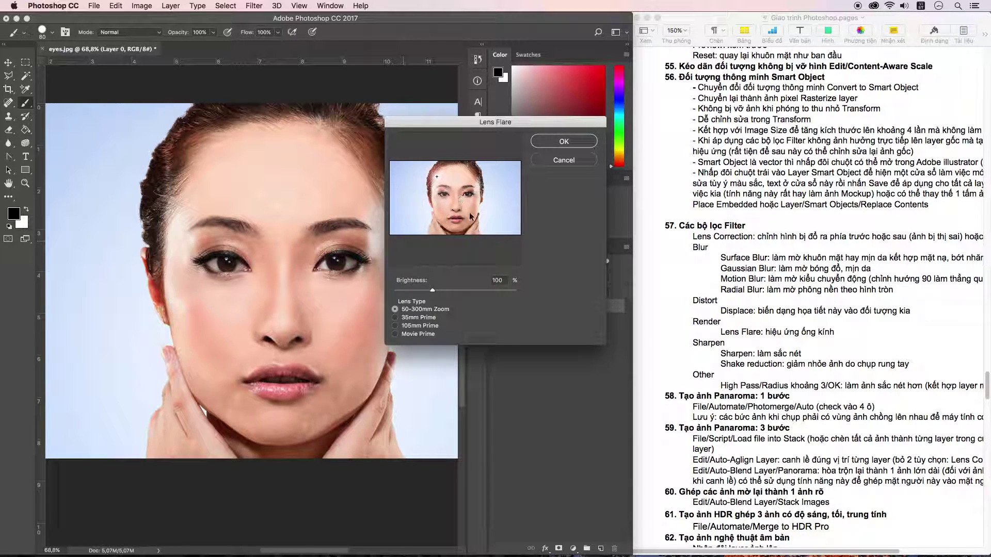
{"action": "left_click", "coordinate": [467, 216]}
{"action": "left_click", "coordinate": [440, 181]}
{"action": "left_click", "coordinate": [395, 334]}
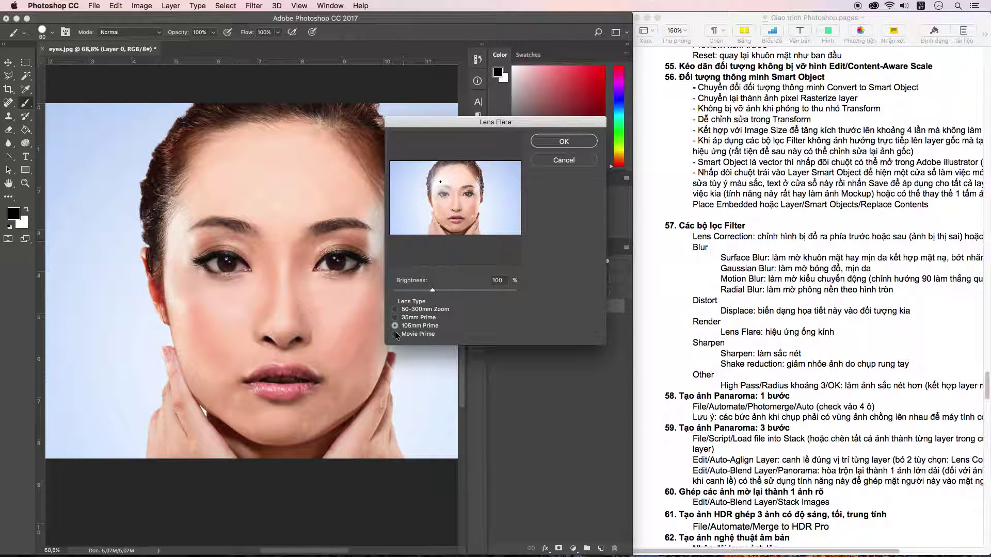
{"action": "left_click", "coordinate": [395, 325]}
{"action": "left_click", "coordinate": [395, 318]}
{"action": "left_click", "coordinate": [395, 309]}
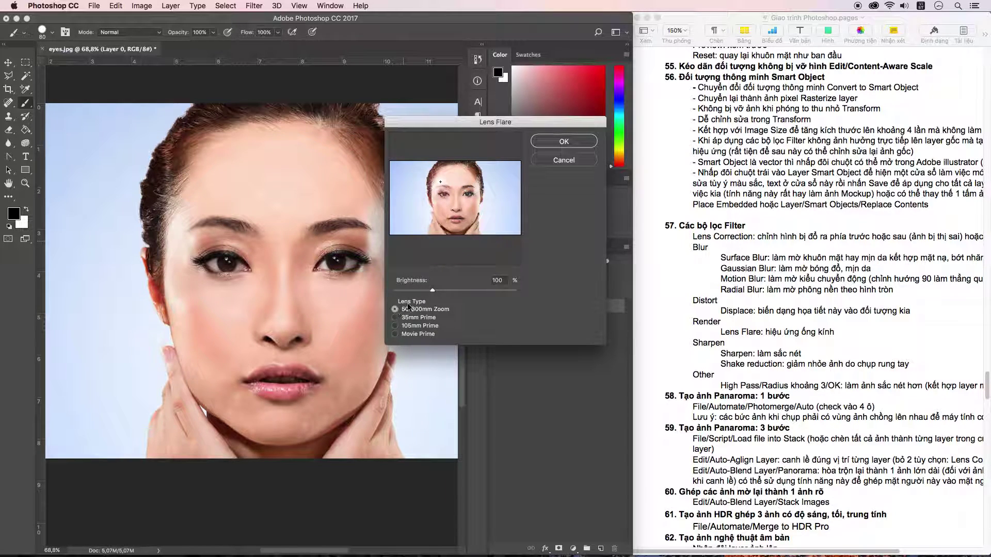
{"action": "left_click_drag", "start_coordinate": [433, 290], "coordinate": [444, 291]}
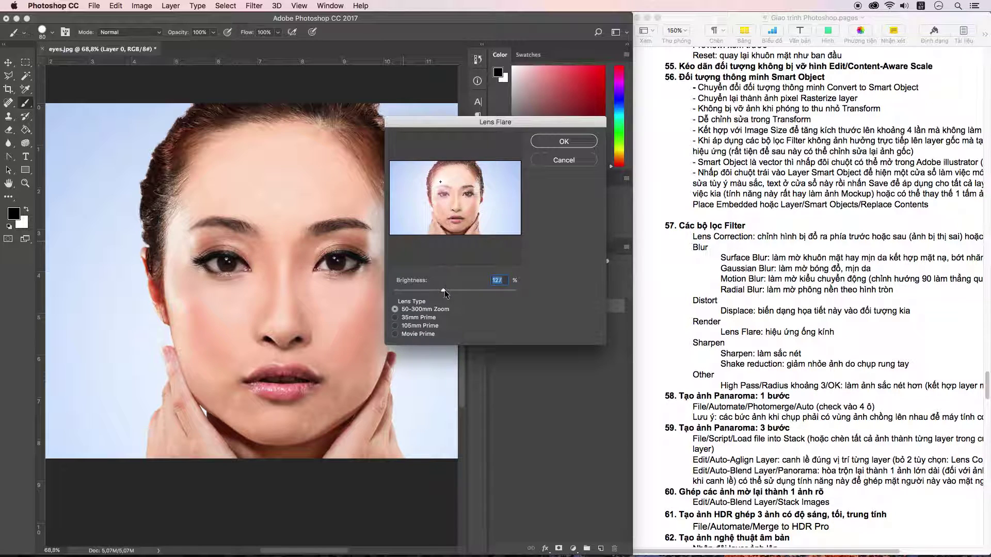
{"action": "mouse_move", "coordinate": [440, 181]}
{"action": "left_mouse_down"}
{"action": "mouse_move", "coordinate": [424, 179]}
{"action": "mouse_move", "coordinate": [437, 178]}
{"action": "left_mouse_up"}
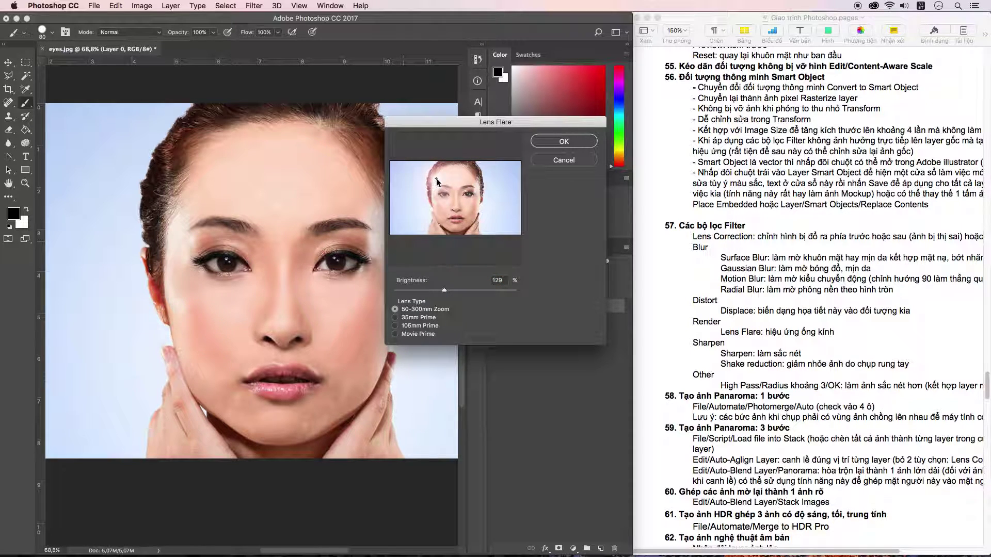
{"action": "left_click", "coordinate": [558, 145]}
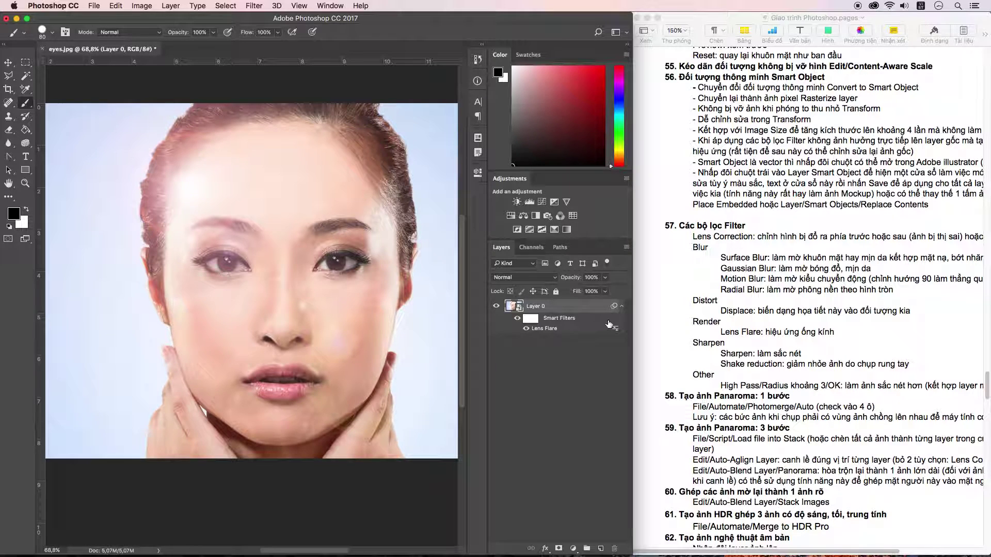
Step: Clear the Lens Flare smart filter from Layer 0, leaving the portrait unfiltered
{"action": "right_click", "coordinate": [554, 323]}
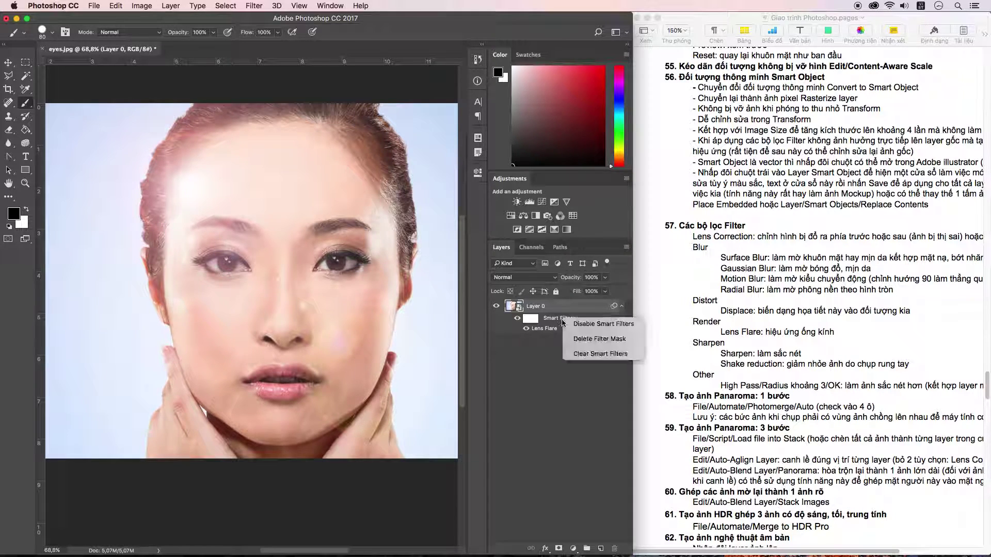
{"action": "left_click", "coordinate": [577, 339]}
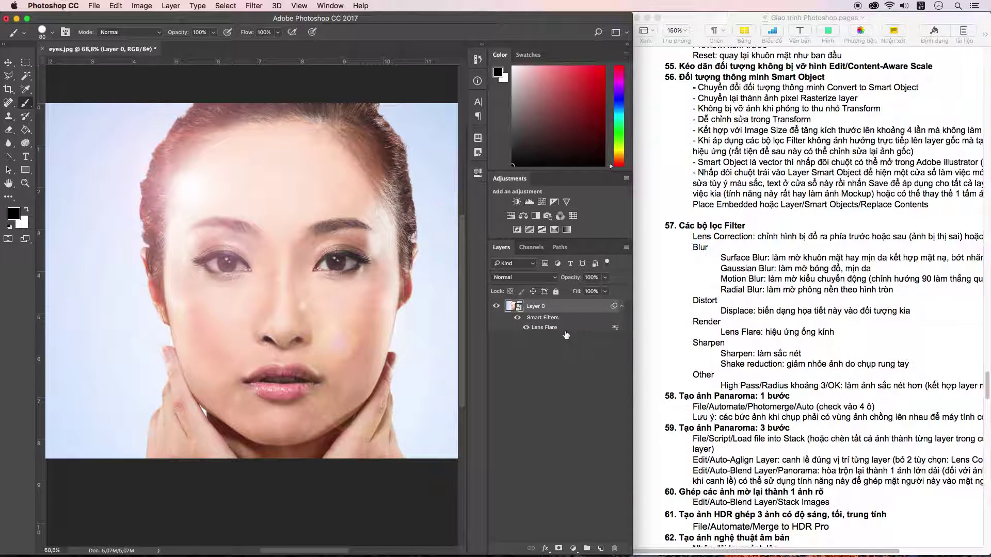
{"action": "right_click", "coordinate": [552, 323]}
{"action": "left_click", "coordinate": [594, 325]}
{"action": "right_click", "coordinate": [549, 320]}
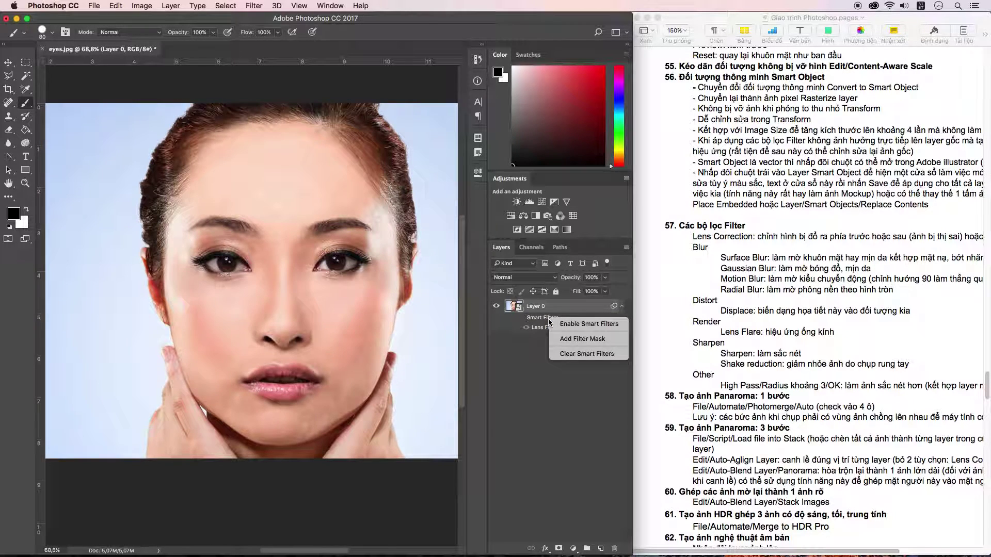
{"action": "left_click", "coordinate": [567, 359]}
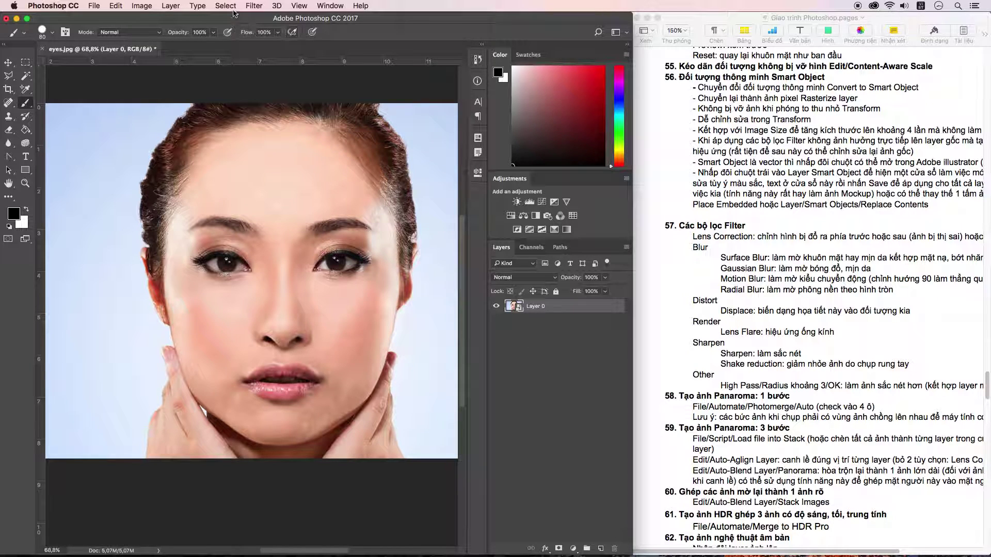
{"action": "left_click", "coordinate": [254, 5]}
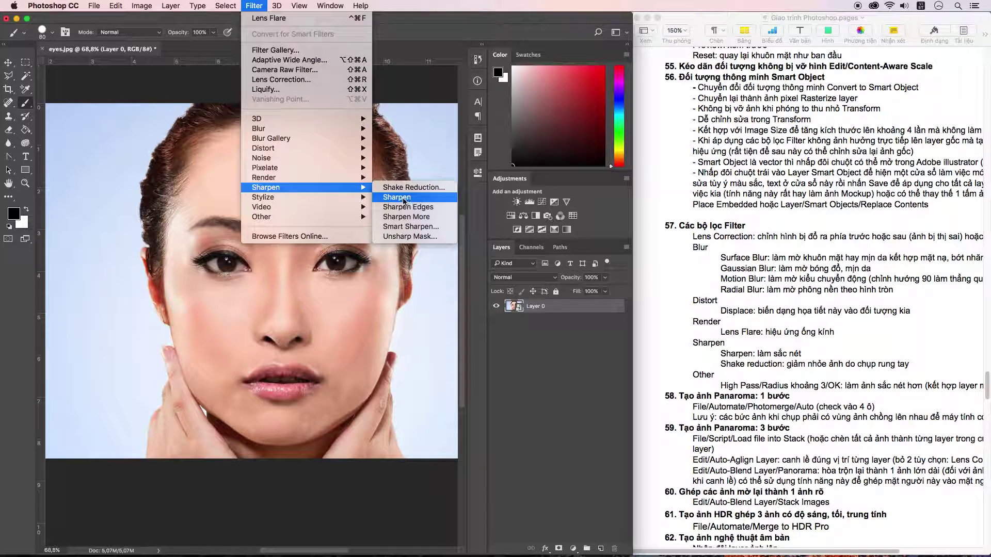
Step: Rasterize Layer 0 into an ordinary pixel layer
{"action": "left_click", "coordinate": [516, 352]}
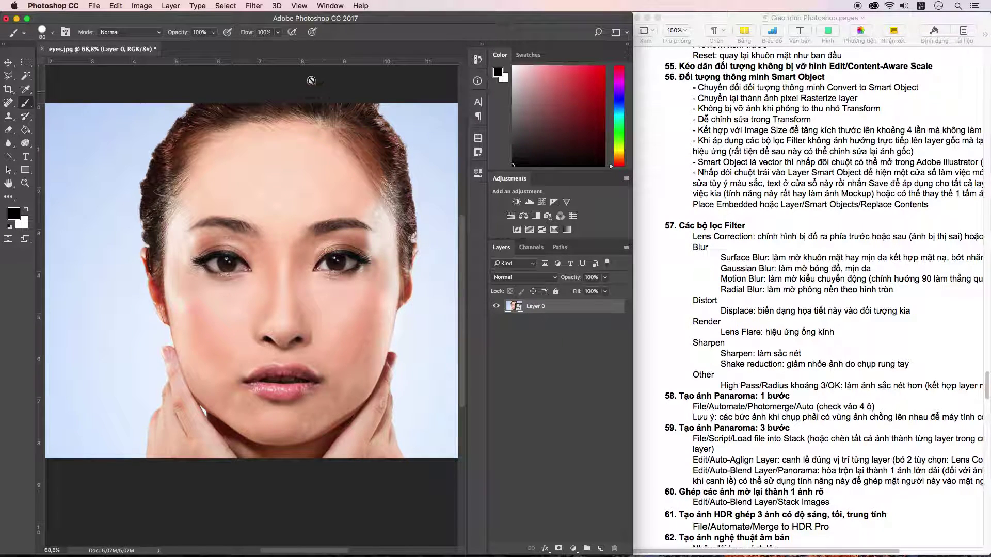
{"action": "right_click", "coordinate": [545, 307]}
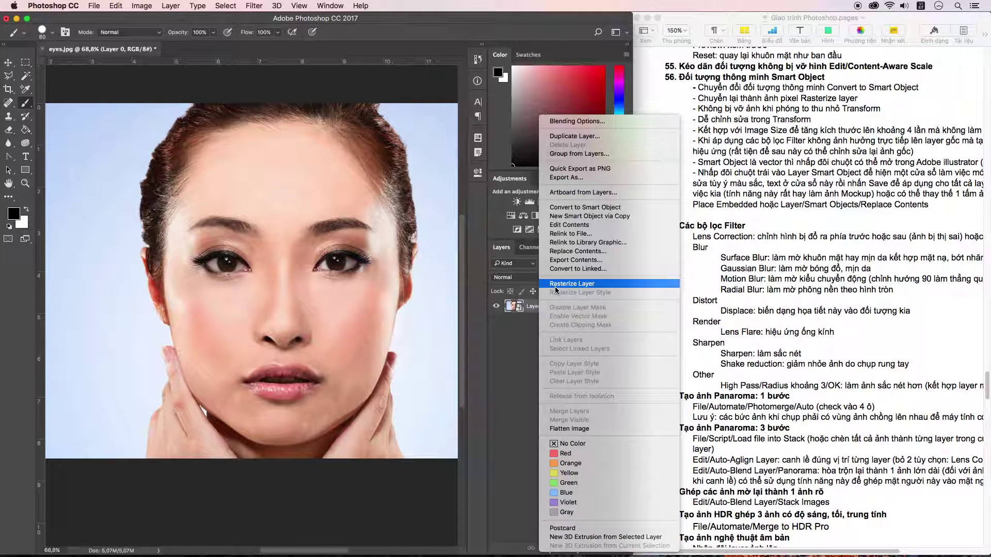
{"action": "left_click", "coordinate": [593, 284]}
Step: Apply a slight Gaussian Blur of about 1.6 pixels to the portrait
{"action": "left_click", "coordinate": [254, 6]}
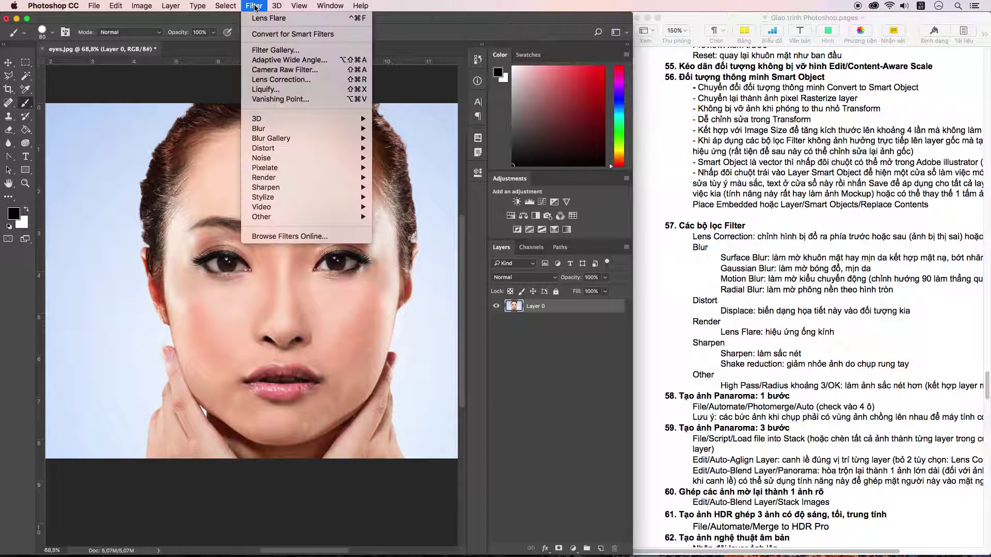
{"action": "mouse_move", "coordinate": [259, 128]}
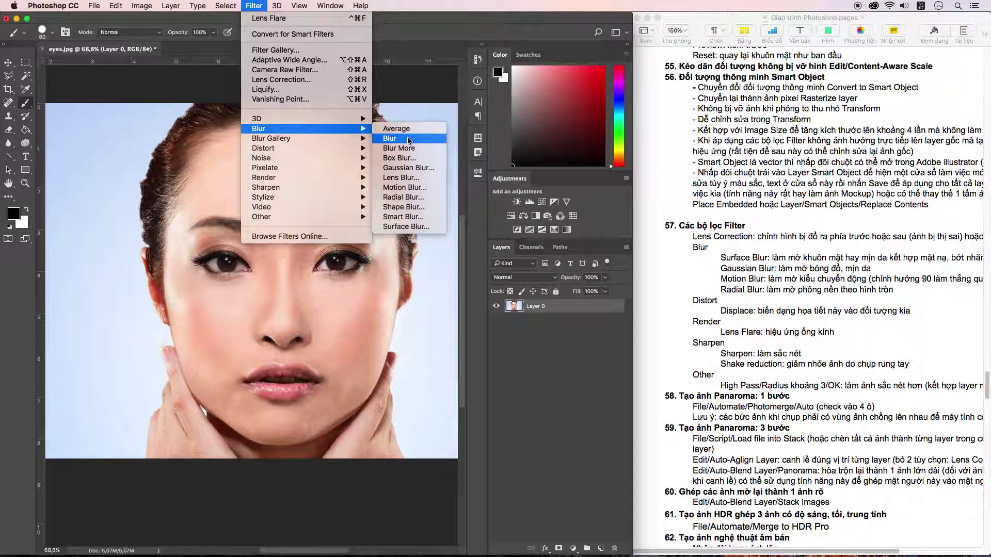
{"action": "left_click", "coordinate": [408, 139]}
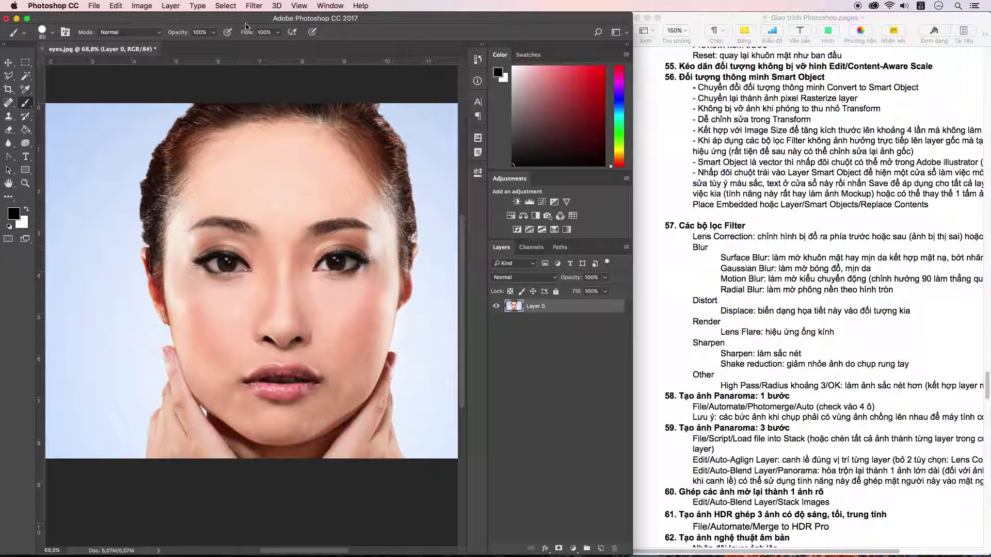
{"action": "left_click", "coordinate": [254, 5]}
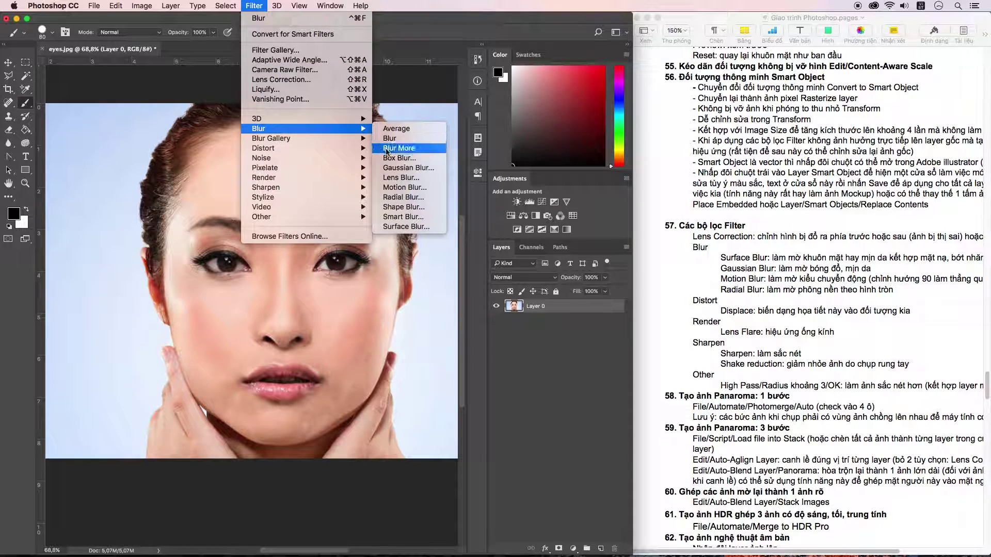
{"action": "left_click", "coordinate": [404, 169]}
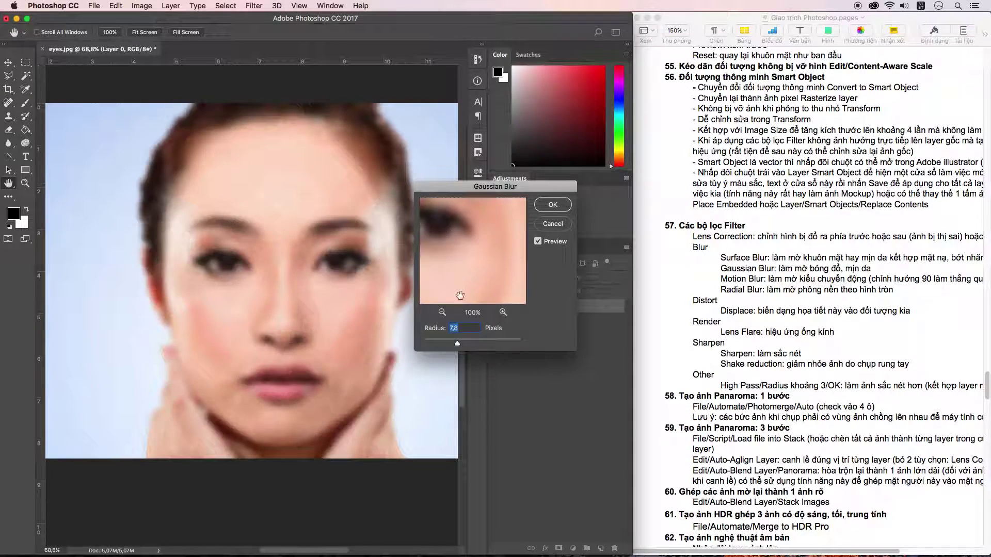
{"action": "left_click_drag", "start_coordinate": [453, 345], "coordinate": [425, 344]}
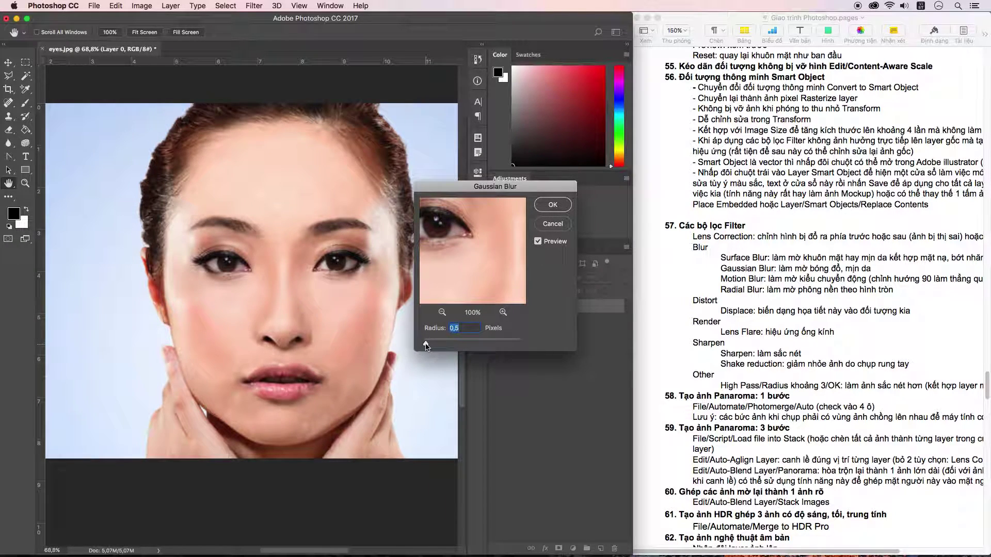
{"action": "left_click_drag", "start_coordinate": [429, 346], "coordinate": [432, 347]}
{"action": "left_click", "coordinate": [553, 205]}
Step: Duplicate Layer 0 with Ctrl+J so a Layer 0 copy sits above it
{"action": "key", "text": "b"}
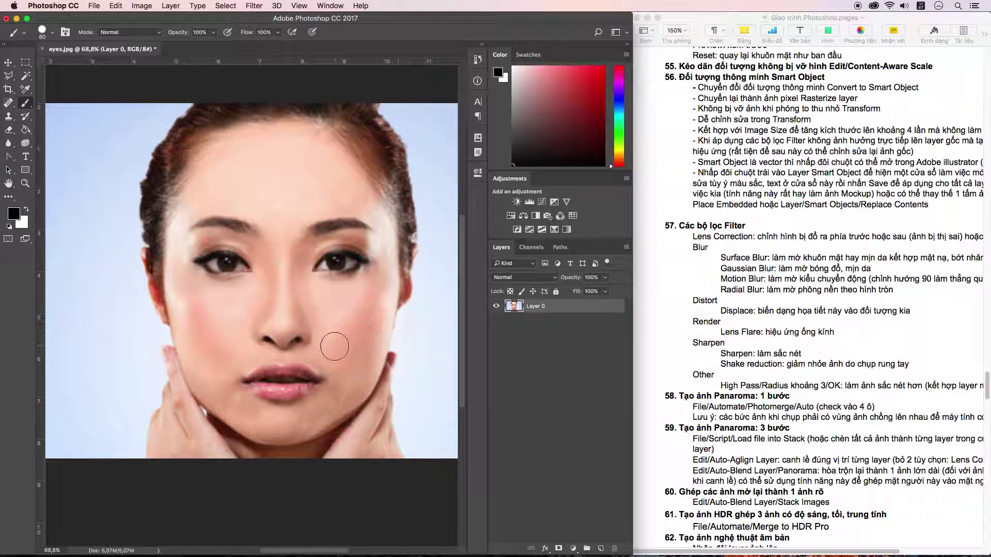
{"action": "scroll", "coordinate": [312, 262], "scroll_direction": "up", "scroll_amount": 2}
{"action": "scroll", "coordinate": [314, 262], "scroll_direction": "up", "scroll_amount": 3}
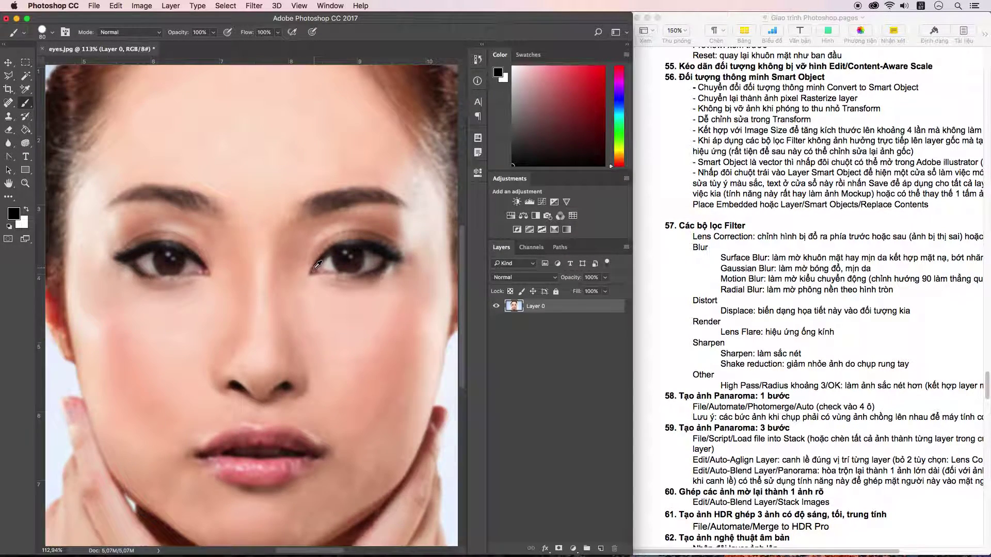
{"action": "scroll", "coordinate": [322, 264], "scroll_direction": "up", "scroll_amount": 3}
{"action": "scroll", "coordinate": [336, 265], "scroll_direction": "down", "scroll_amount": 2}
{"action": "scroll", "coordinate": [336, 265], "scroll_direction": "down", "scroll_amount": 2}
{"action": "scroll", "coordinate": [336, 266], "scroll_direction": "down", "scroll_amount": 2}
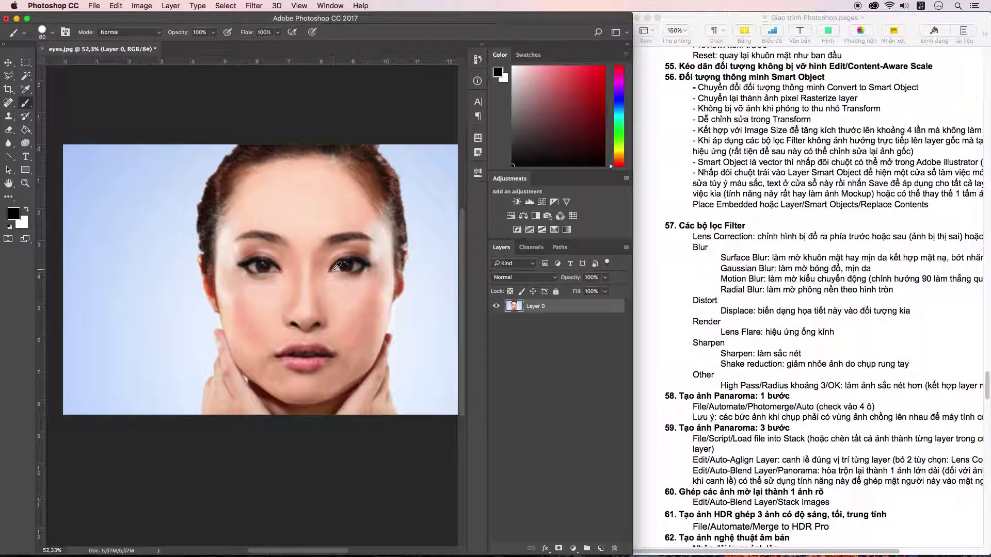
{"action": "scroll", "coordinate": [337, 266], "scroll_direction": "down", "scroll_amount": 1}
{"action": "scroll", "coordinate": [336, 265], "scroll_direction": "up", "scroll_amount": 2}
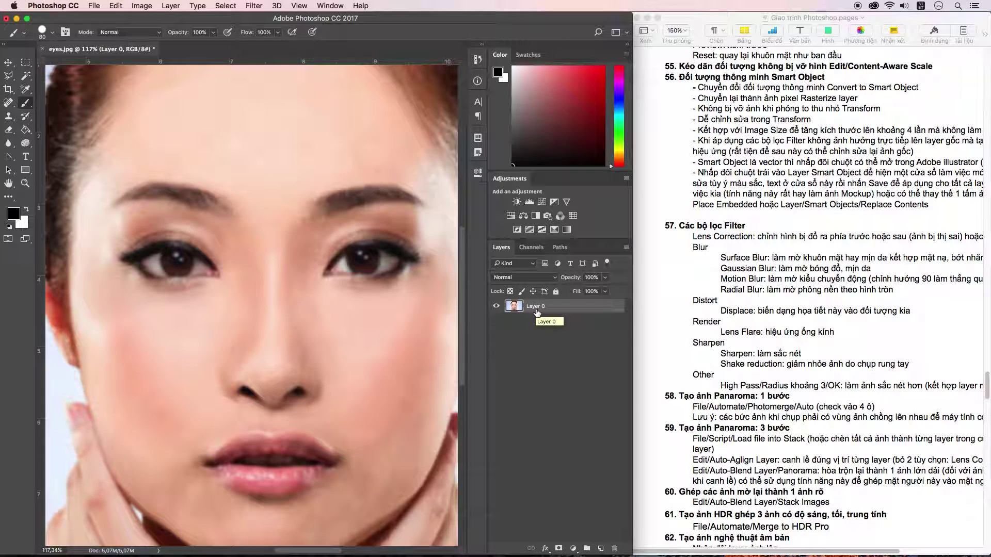
{"action": "key", "text": "ctrl+j"}
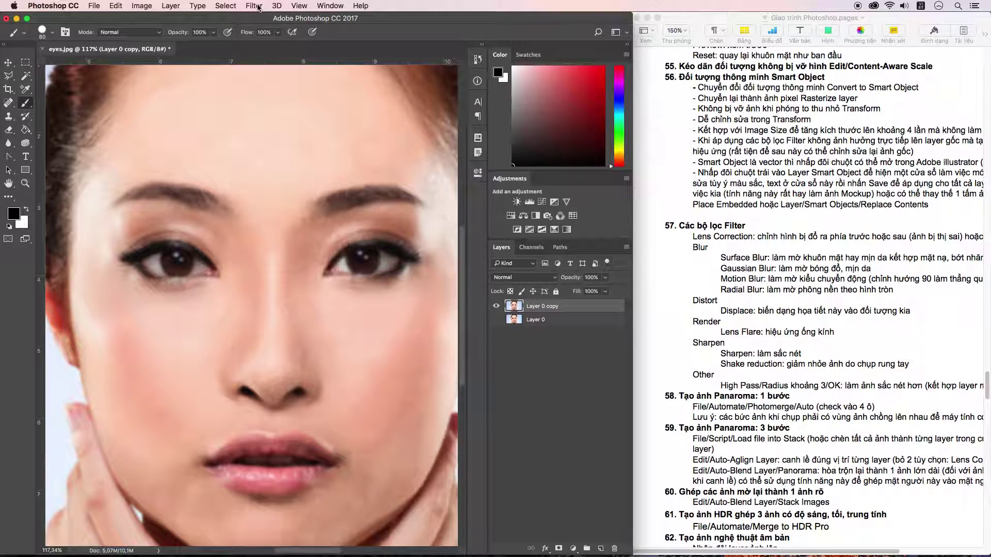
{"action": "left_click", "coordinate": [258, 7]}
{"action": "mouse_move", "coordinate": [302, 217]}
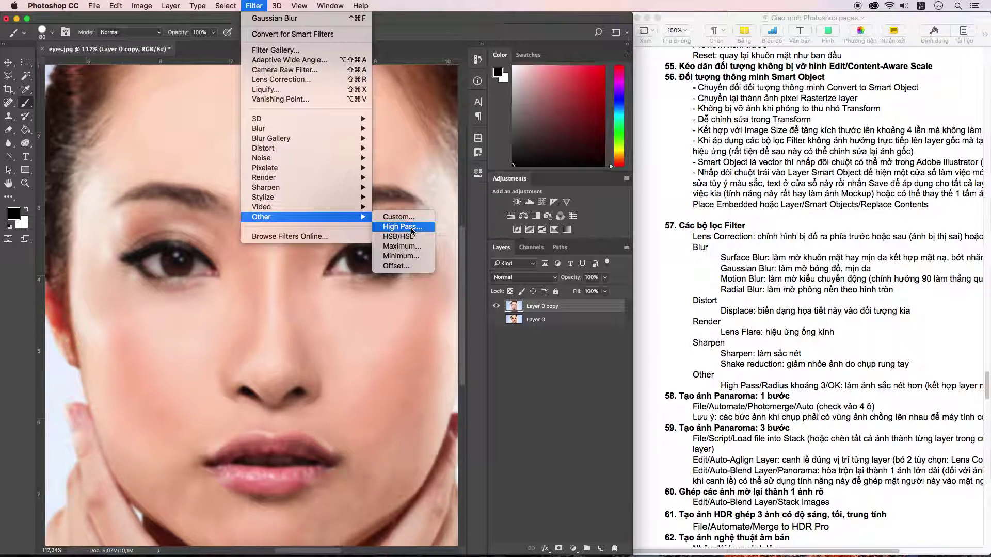
Step: Apply a High Pass filter with a 4-pixel radius to Layer 0 copy
{"action": "left_click", "coordinate": [396, 227]}
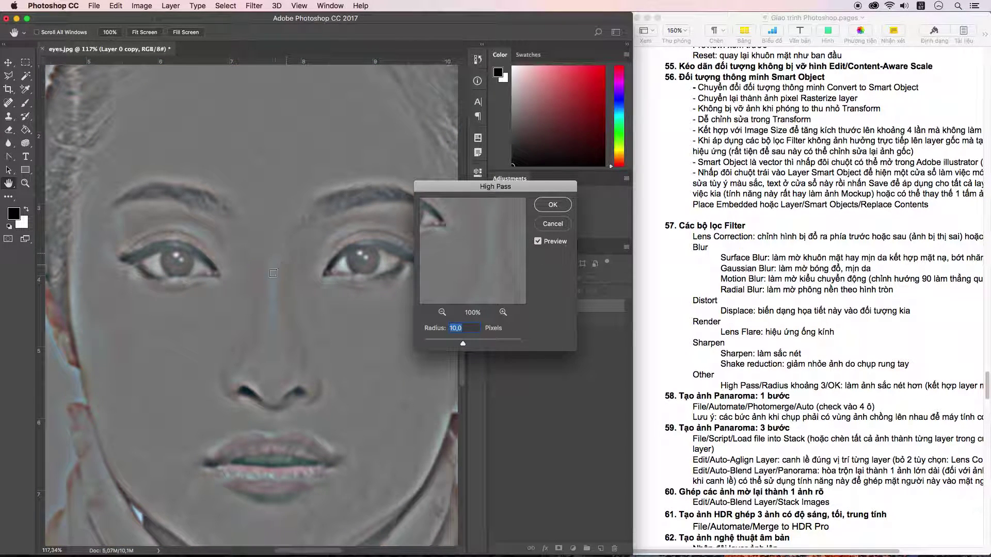
{"action": "left_click", "coordinate": [267, 292], "text": "alt"}
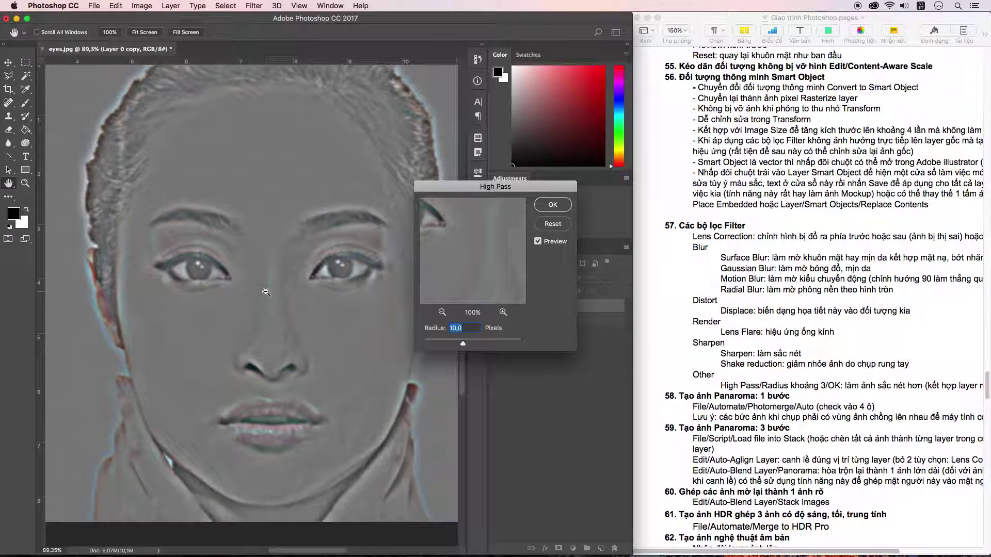
{"action": "left_click", "coordinate": [266, 292], "text": "alt"}
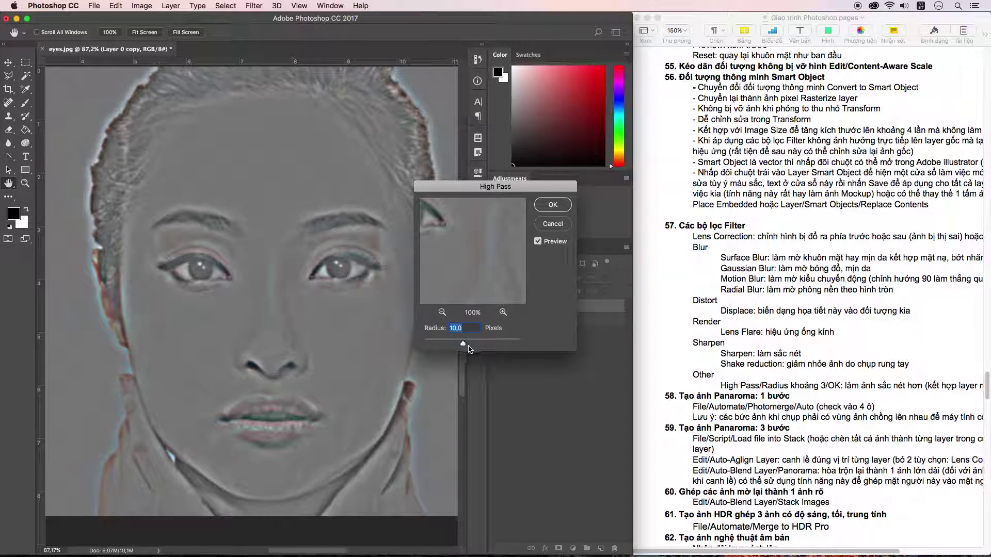
{"action": "mouse_move", "coordinate": [462, 346]}
{"action": "left_mouse_down"}
{"action": "mouse_move", "coordinate": [428, 345]}
{"action": "mouse_move", "coordinate": [484, 348]}
{"action": "mouse_move", "coordinate": [442, 347]}
{"action": "left_mouse_up"}
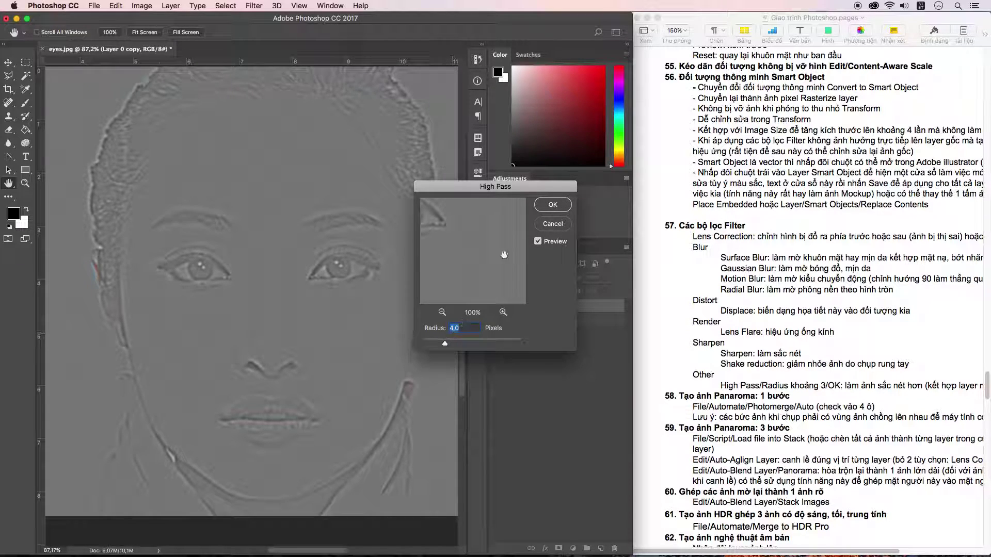
{"action": "left_click", "coordinate": [553, 205]}
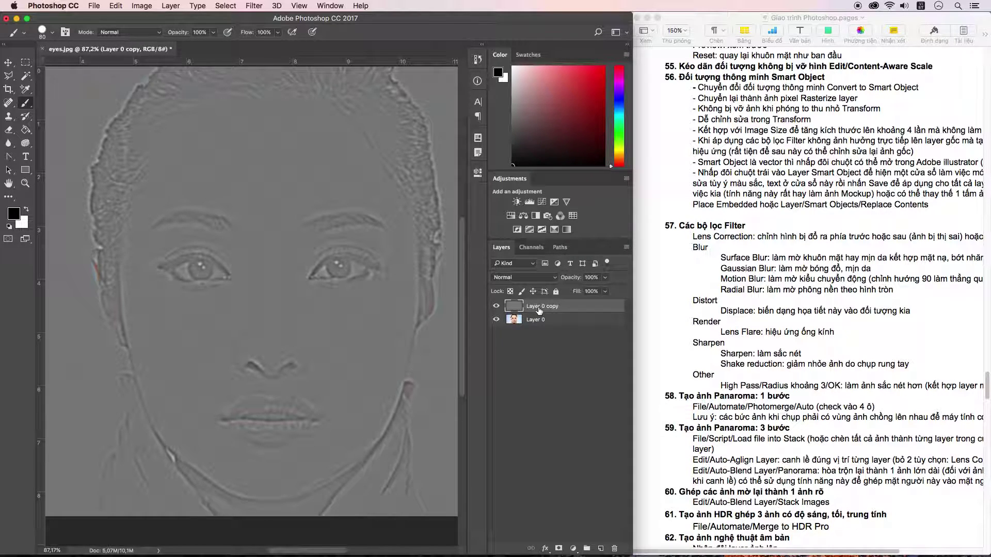
Step: Find and highlight the layer blend mode advice in the Pages notes
{"action": "left_click", "coordinate": [539, 279]}
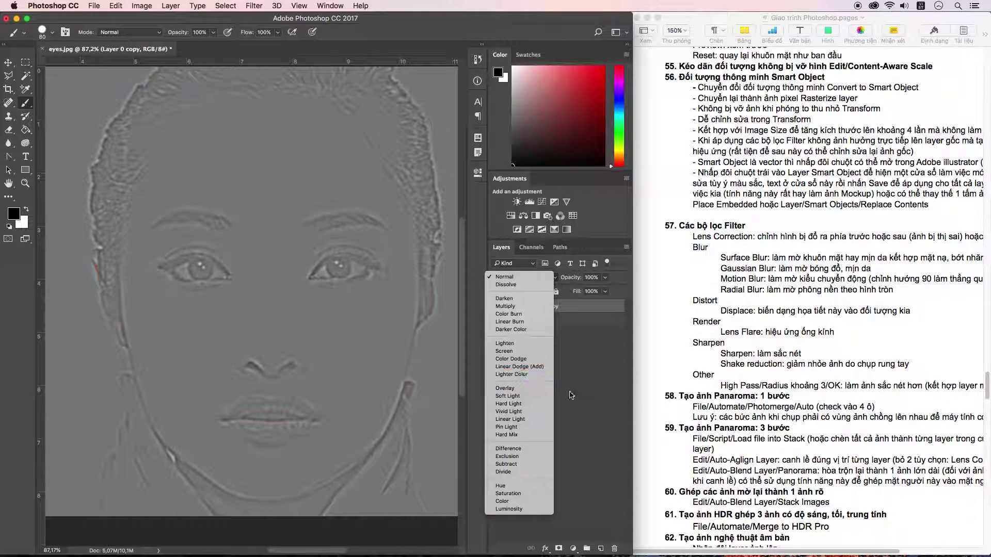
{"action": "left_click", "coordinate": [858, 397]}
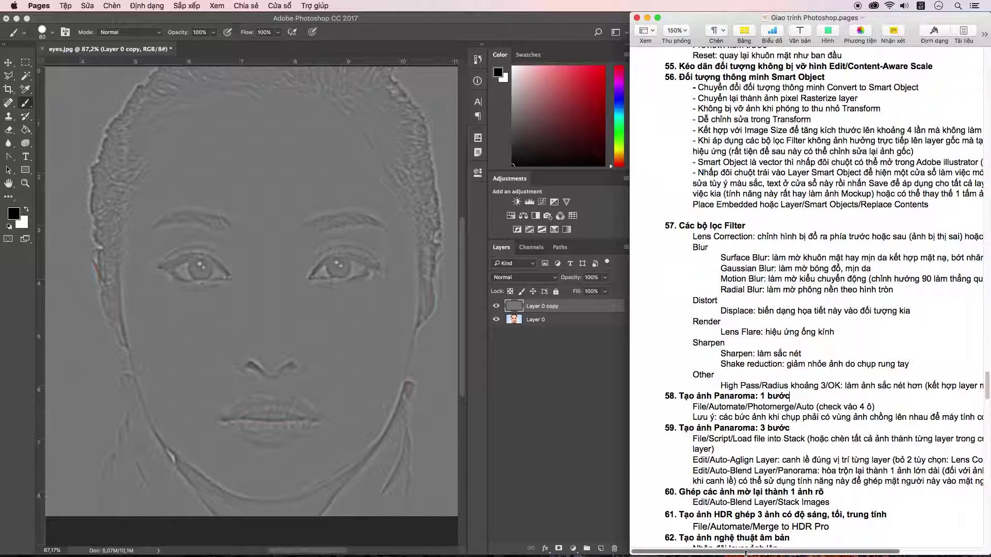
{"action": "left_click_drag", "start_coordinate": [746, 552], "coordinate": [756, 554]}
{"action": "scroll", "coordinate": [910, 386], "scroll_direction": "right", "scroll_amount": 5}
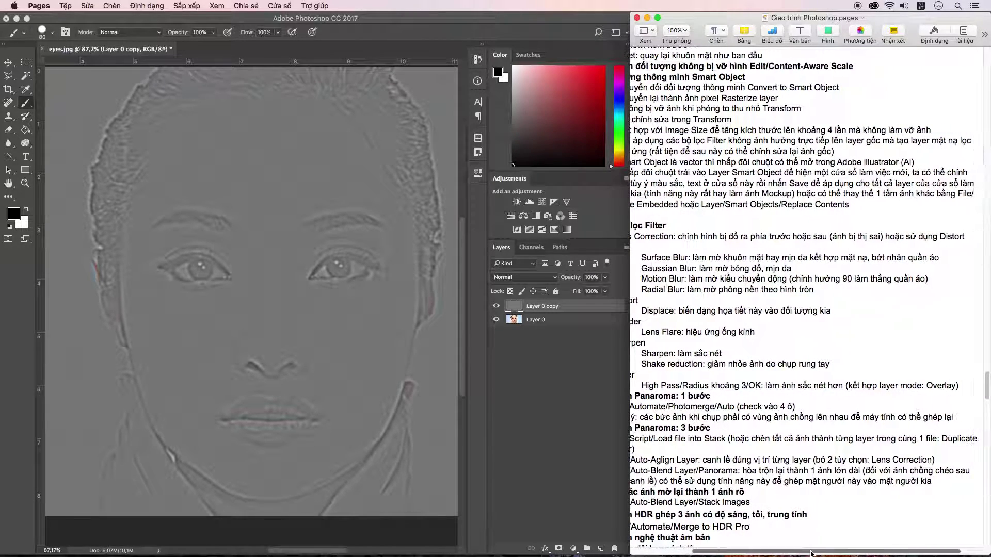
{"action": "left_click_drag", "start_coordinate": [879, 385], "coordinate": [946, 385]}
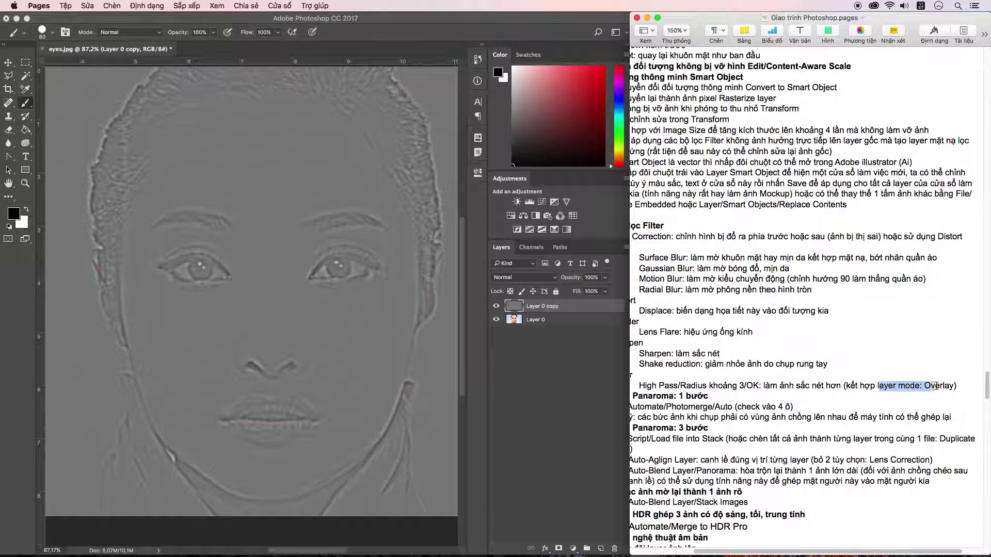
Step: Set Layer 0 copy's blend mode to Overlay in Photoshop
{"action": "left_click", "coordinate": [536, 316]}
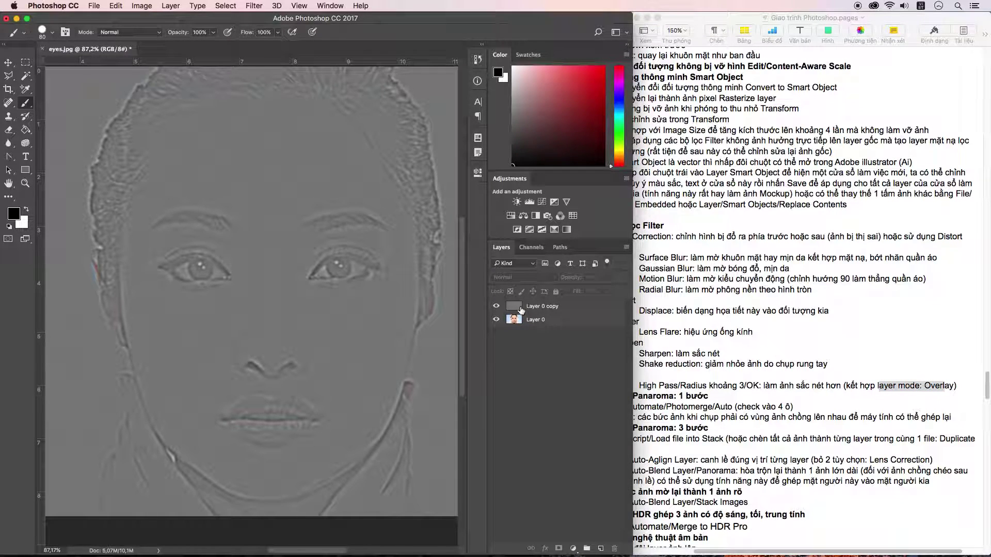
{"action": "left_click", "coordinate": [522, 308]}
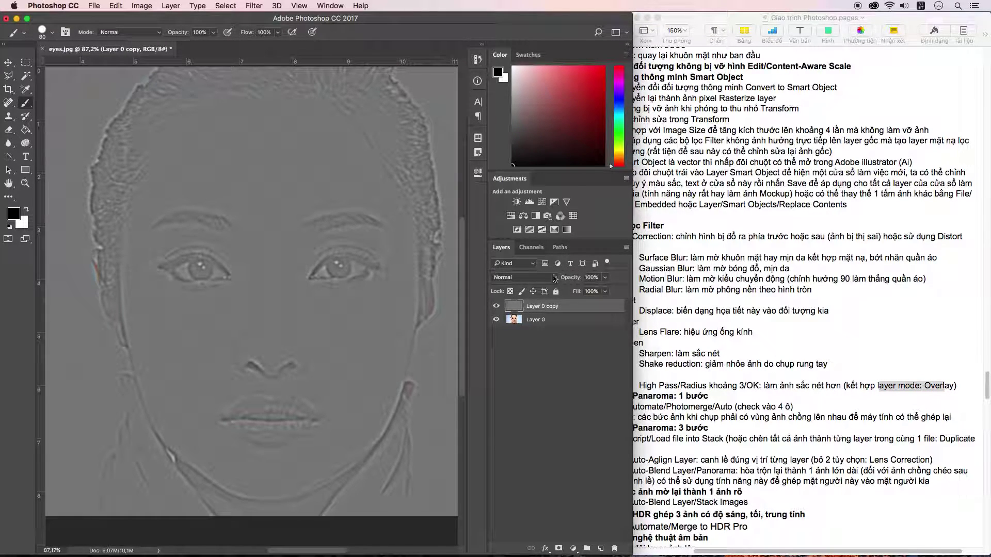
{"action": "left_click", "coordinate": [554, 279]}
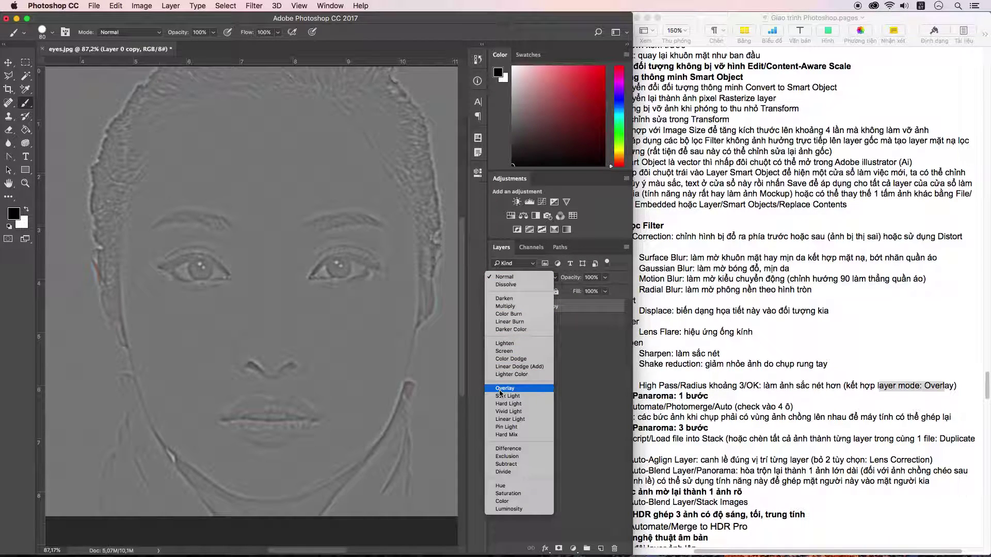
{"action": "left_click", "coordinate": [505, 389]}
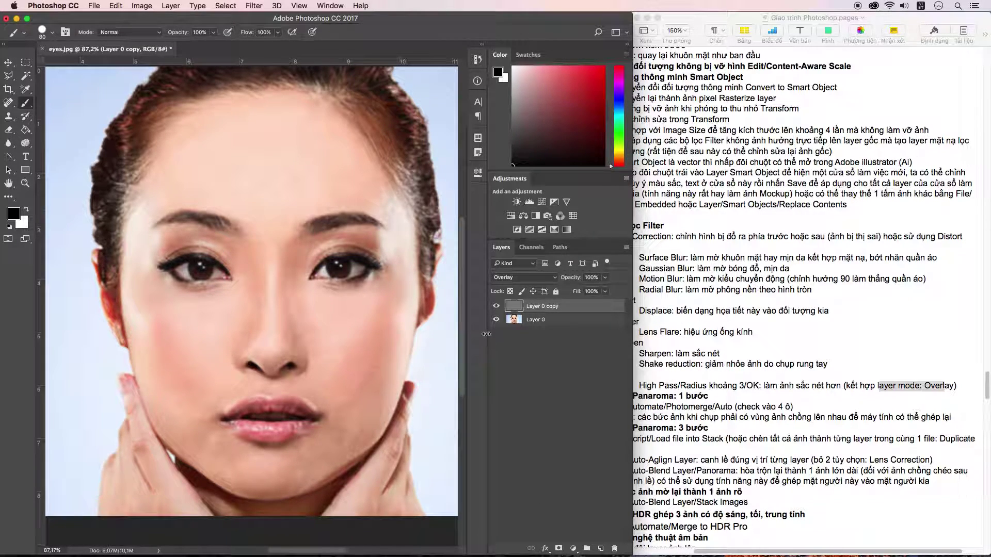
Step: Hide and show the Overlay high-pass layer twice to compare the sharpening
{"action": "left_click", "coordinate": [496, 307]}
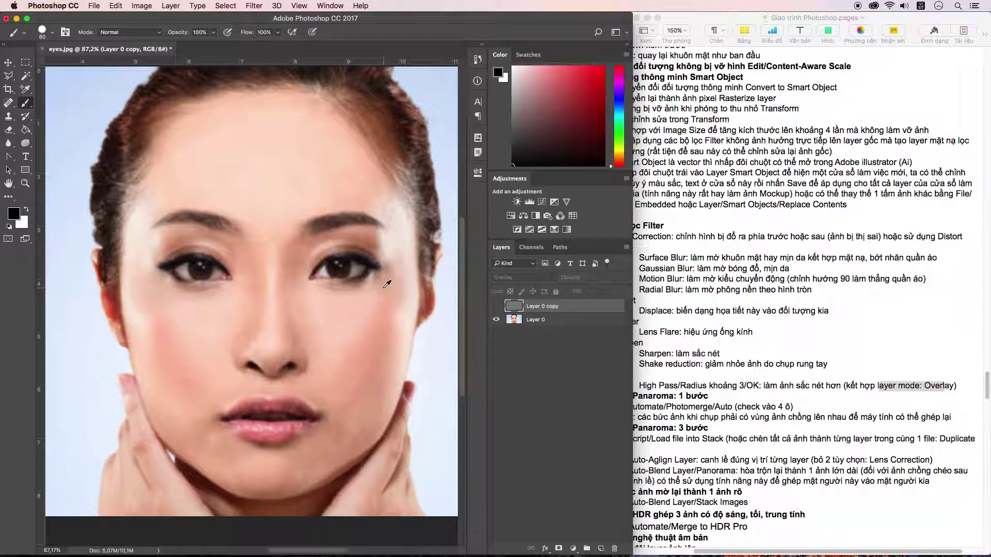
{"action": "scroll", "coordinate": [386, 284], "scroll_direction": "up", "scroll_amount": 2}
{"action": "scroll", "coordinate": [408, 263], "scroll_direction": "up", "scroll_amount": 2}
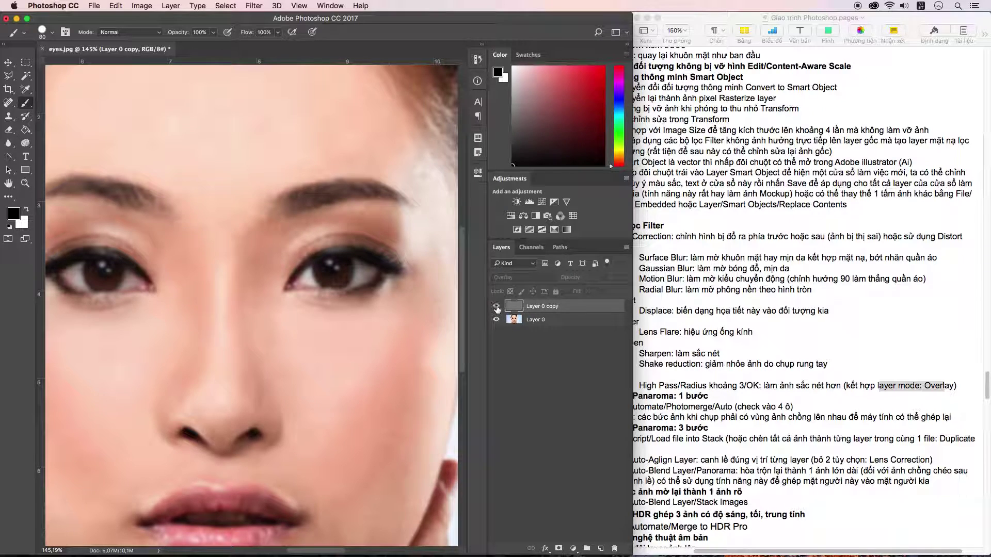
{"action": "left_click", "coordinate": [496, 306]}
{"action": "left_click", "coordinate": [496, 307]}
{"action": "left_click", "coordinate": [496, 306]}
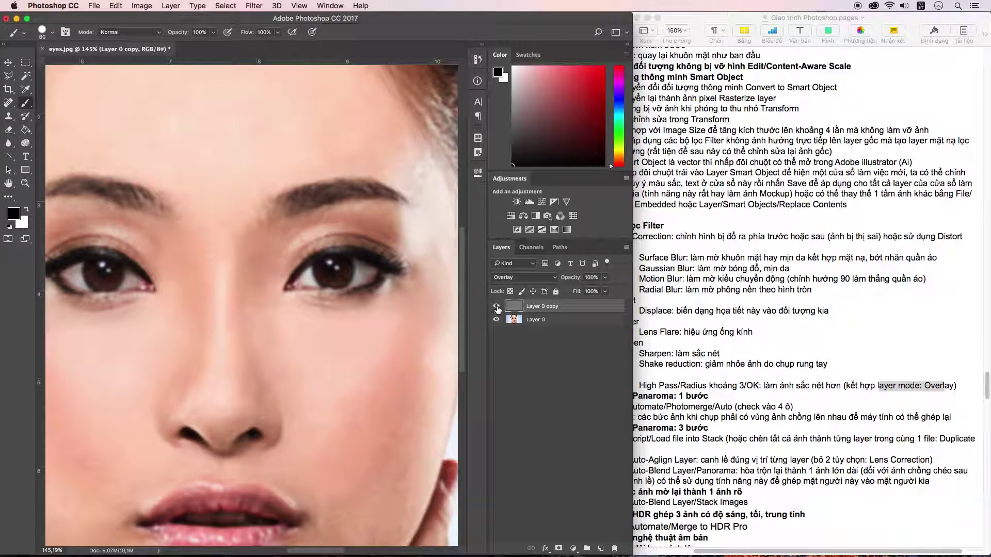
Step: Zoom the canvas to about 122% and bring up the filter list
{"action": "scroll", "coordinate": [292, 326], "scroll_direction": "down", "scroll_amount": 3}
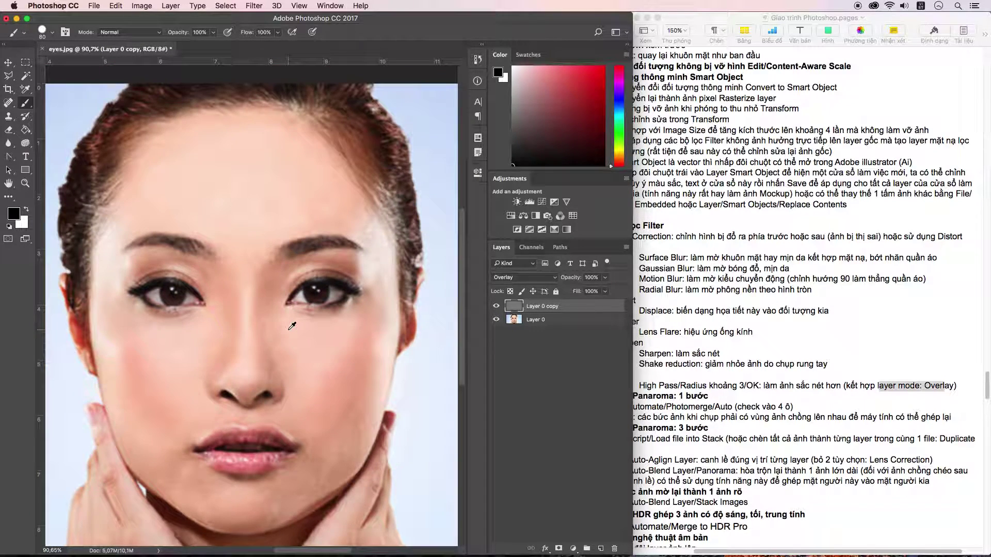
{"action": "scroll", "coordinate": [292, 326], "scroll_direction": "up", "scroll_amount": 2}
{"action": "scroll", "coordinate": [292, 326], "scroll_direction": "up", "scroll_amount": 1}
{"action": "scroll", "coordinate": [292, 326], "scroll_direction": "up", "scroll_amount": 1}
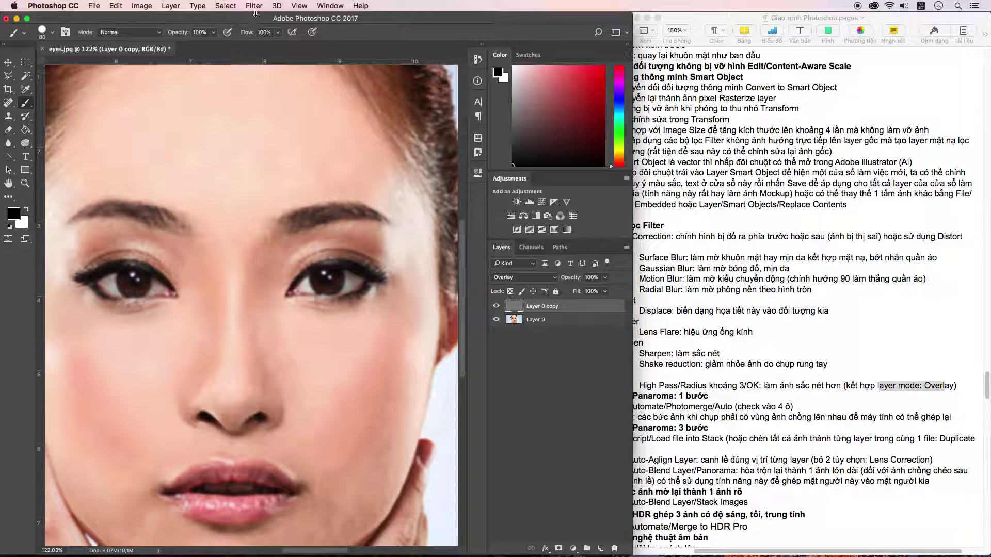
{"action": "left_click", "coordinate": [255, 7]}
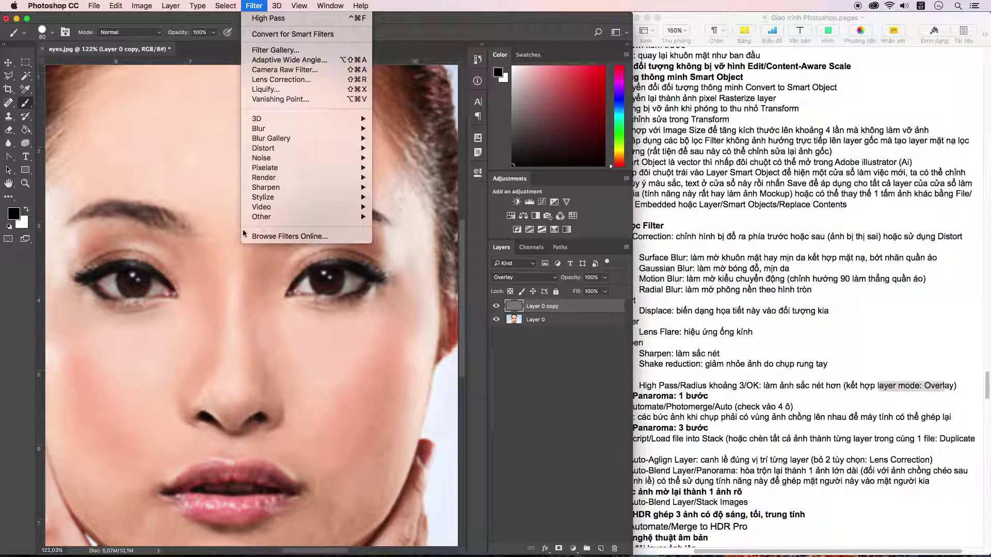
Step: Scroll the Pages notes past the filter section down to topics 70–73
{"action": "left_click", "coordinate": [711, 268]}
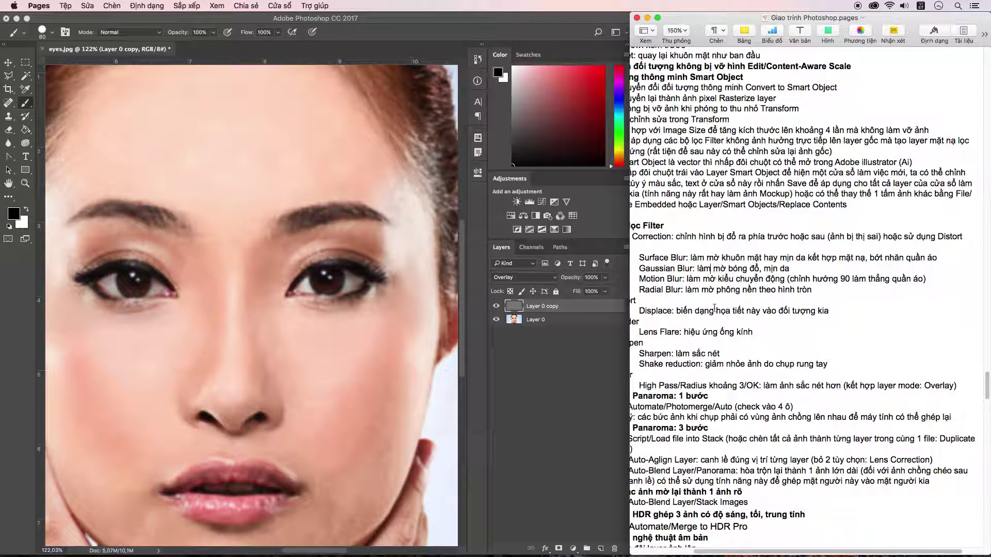
{"action": "scroll", "coordinate": [714, 308], "scroll_direction": "left", "scroll_amount": 5}
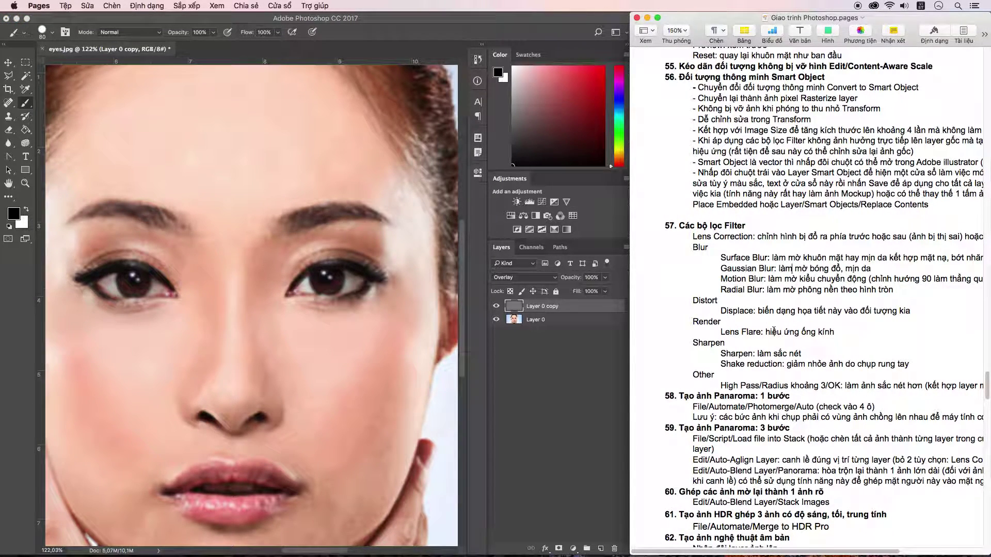
{"action": "scroll", "coordinate": [762, 340], "scroll_direction": "down", "scroll_amount": 1}
{"action": "scroll", "coordinate": [737, 340], "scroll_direction": "down", "scroll_amount": 5}
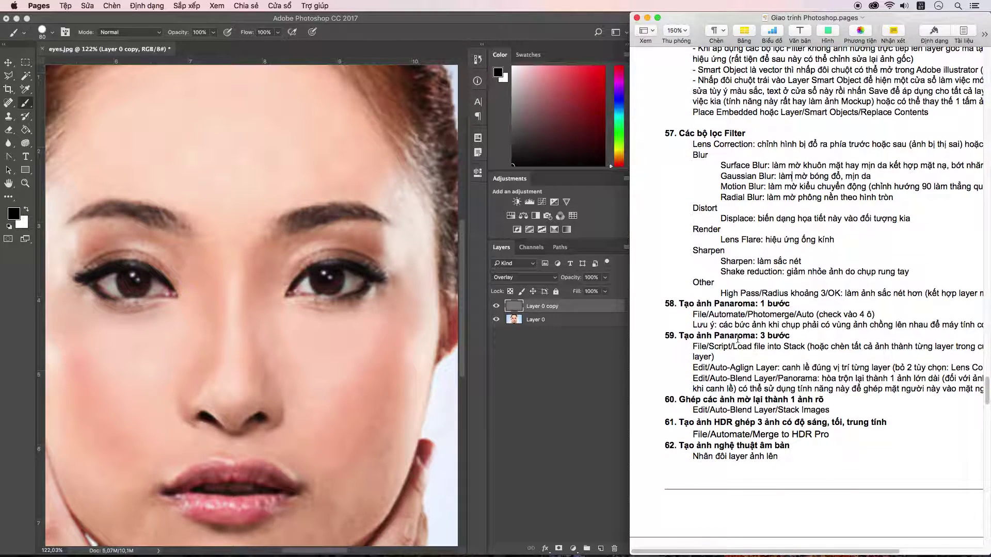
{"action": "scroll", "coordinate": [728, 338], "scroll_direction": "down", "scroll_amount": 1}
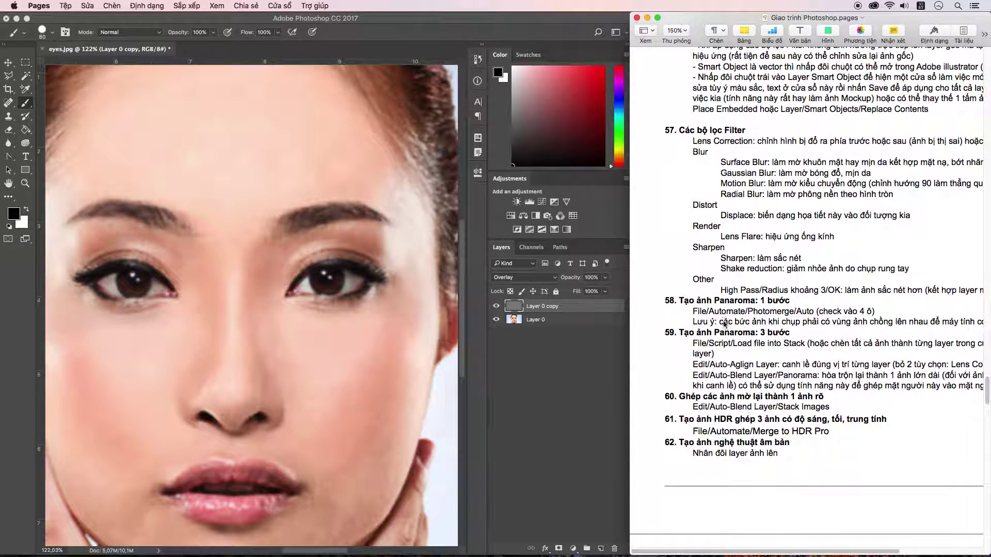
{"action": "scroll", "coordinate": [725, 324], "scroll_direction": "down", "scroll_amount": 2}
{"action": "scroll", "coordinate": [725, 324], "scroll_direction": "down", "scroll_amount": 5}
{"action": "scroll", "coordinate": [725, 324], "scroll_direction": "down", "scroll_amount": 3}
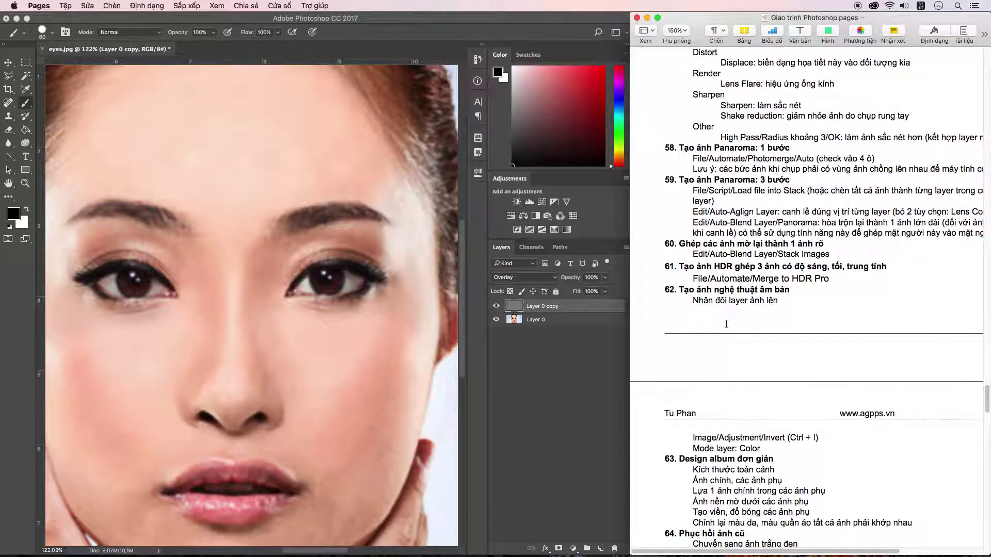
{"action": "scroll", "coordinate": [725, 324], "scroll_direction": "down", "scroll_amount": 5}
{"action": "scroll", "coordinate": [725, 324], "scroll_direction": "up", "scroll_amount": 3}
{"action": "scroll", "coordinate": [726, 324], "scroll_direction": "up", "scroll_amount": 6}
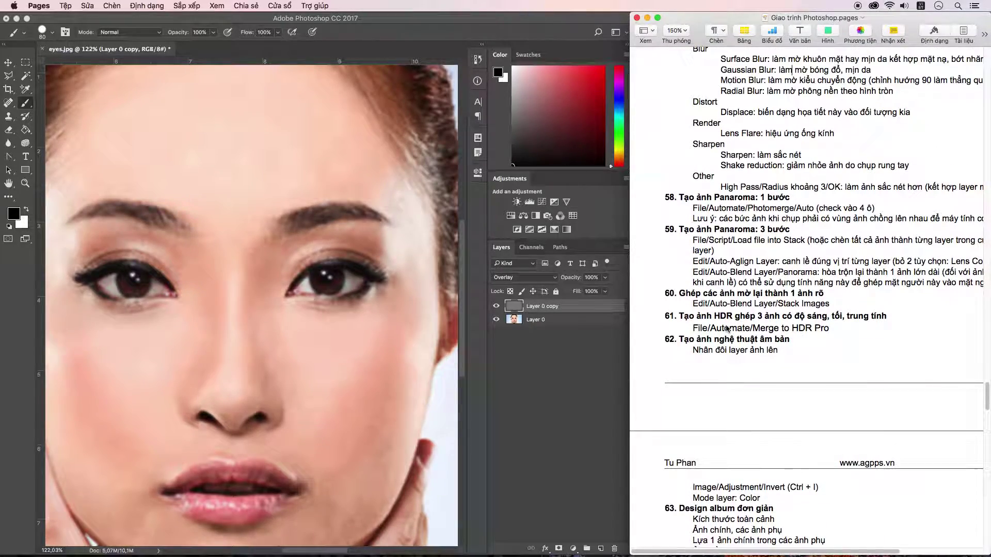
{"action": "scroll", "coordinate": [725, 324], "scroll_direction": "down", "scroll_amount": 6}
{"action": "scroll", "coordinate": [726, 324], "scroll_direction": "down", "scroll_amount": 2}
{"action": "scroll", "coordinate": [726, 326], "scroll_direction": "down", "scroll_amount": 8}
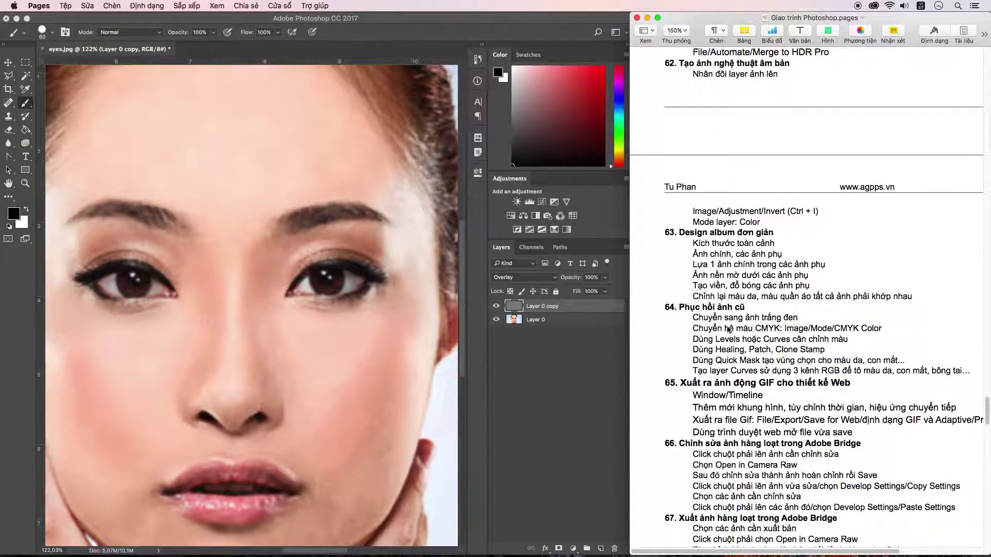
{"action": "scroll", "coordinate": [728, 329], "scroll_direction": "down", "scroll_amount": 5}
{"action": "scroll", "coordinate": [731, 332], "scroll_direction": "down", "scroll_amount": 5}
{"action": "scroll", "coordinate": [731, 332], "scroll_direction": "down", "scroll_amount": 5}
{"action": "scroll", "coordinate": [732, 330], "scroll_direction": "down", "scroll_amount": 10}
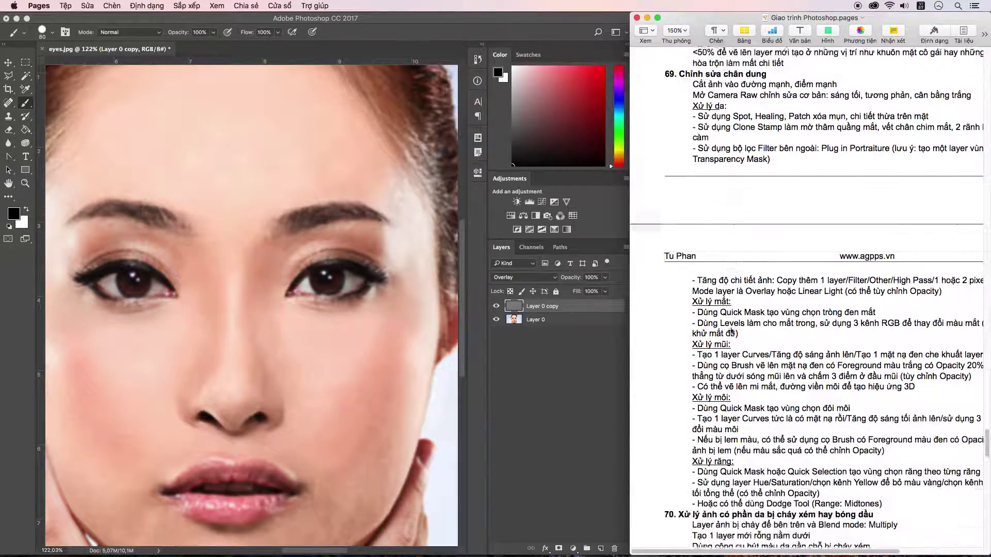
{"action": "scroll", "coordinate": [731, 329], "scroll_direction": "down", "scroll_amount": 10}
{"action": "scroll", "coordinate": [731, 328], "scroll_direction": "down", "scroll_amount": 4}
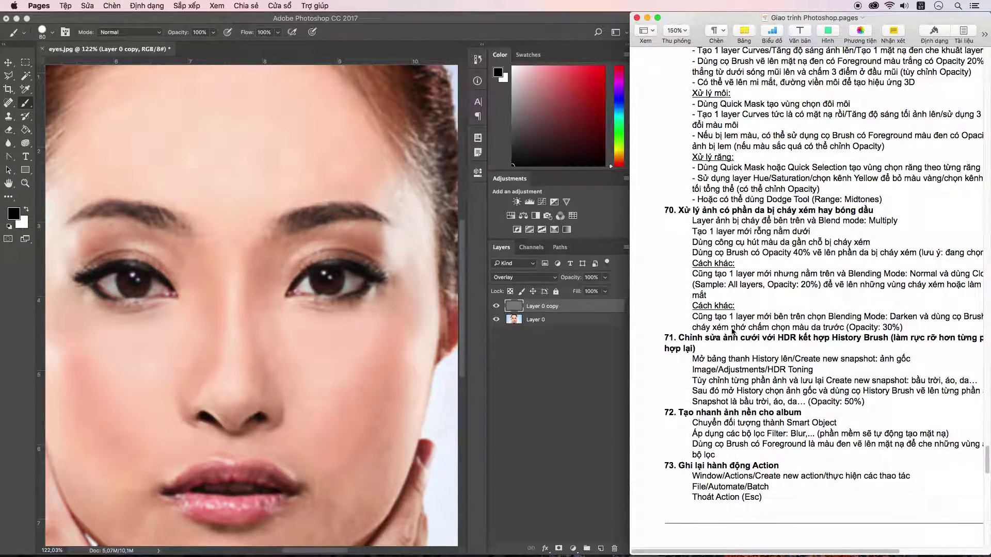
Step: Search the notes for 'plugin' and highlight the section 77 Portraiture plug-in heading
{"action": "key", "text": "super+f"}
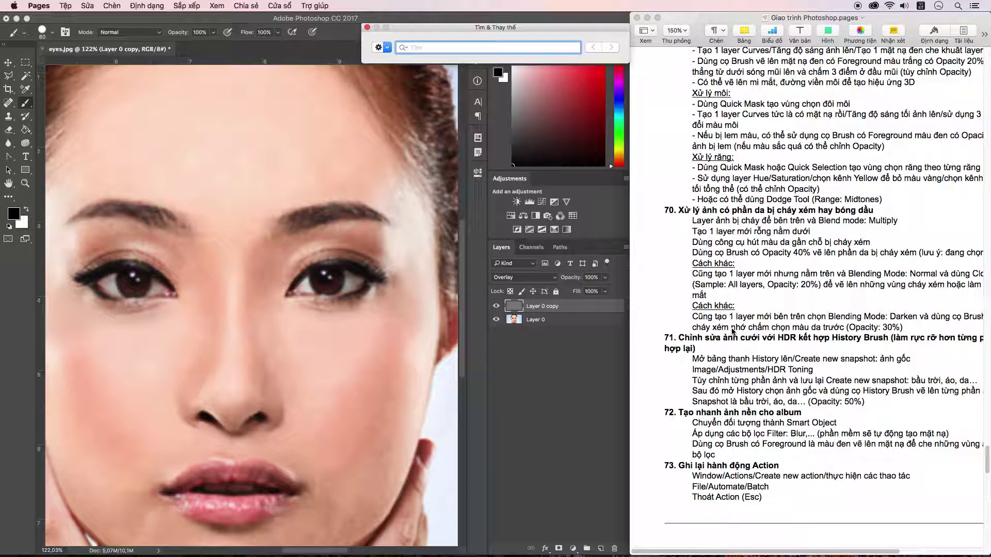
{"action": "type", "text": "po"}
{"action": "key", "text": "BackSpace"}
{"action": "key", "text": "BackSpace"}
{"action": "type", "text": "lugin"}
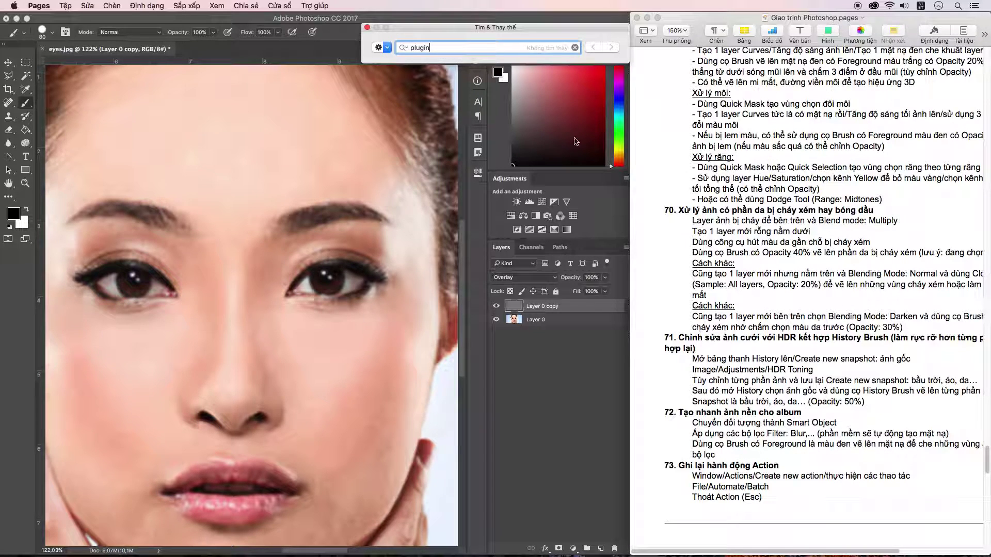
{"action": "left_click", "coordinate": [367, 27]}
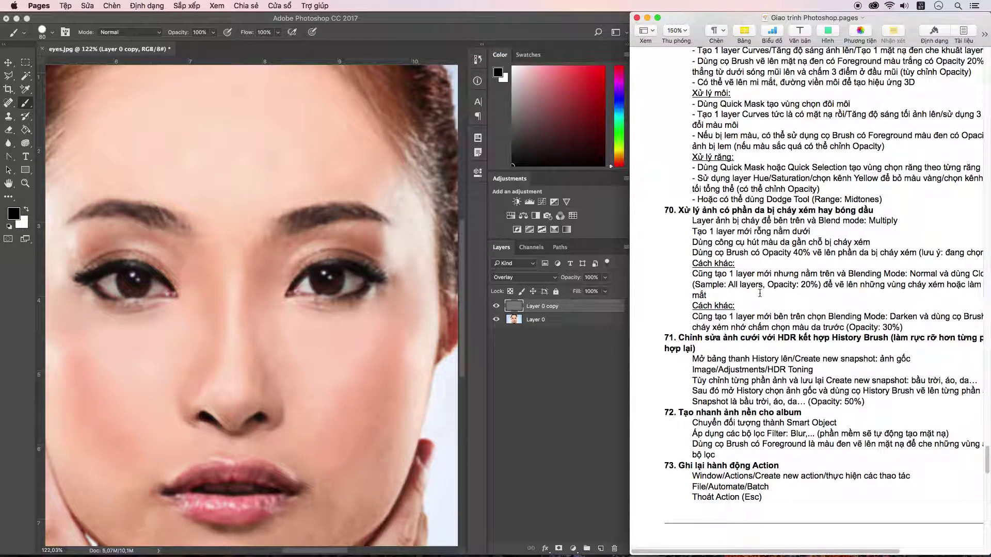
{"action": "scroll", "coordinate": [758, 292], "scroll_direction": "down", "scroll_amount": 2}
{"action": "scroll", "coordinate": [758, 292], "scroll_direction": "down", "scroll_amount": 1}
{"action": "scroll", "coordinate": [743, 294], "scroll_direction": "down", "scroll_amount": 1}
{"action": "scroll", "coordinate": [733, 296], "scroll_direction": "down", "scroll_amount": 1}
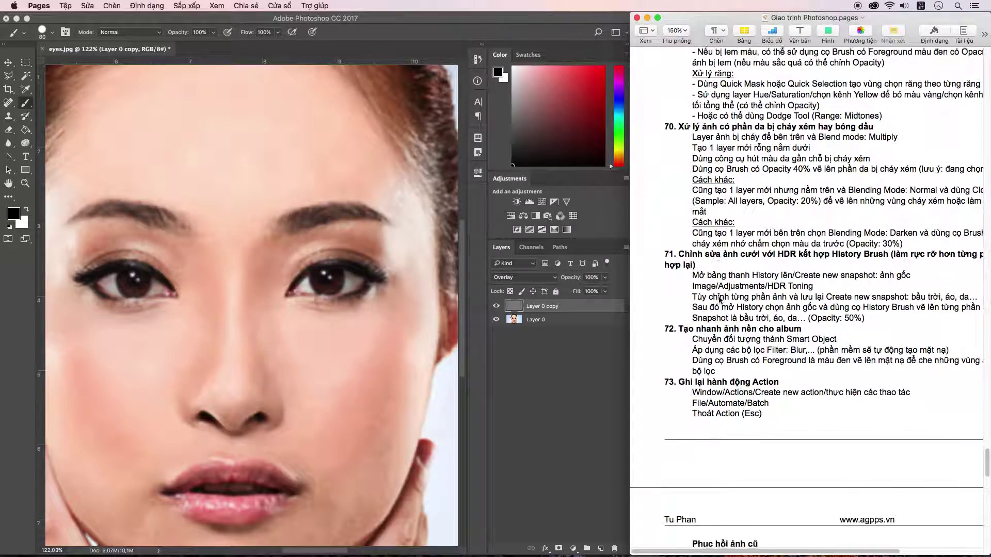
{"action": "scroll", "coordinate": [721, 298], "scroll_direction": "down", "scroll_amount": 3}
{"action": "scroll", "coordinate": [721, 298], "scroll_direction": "down", "scroll_amount": 1}
{"action": "scroll", "coordinate": [720, 298], "scroll_direction": "down", "scroll_amount": 2}
{"action": "scroll", "coordinate": [720, 298], "scroll_direction": "down", "scroll_amount": 2}
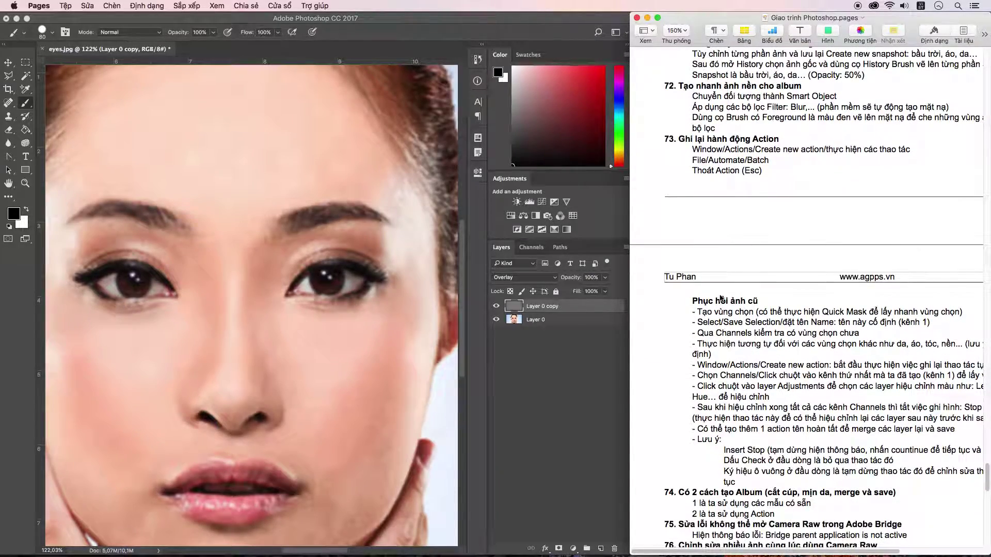
{"action": "scroll", "coordinate": [720, 298], "scroll_direction": "down", "scroll_amount": 1}
{"action": "scroll", "coordinate": [721, 298], "scroll_direction": "down", "scroll_amount": 1}
{"action": "scroll", "coordinate": [721, 298], "scroll_direction": "down", "scroll_amount": 2}
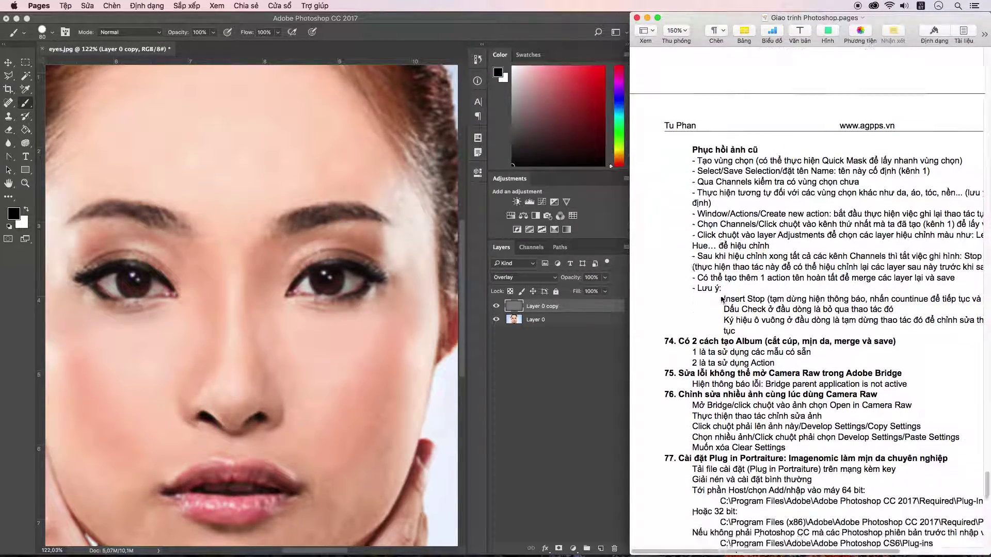
{"action": "scroll", "coordinate": [721, 298], "scroll_direction": "down", "scroll_amount": 2}
{"action": "scroll", "coordinate": [721, 298], "scroll_direction": "down", "scroll_amount": 2}
{"action": "scroll", "coordinate": [720, 298], "scroll_direction": "down", "scroll_amount": 1}
{"action": "scroll", "coordinate": [721, 298], "scroll_direction": "down", "scroll_amount": 2}
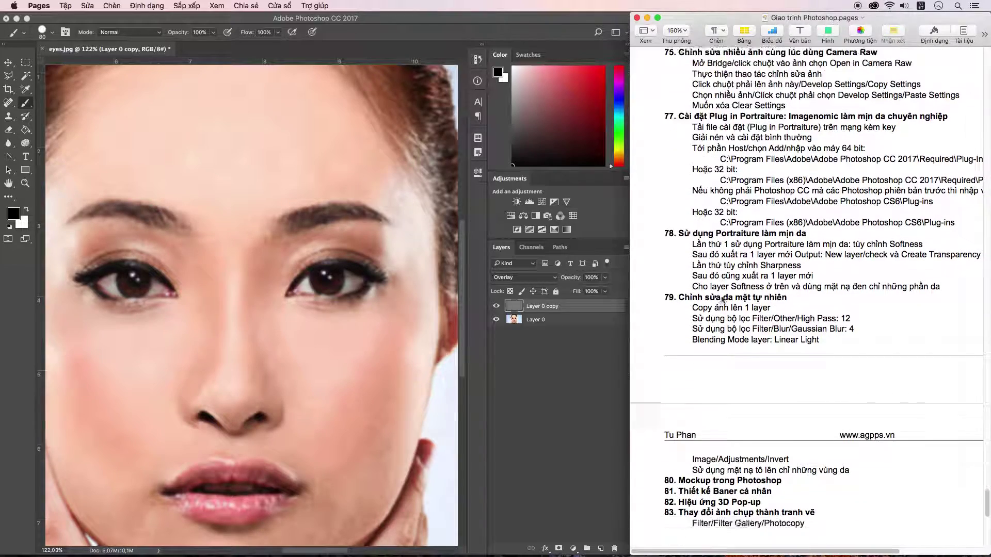
{"action": "scroll", "coordinate": [722, 299], "scroll_direction": "down", "scroll_amount": 2}
{"action": "scroll", "coordinate": [722, 299], "scroll_direction": "up", "scroll_amount": 4}
{"action": "scroll", "coordinate": [722, 299], "scroll_direction": "up", "scroll_amount": 1}
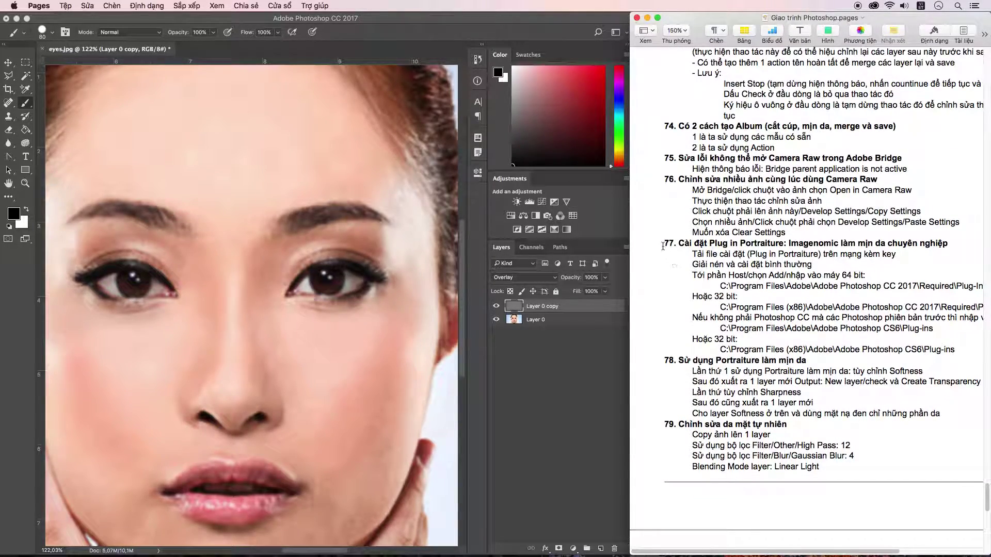
{"action": "left_click_drag", "start_coordinate": [662, 246], "coordinate": [947, 246]}
Step: Skim the notes around section 77, then return to Photoshop
{"action": "scroll", "coordinate": [704, 346], "scroll_direction": "up", "scroll_amount": 1}
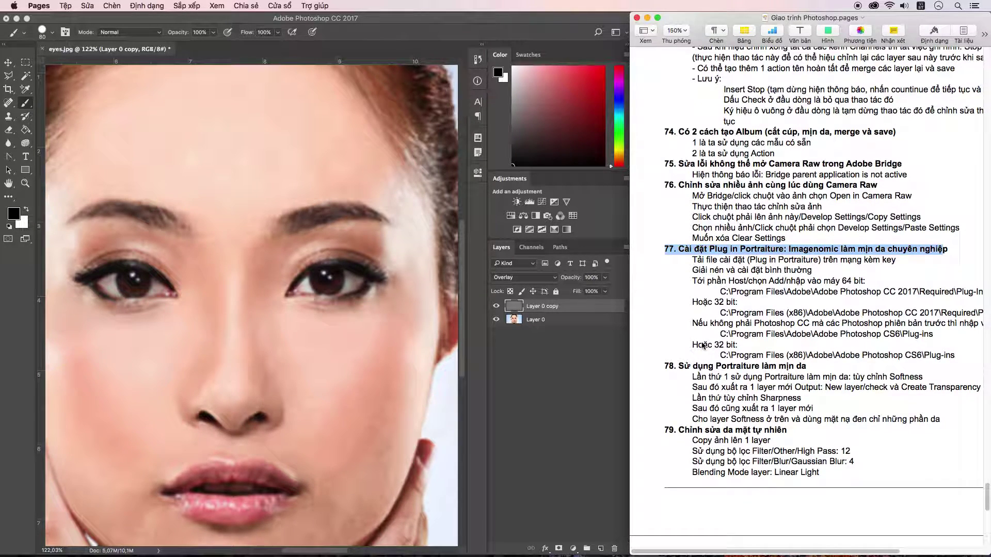
{"action": "scroll", "coordinate": [702, 342], "scroll_direction": "down", "scroll_amount": 2}
{"action": "scroll", "coordinate": [738, 338], "scroll_direction": "down", "scroll_amount": 1}
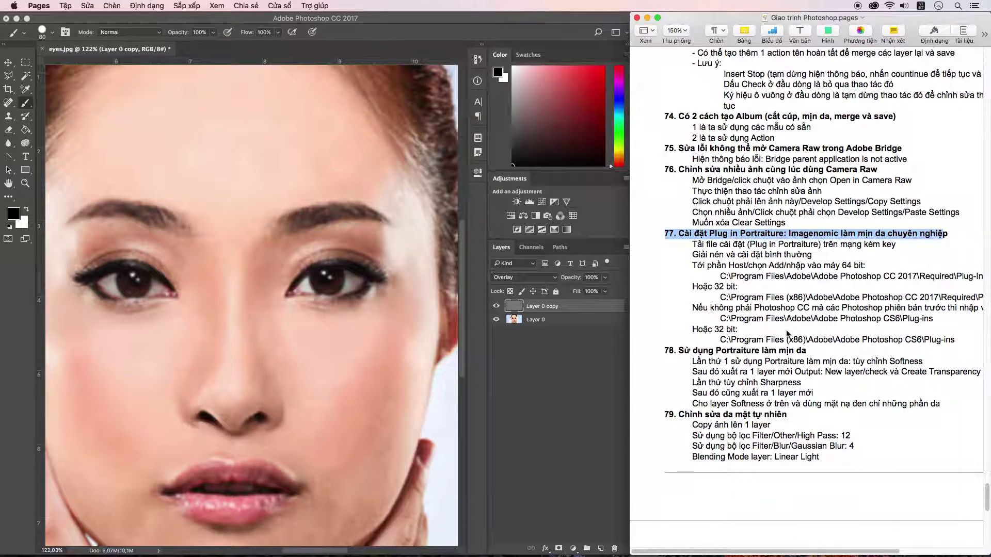
{"action": "scroll", "coordinate": [753, 338], "scroll_direction": "down", "scroll_amount": 1}
{"action": "scroll", "coordinate": [753, 338], "scroll_direction": "down", "scroll_amount": 1}
{"action": "scroll", "coordinate": [754, 338], "scroll_direction": "down", "scroll_amount": 1}
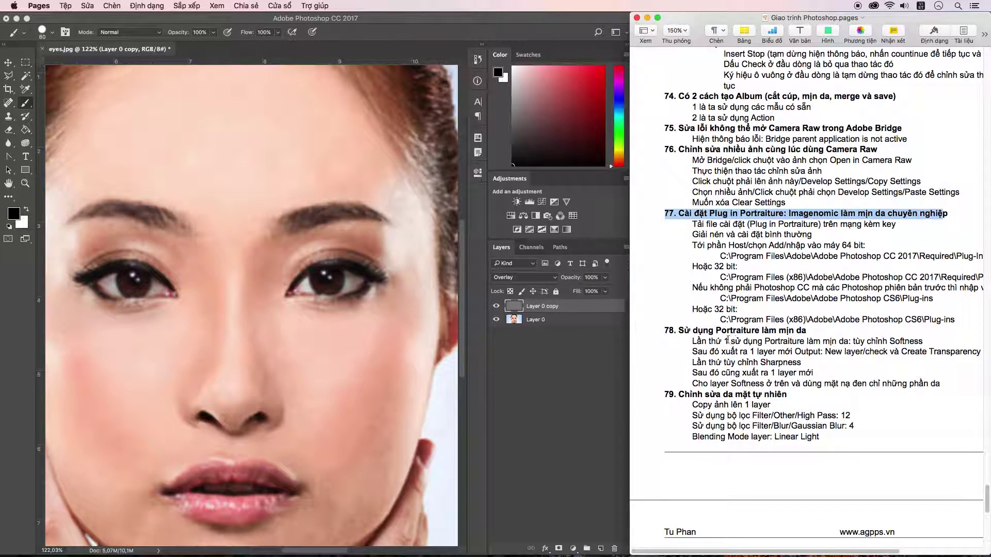
{"action": "scroll", "coordinate": [712, 304], "scroll_direction": "down", "scroll_amount": 5}
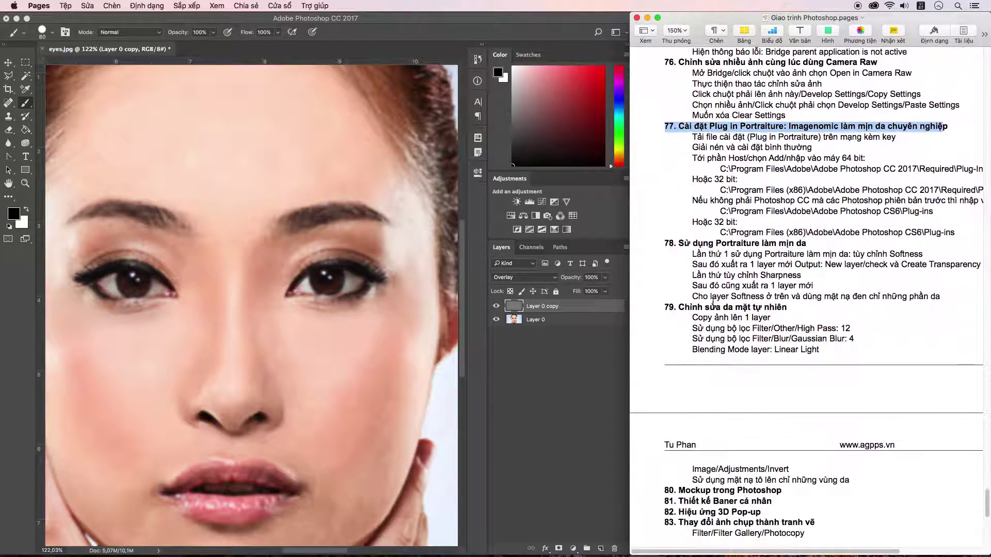
{"action": "scroll", "coordinate": [708, 304], "scroll_direction": "up", "scroll_amount": 3}
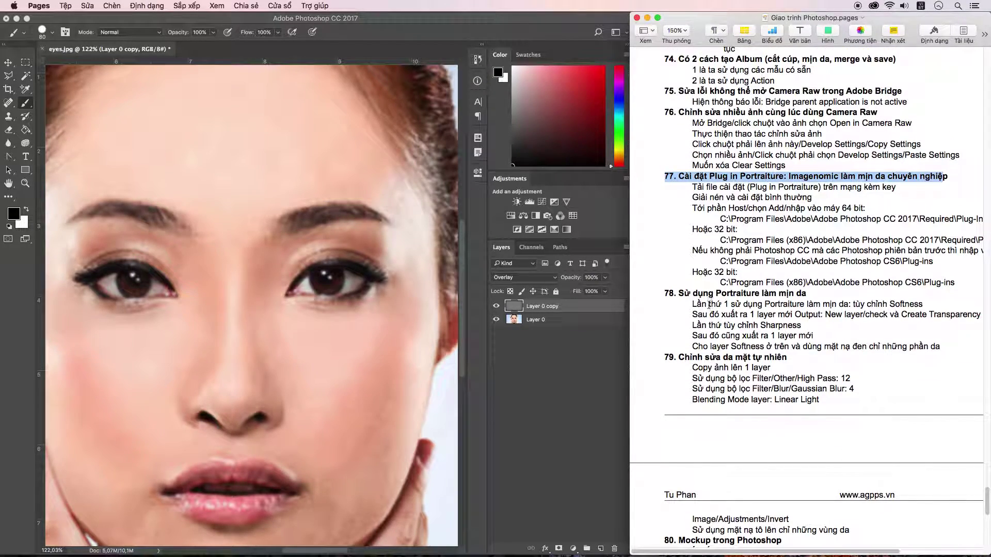
{"action": "scroll", "coordinate": [704, 302], "scroll_direction": "up", "scroll_amount": 10}
{"action": "scroll", "coordinate": [699, 299], "scroll_direction": "up", "scroll_amount": 5}
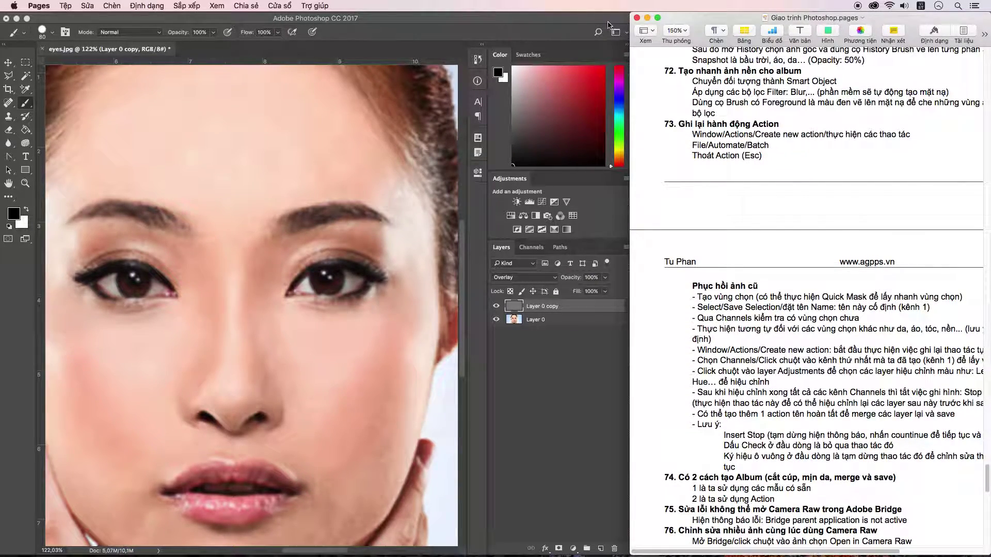
{"action": "left_click", "coordinate": [626, 23]}
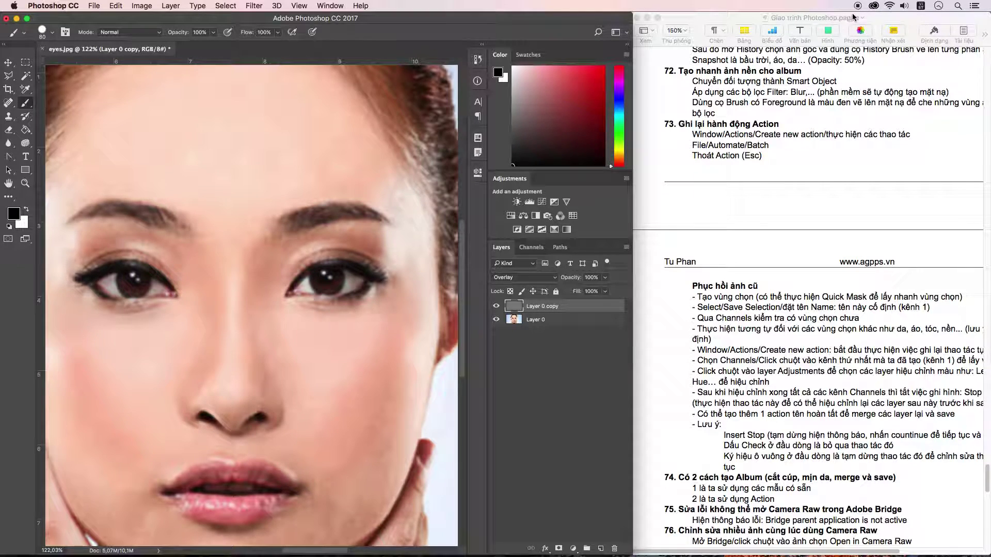